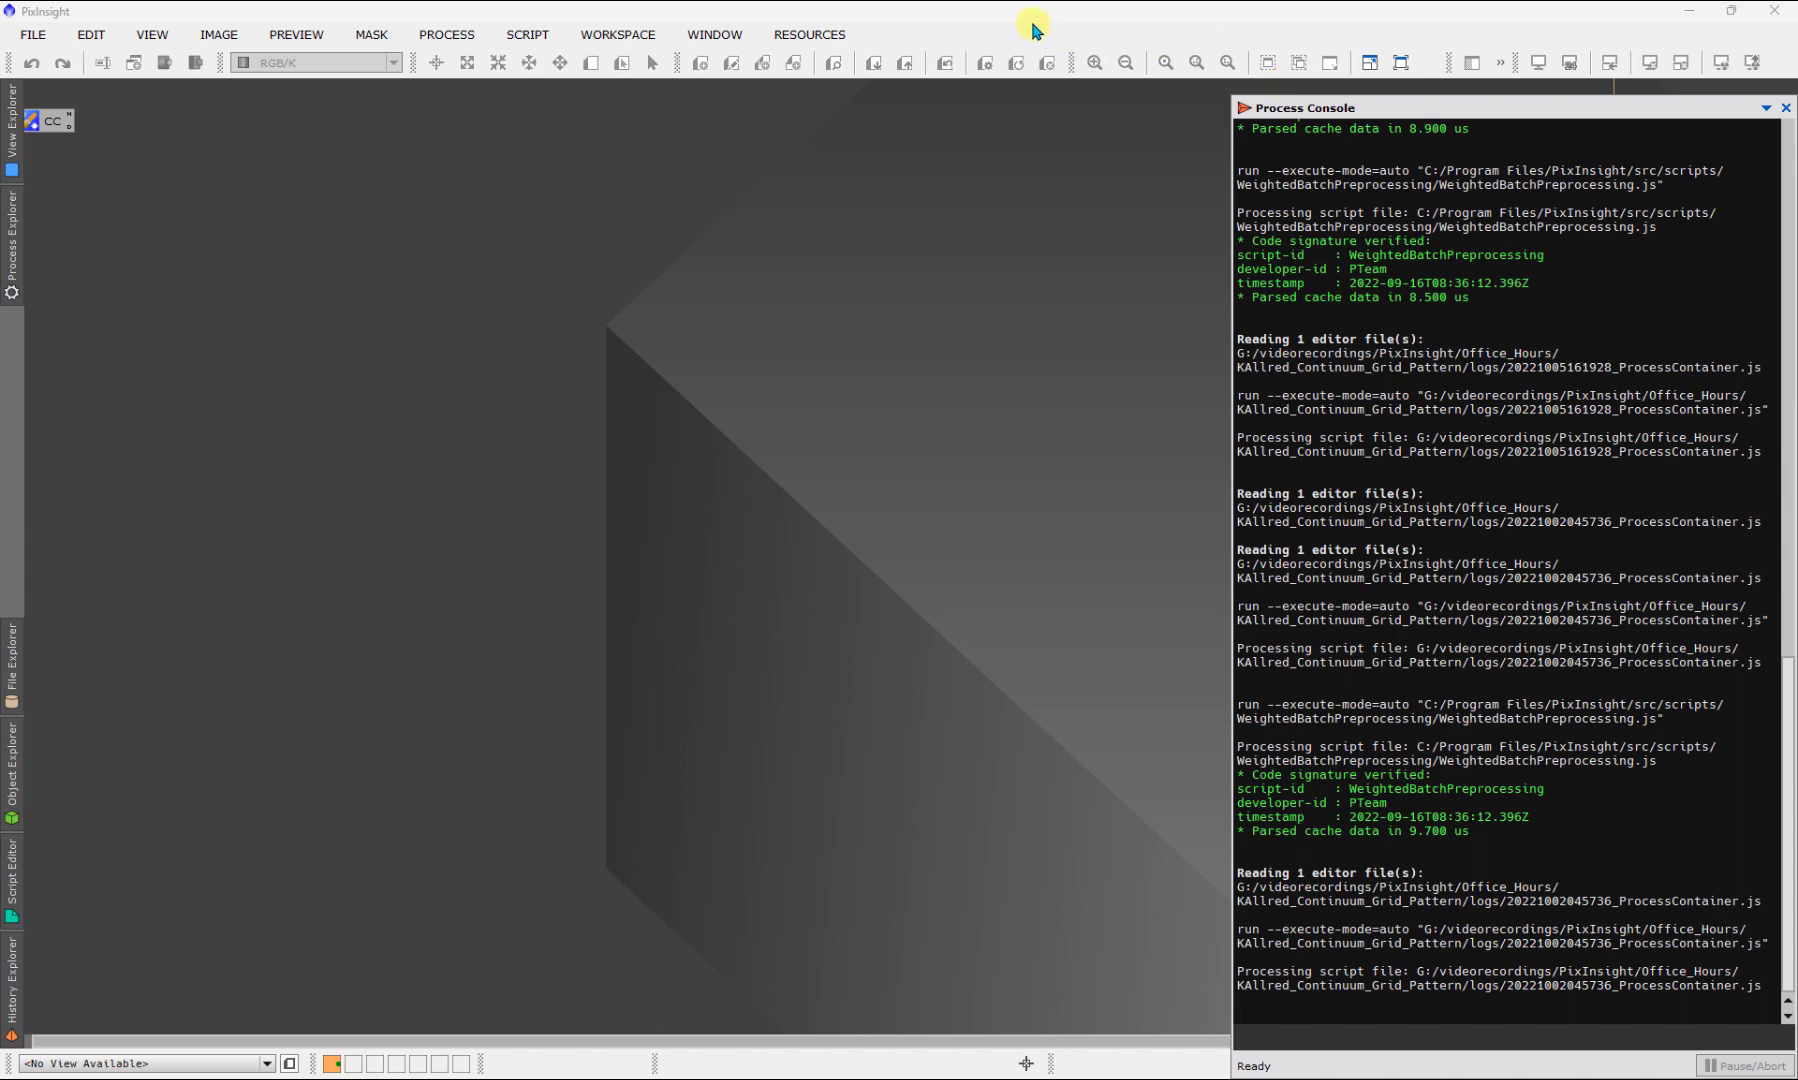
Launch the WeightedBatchPreprocessing script and widen its window to show every calibration column
{"action": "left_click", "coordinate": [540, 35]}
{"action": "mouse_move", "coordinate": [694, 86]}
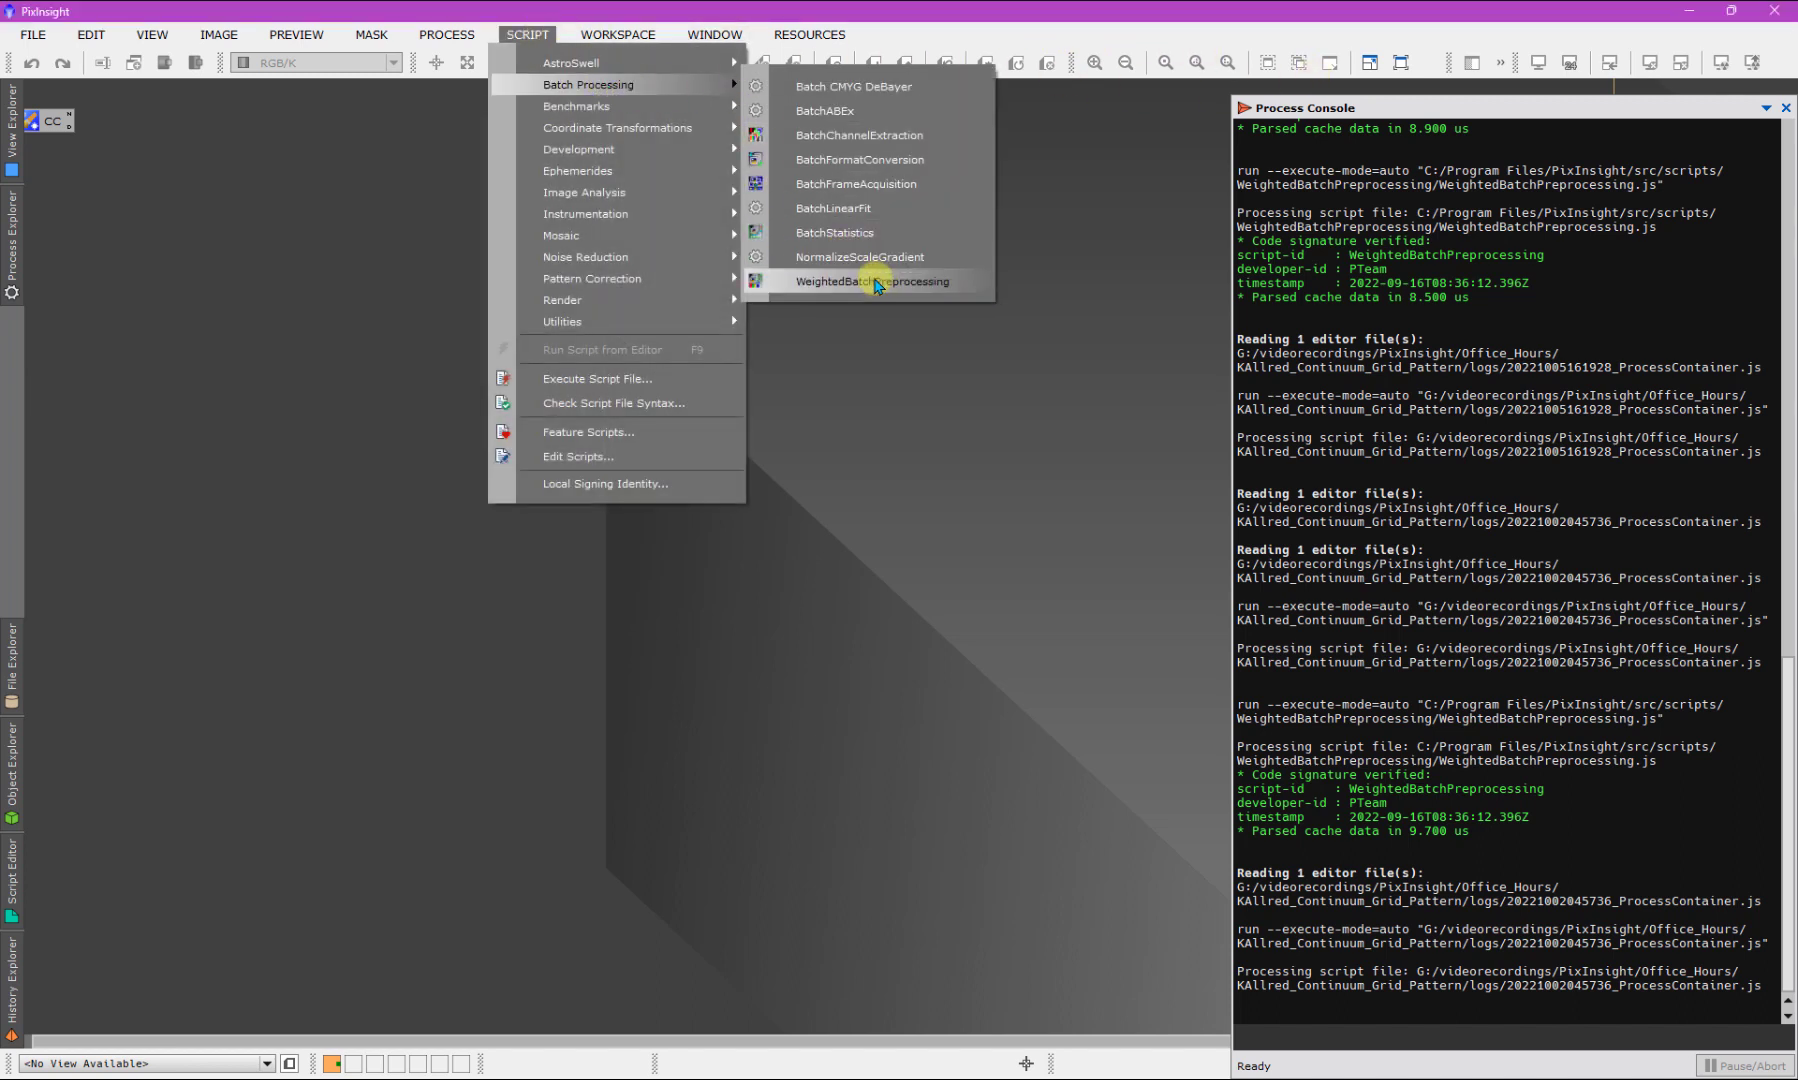
{"action": "left_click", "coordinate": [875, 283]}
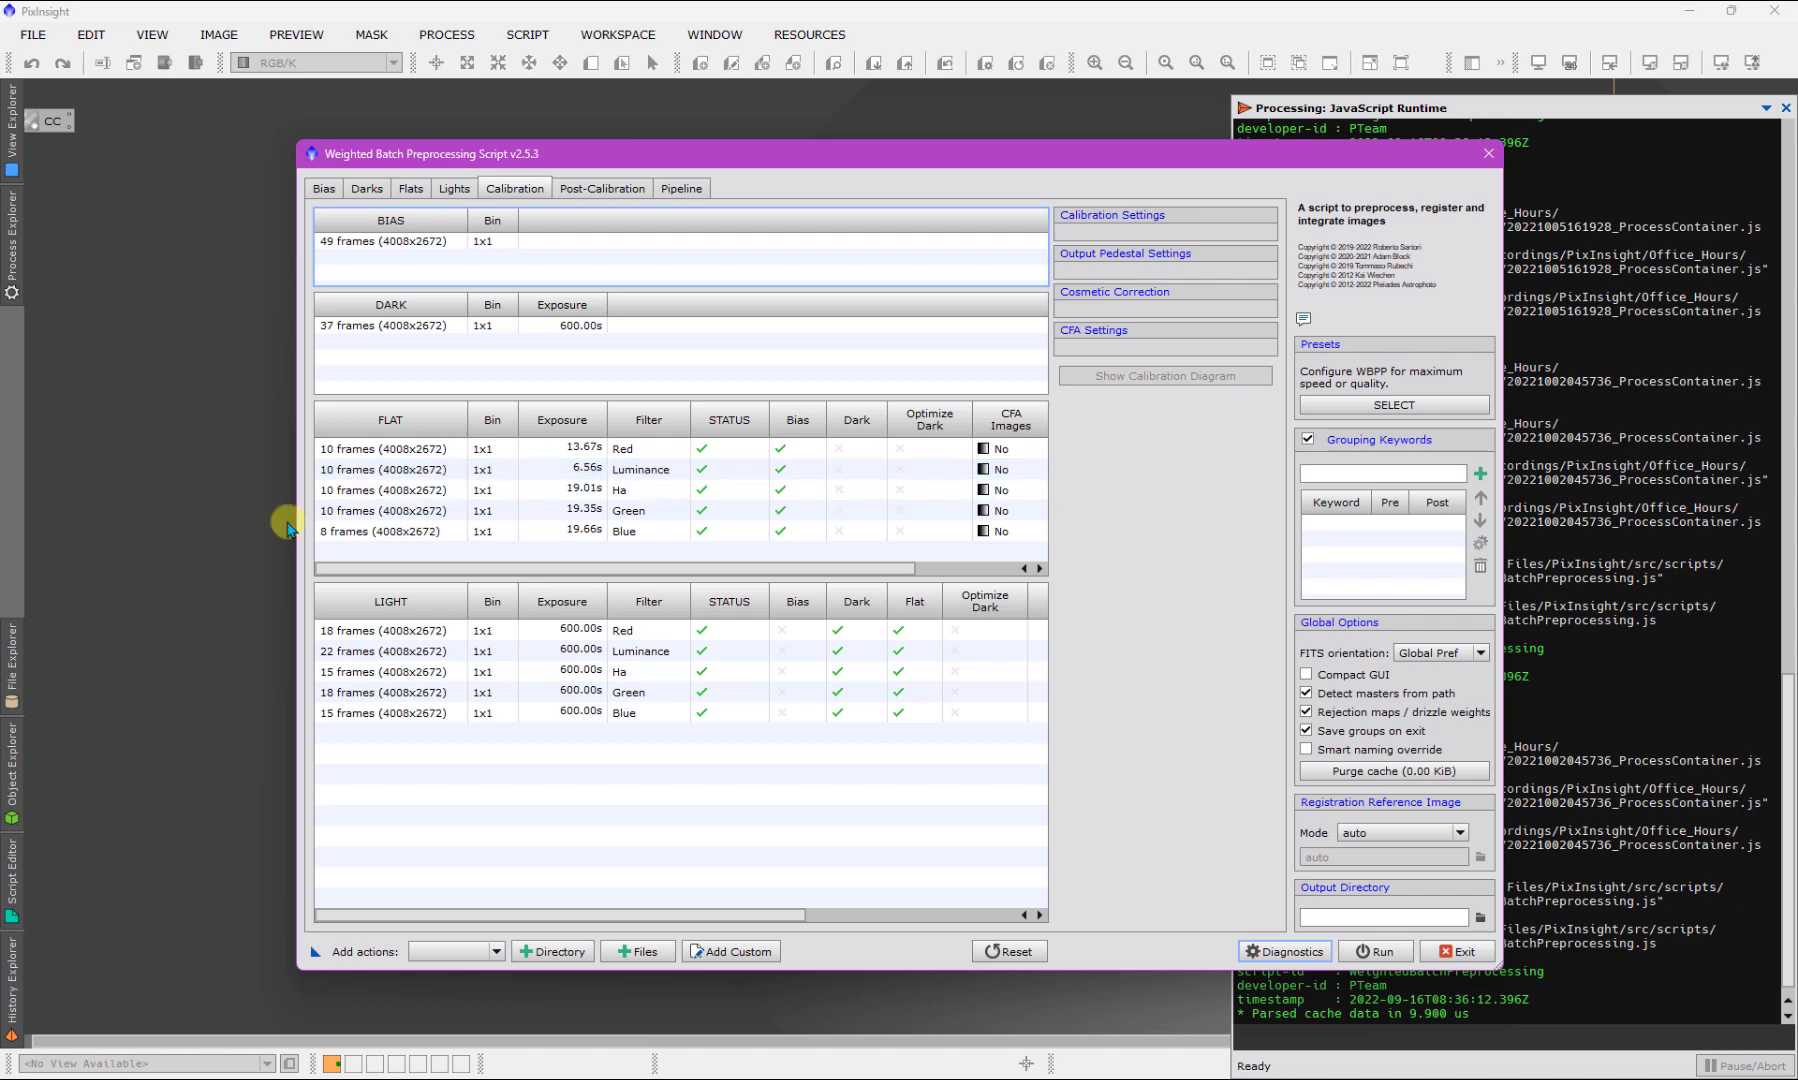
{"action": "left_click_drag", "start_coordinate": [298, 519], "coordinate": [110, 498]}
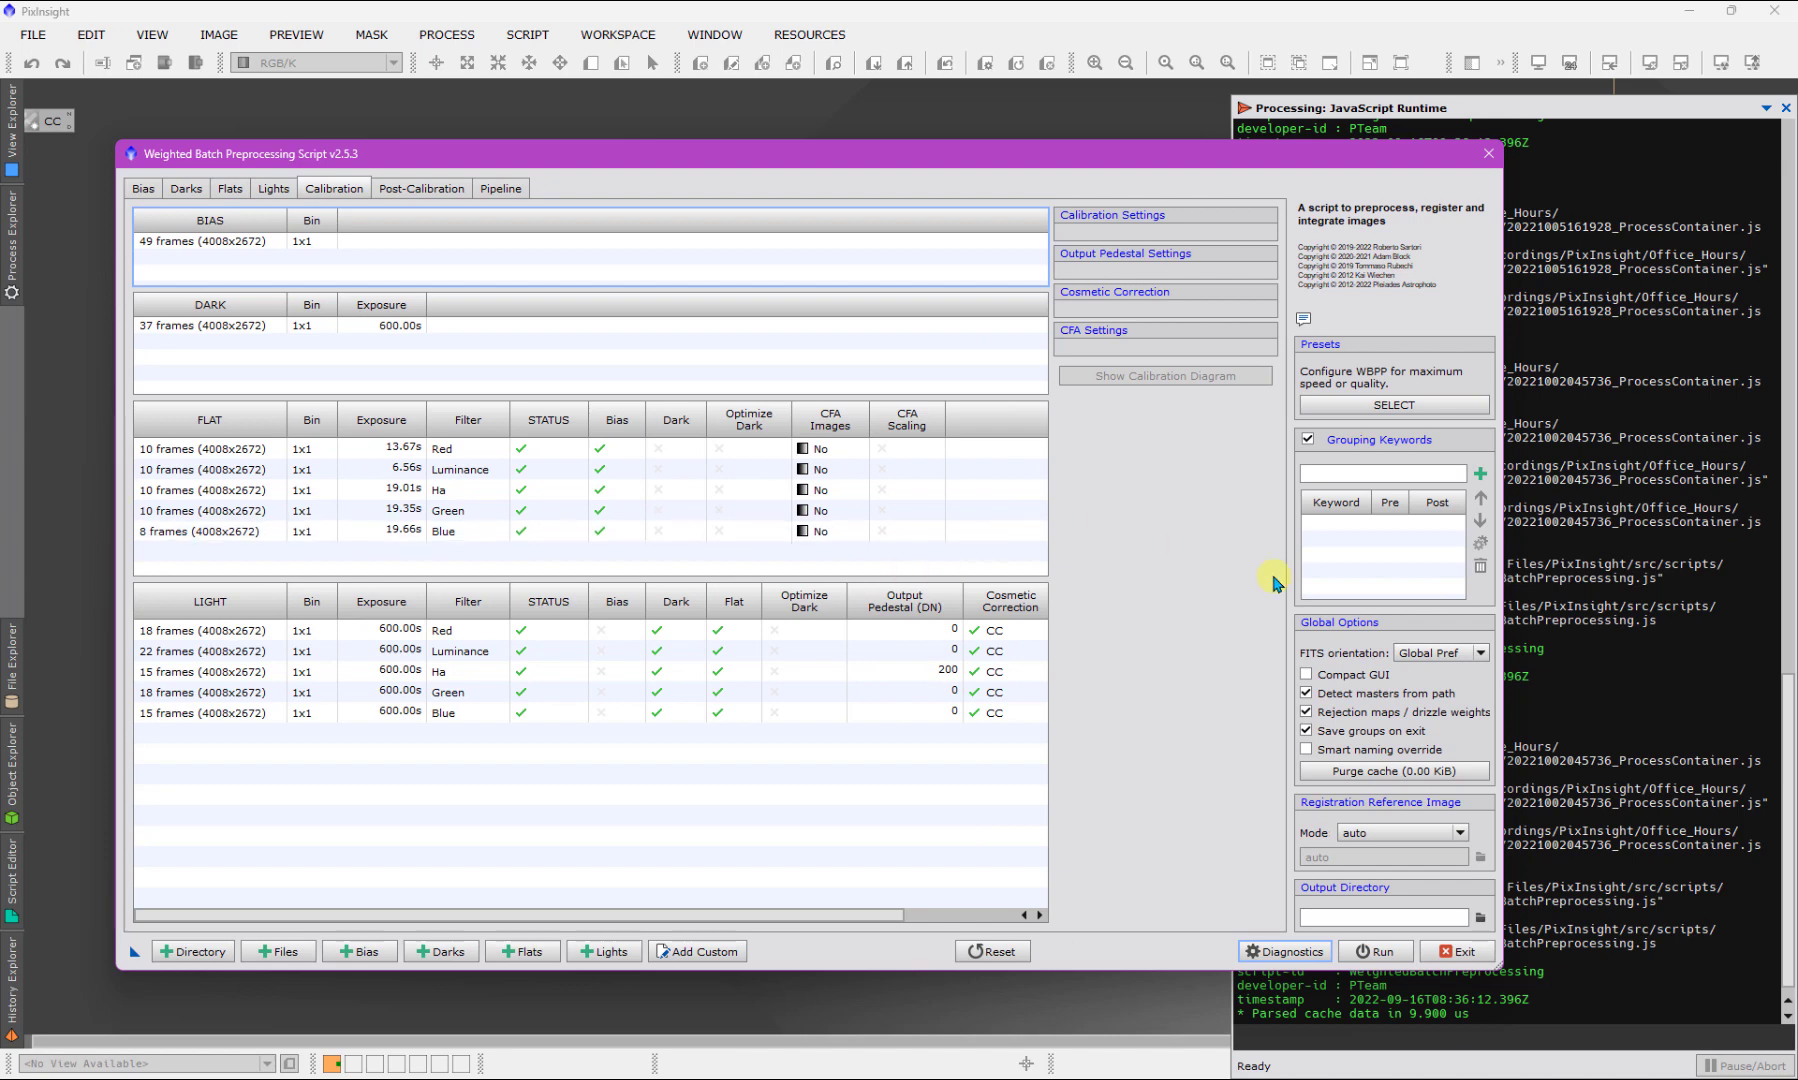
{"action": "left_click_drag", "start_coordinate": [1506, 563], "coordinate": [1626, 560]}
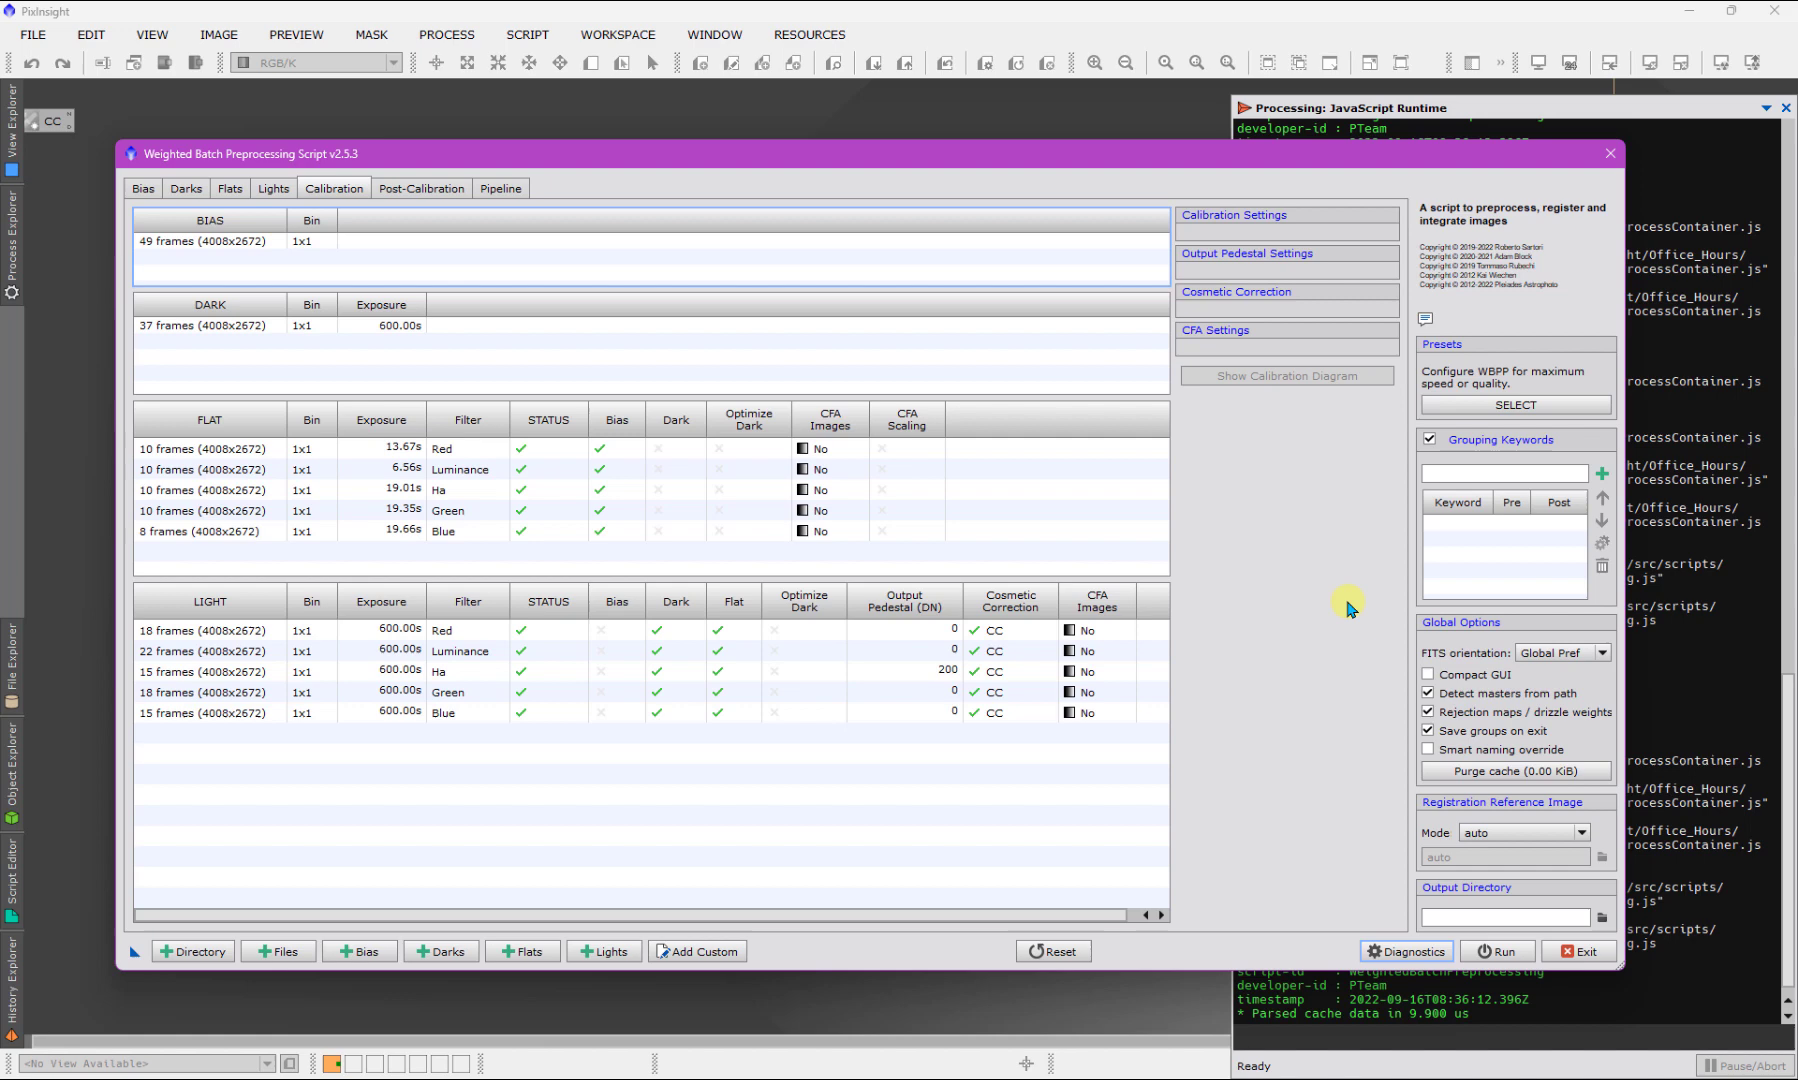
Review the Pipeline overview, then exit the Weighted Batch Preprocessing script
{"action": "left_click", "coordinate": [514, 190]}
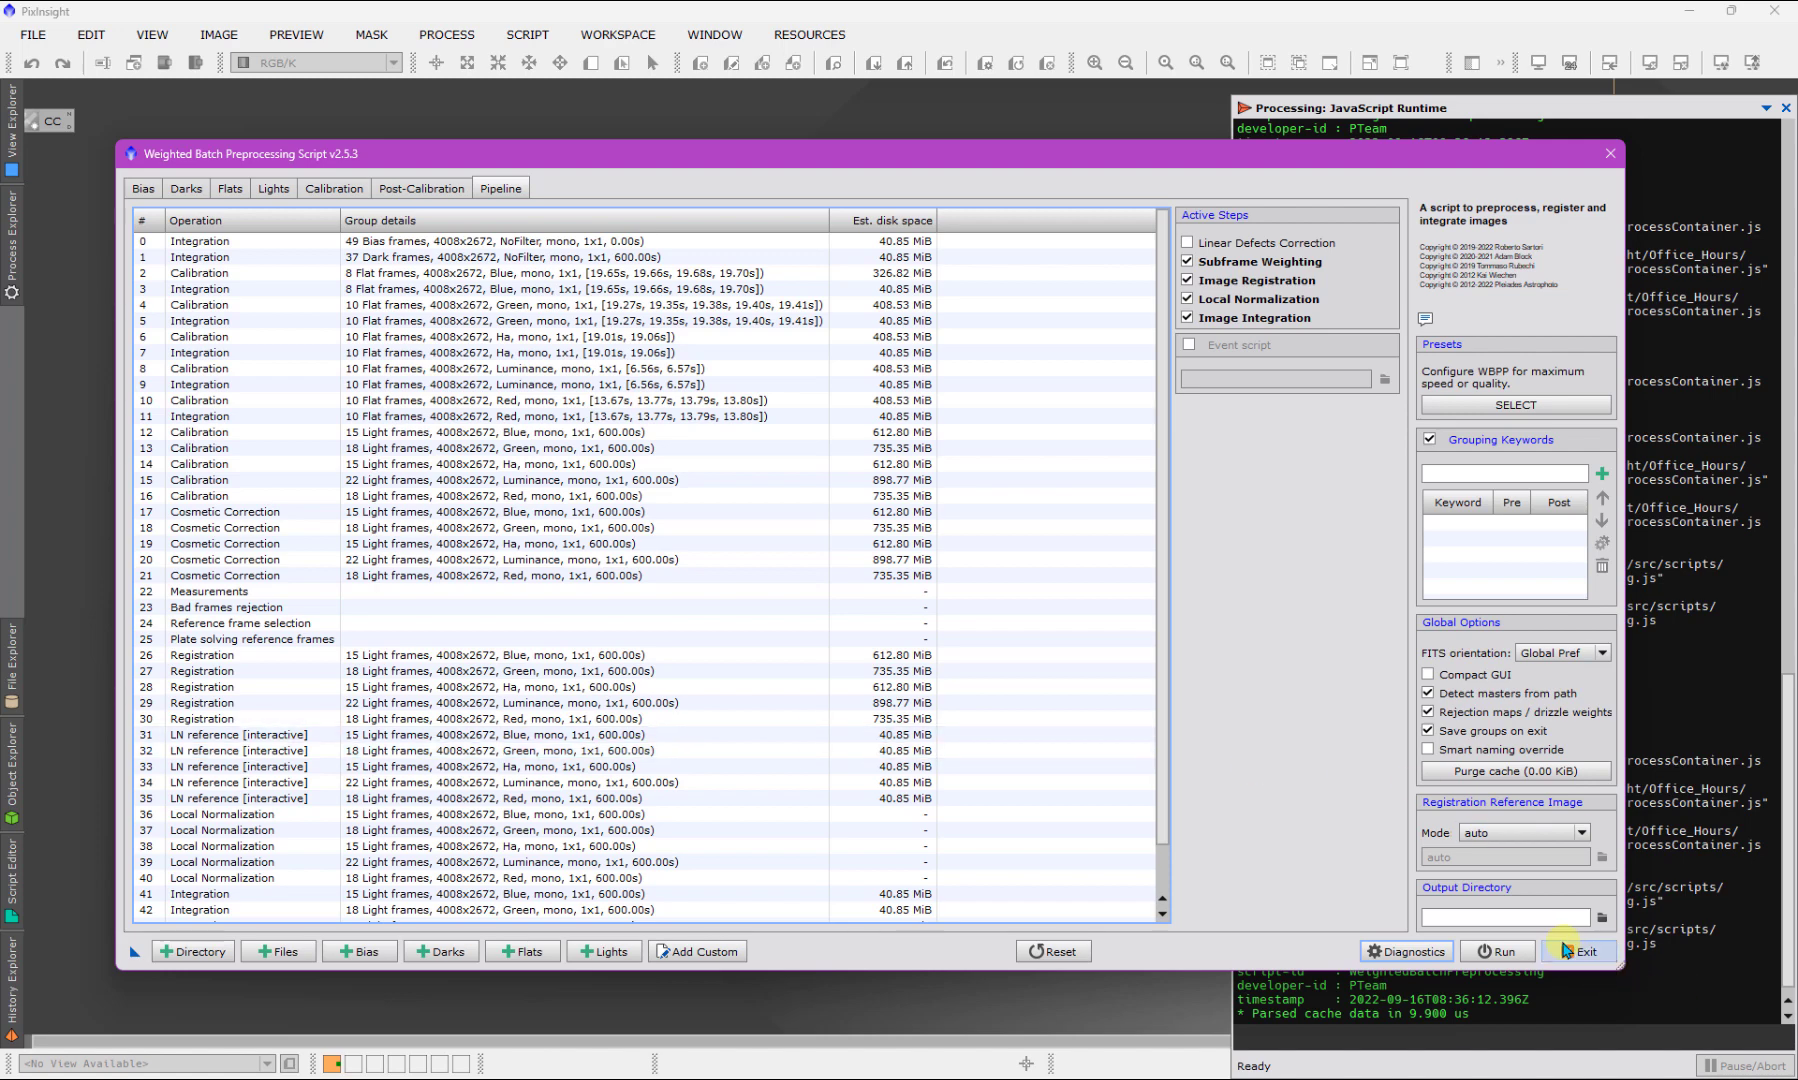
{"action": "left_click", "coordinate": [1590, 952]}
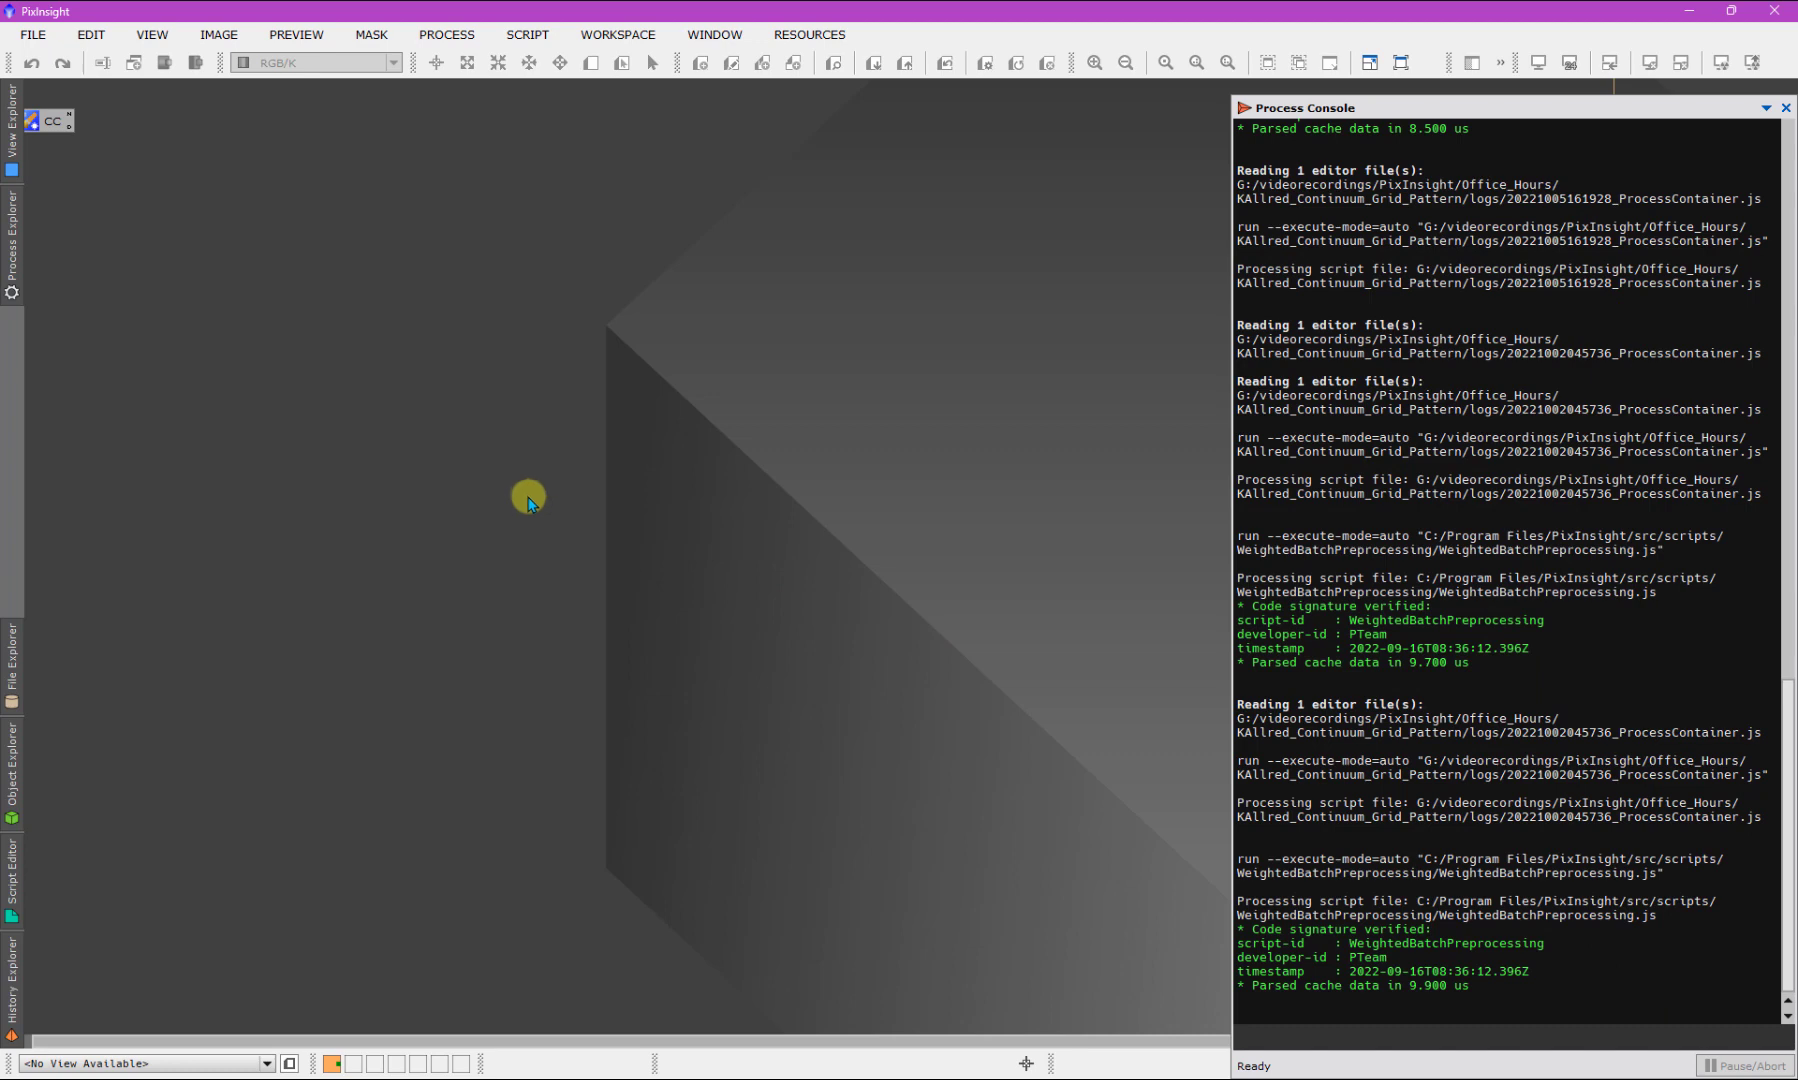
{"action": "double_click", "coordinate": [525, 497]}
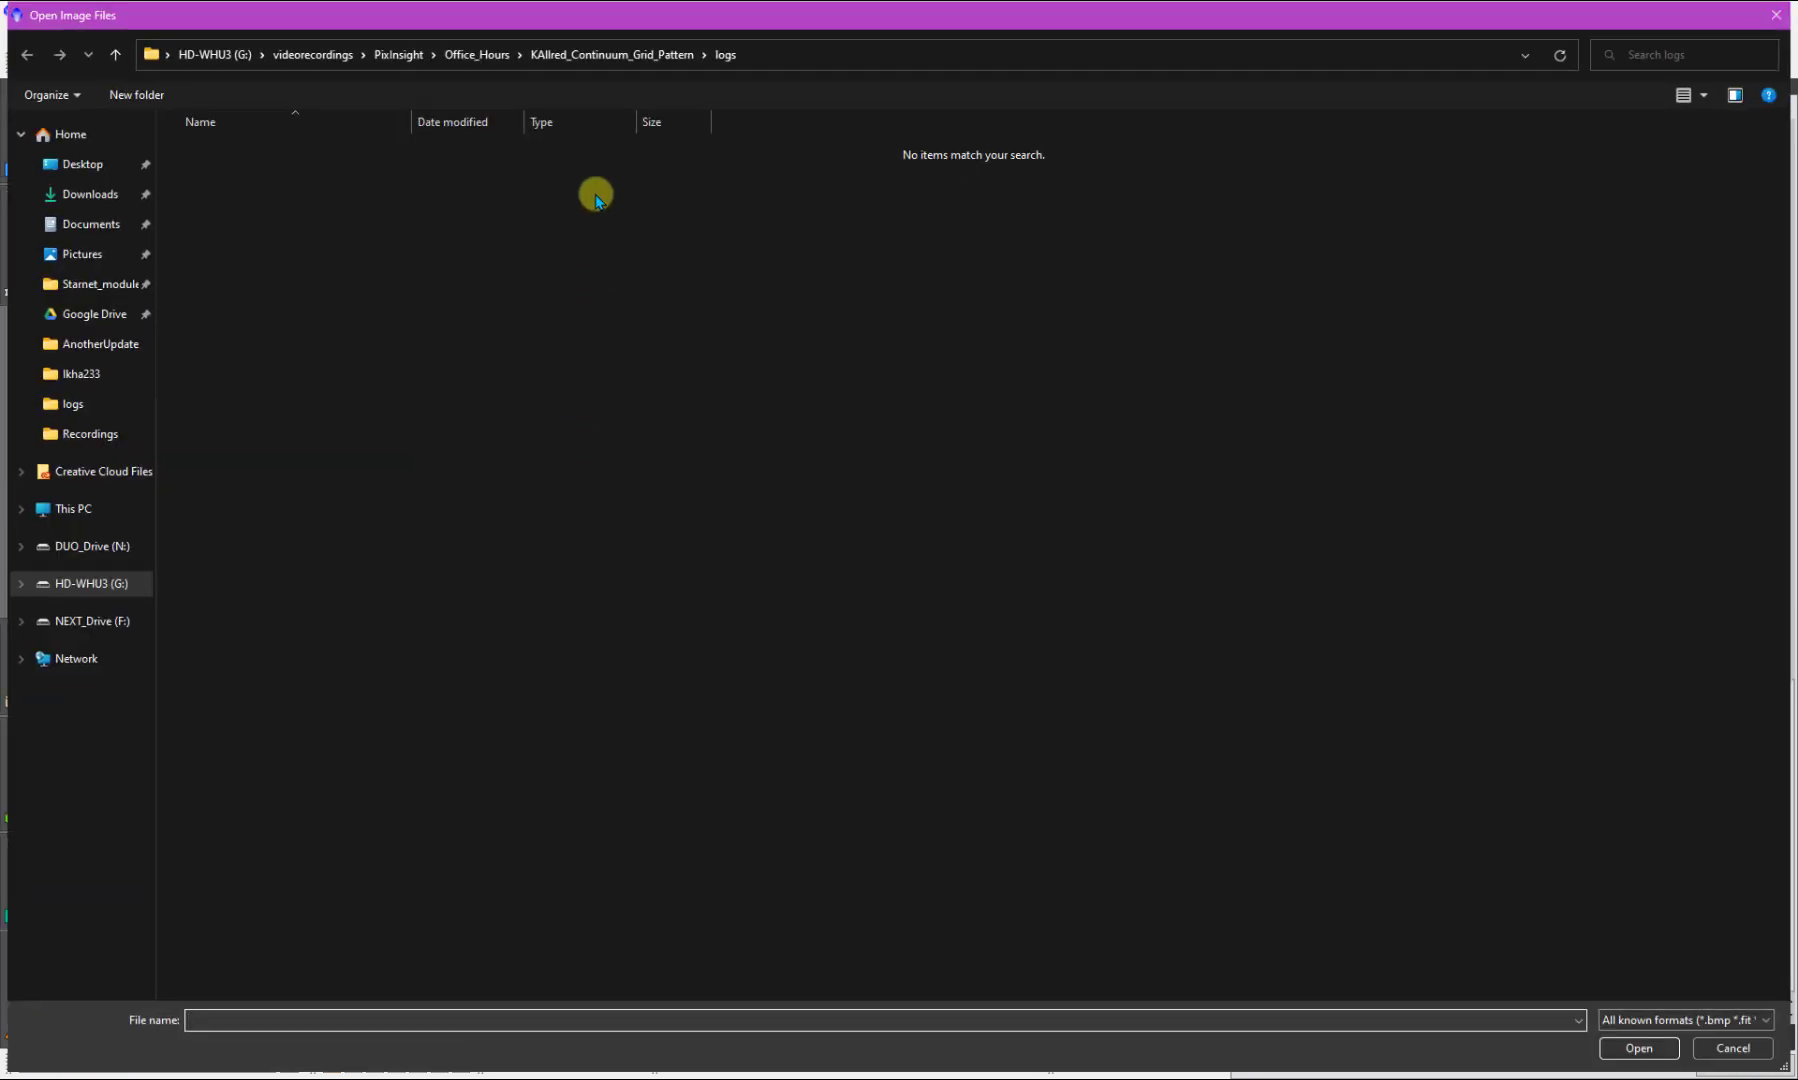
{"action": "left_click", "coordinate": [618, 62]}
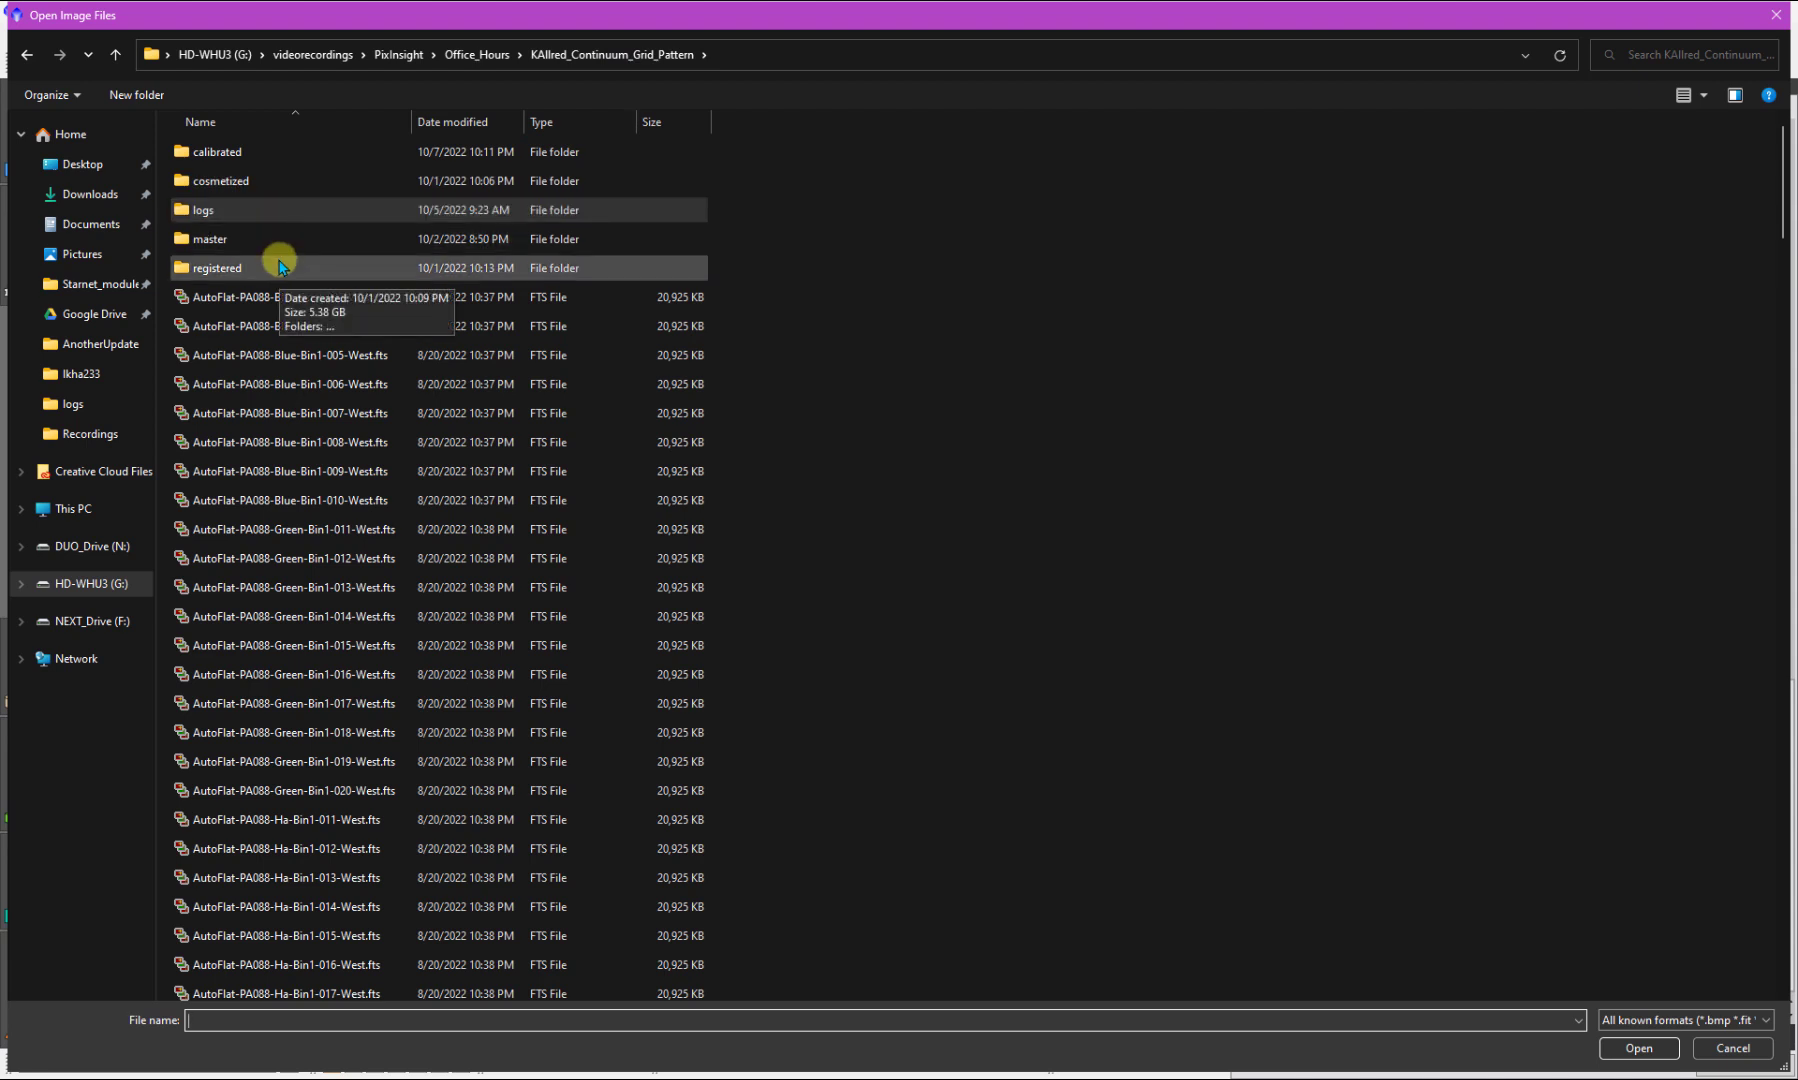
{"action": "double_click", "coordinate": [251, 218]}
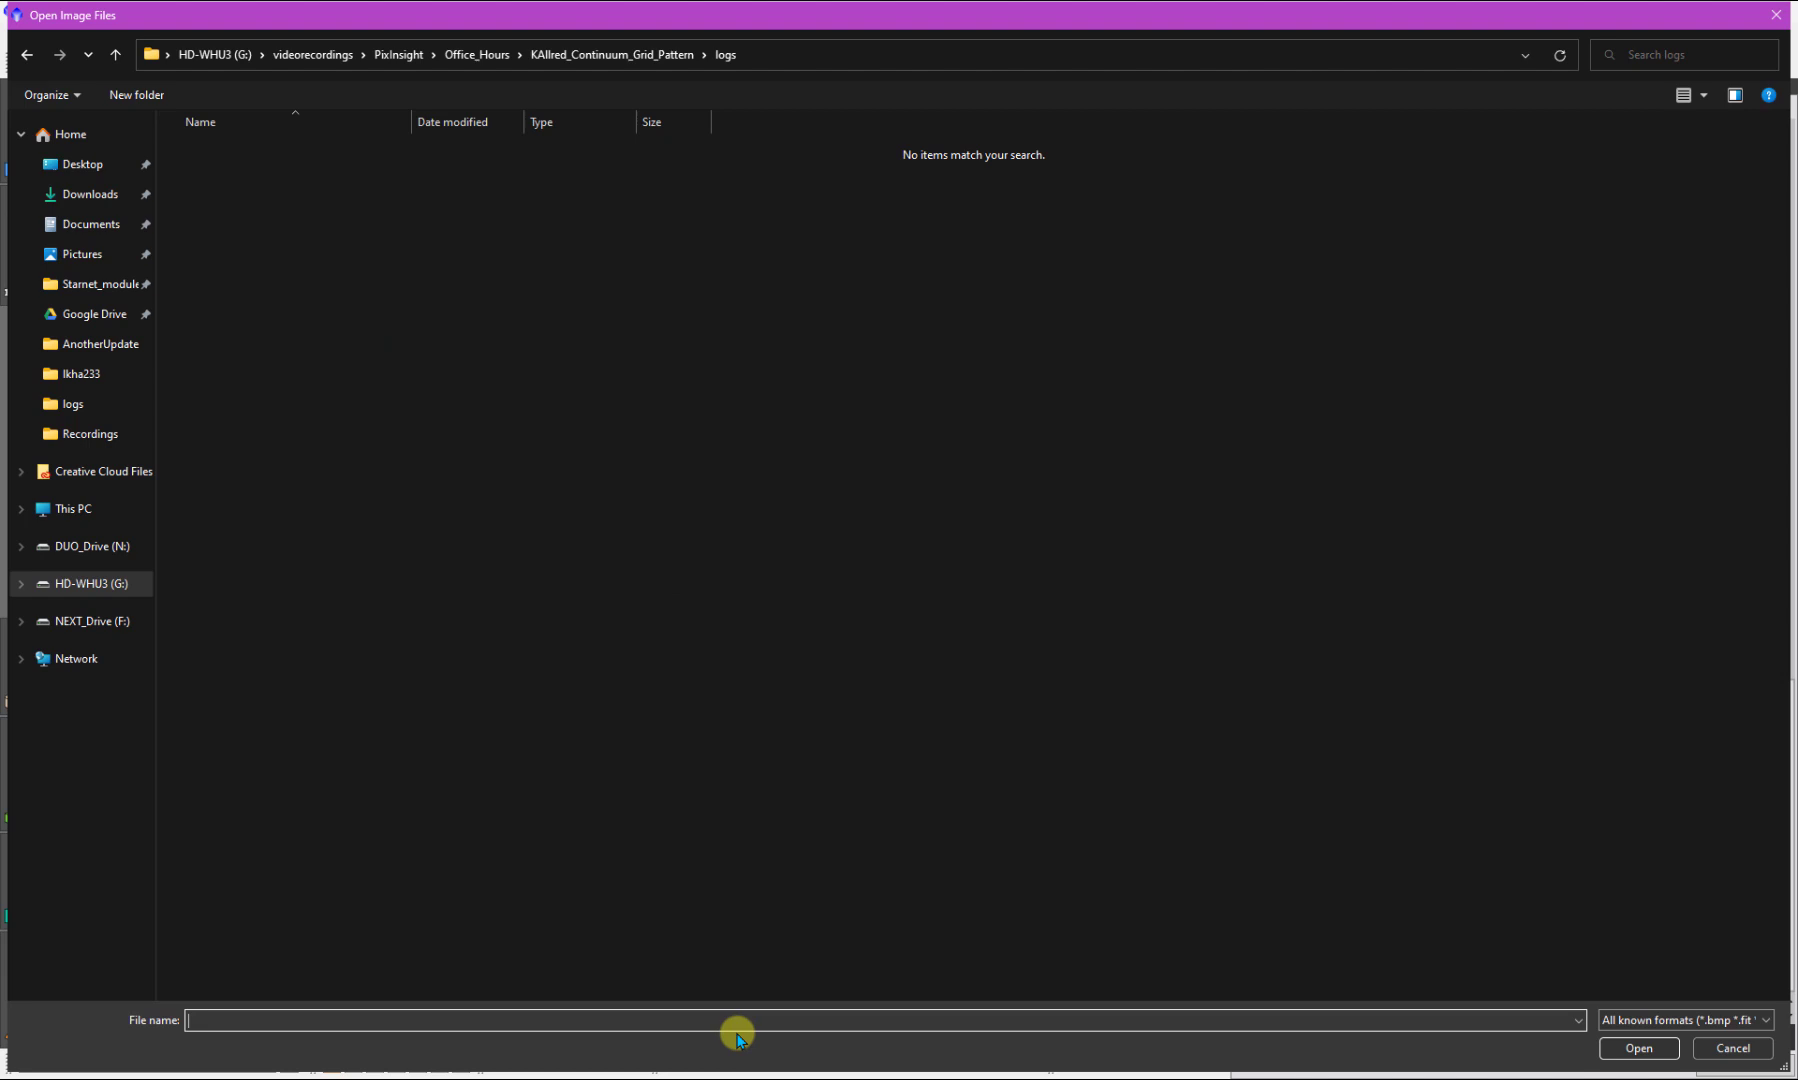
{"action": "key", "text": "Return"}
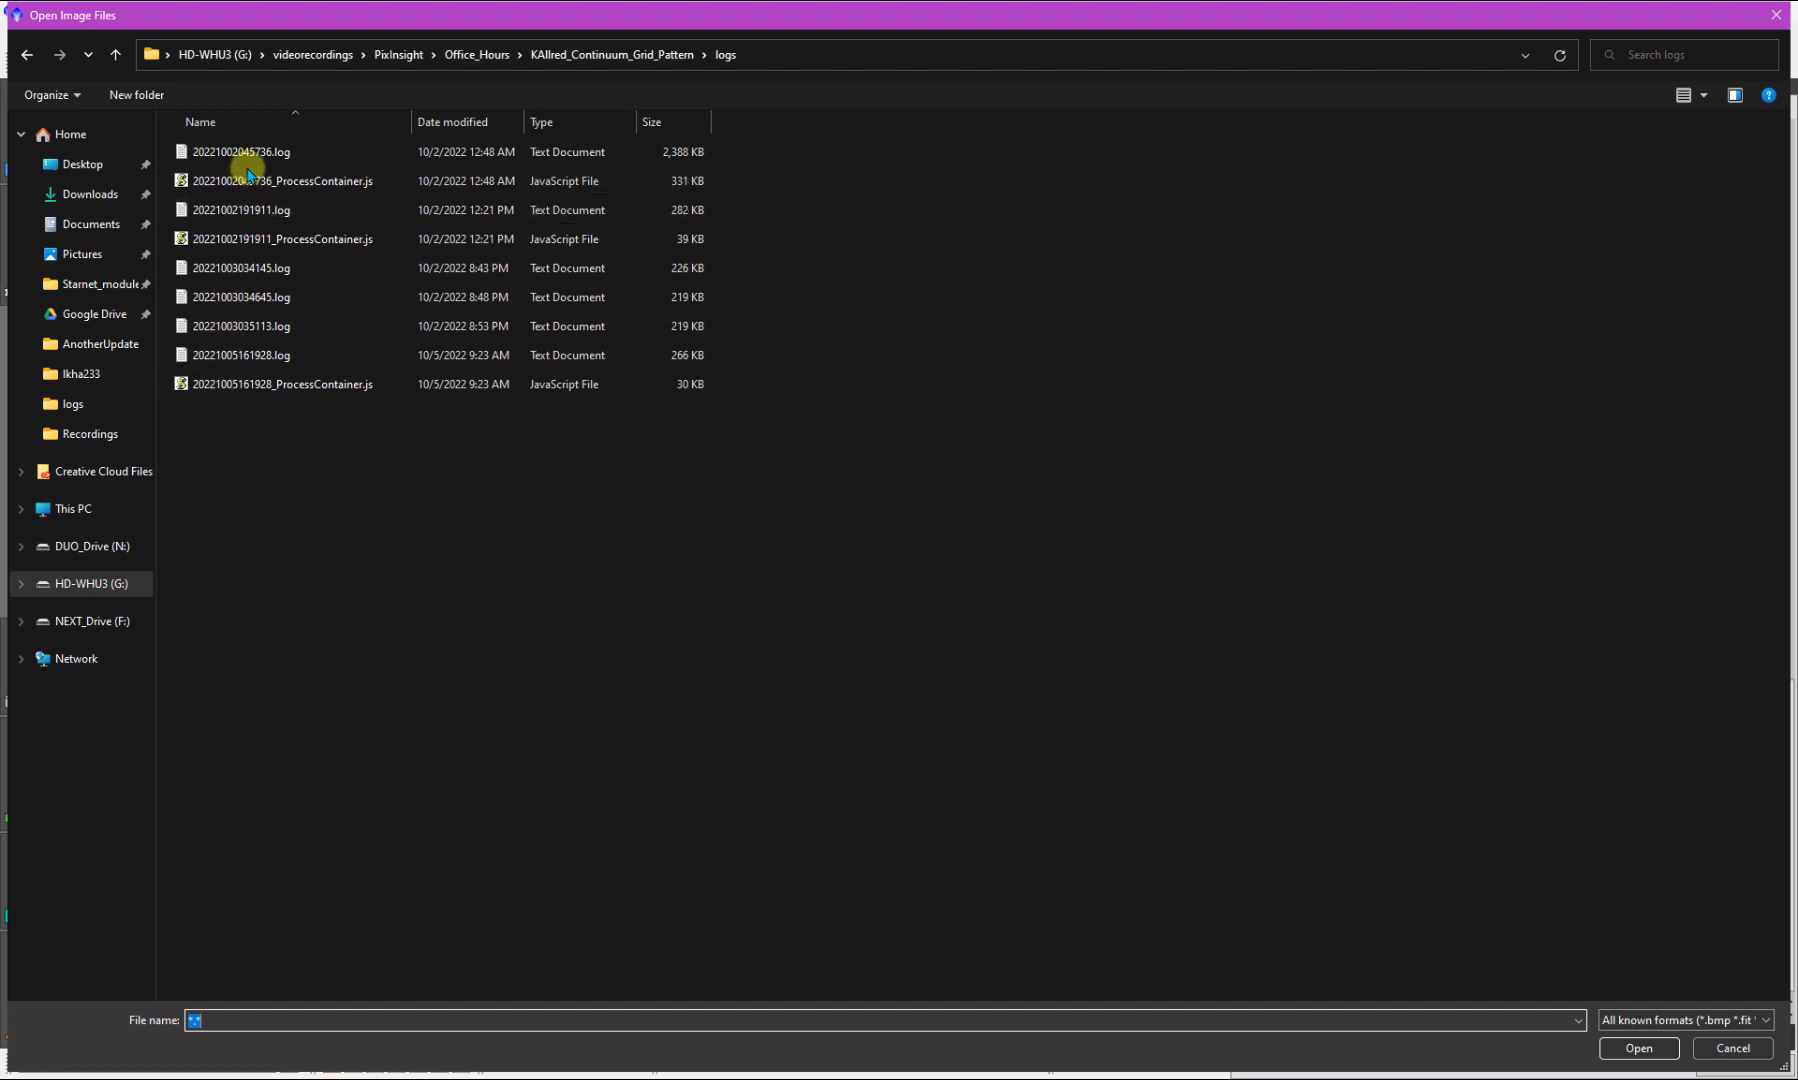
{"action": "left_click_drag", "start_coordinate": [775, 180], "coordinate": [282, 150]}
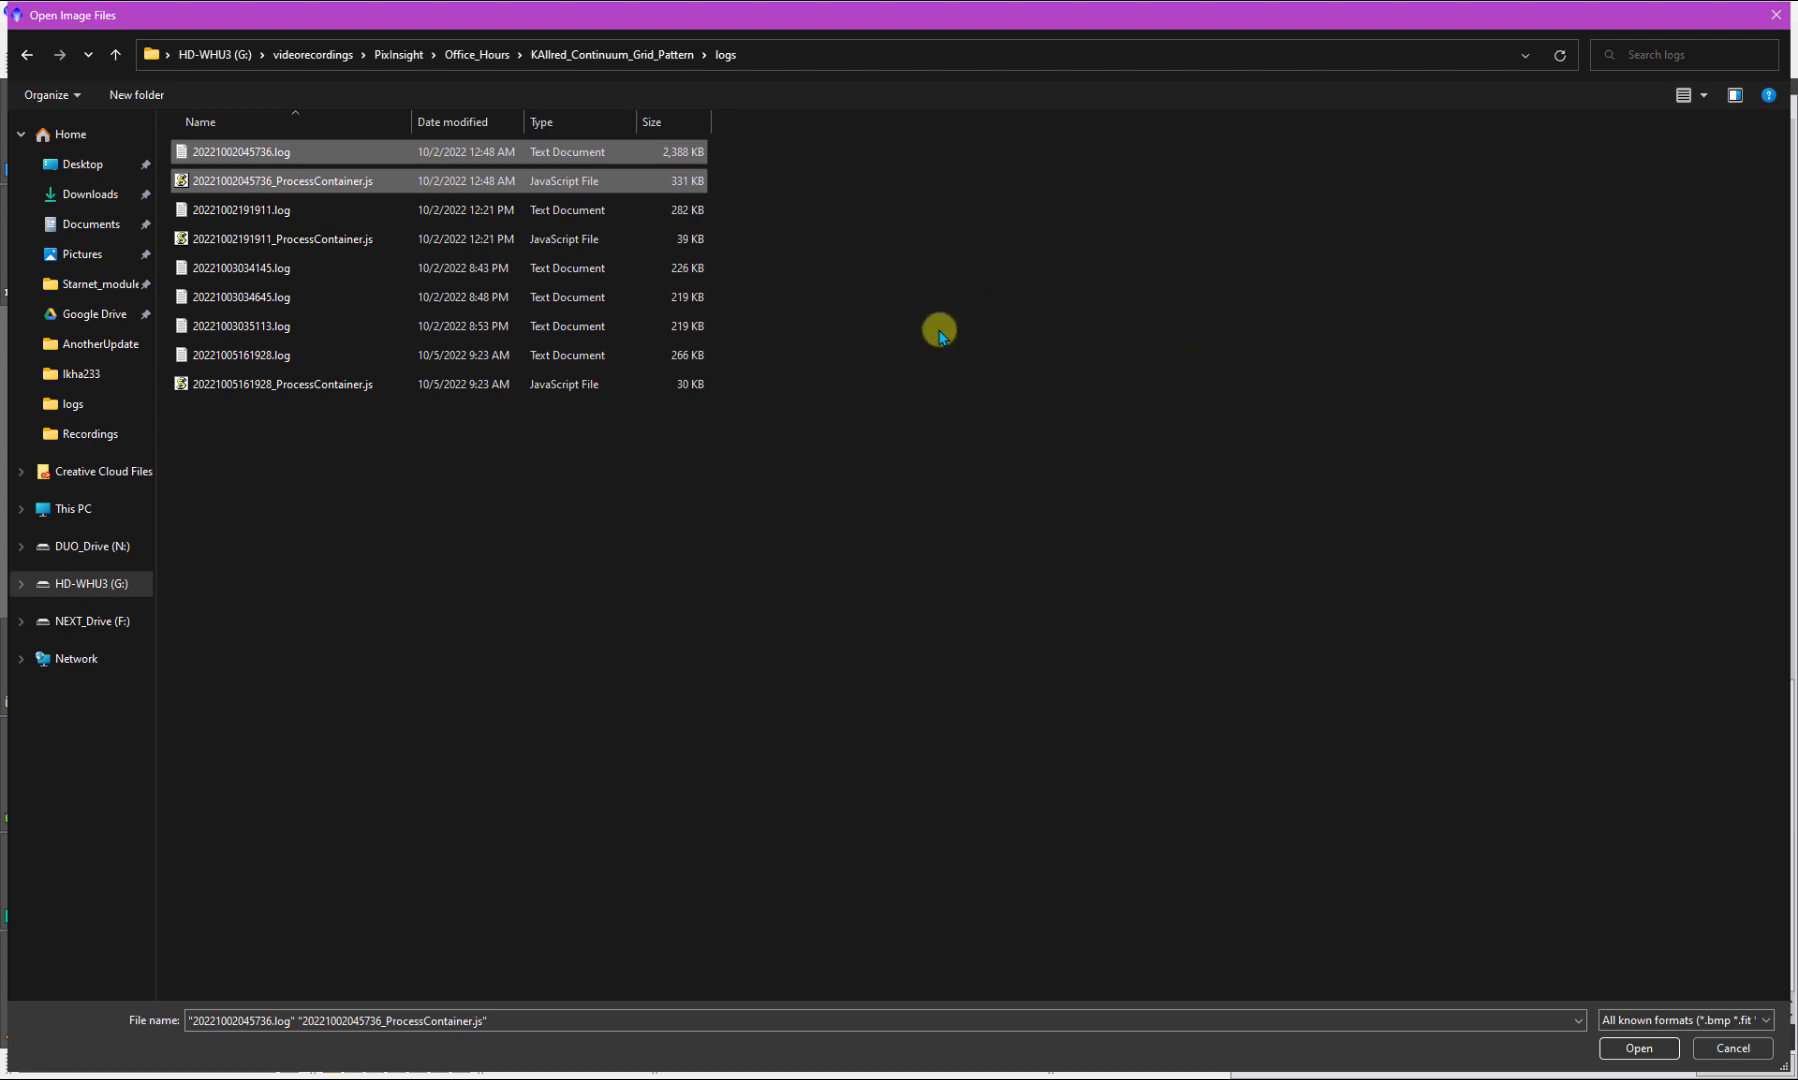
{"action": "left_click", "coordinate": [600, 152]}
{"action": "left_click", "coordinate": [366, 179]}
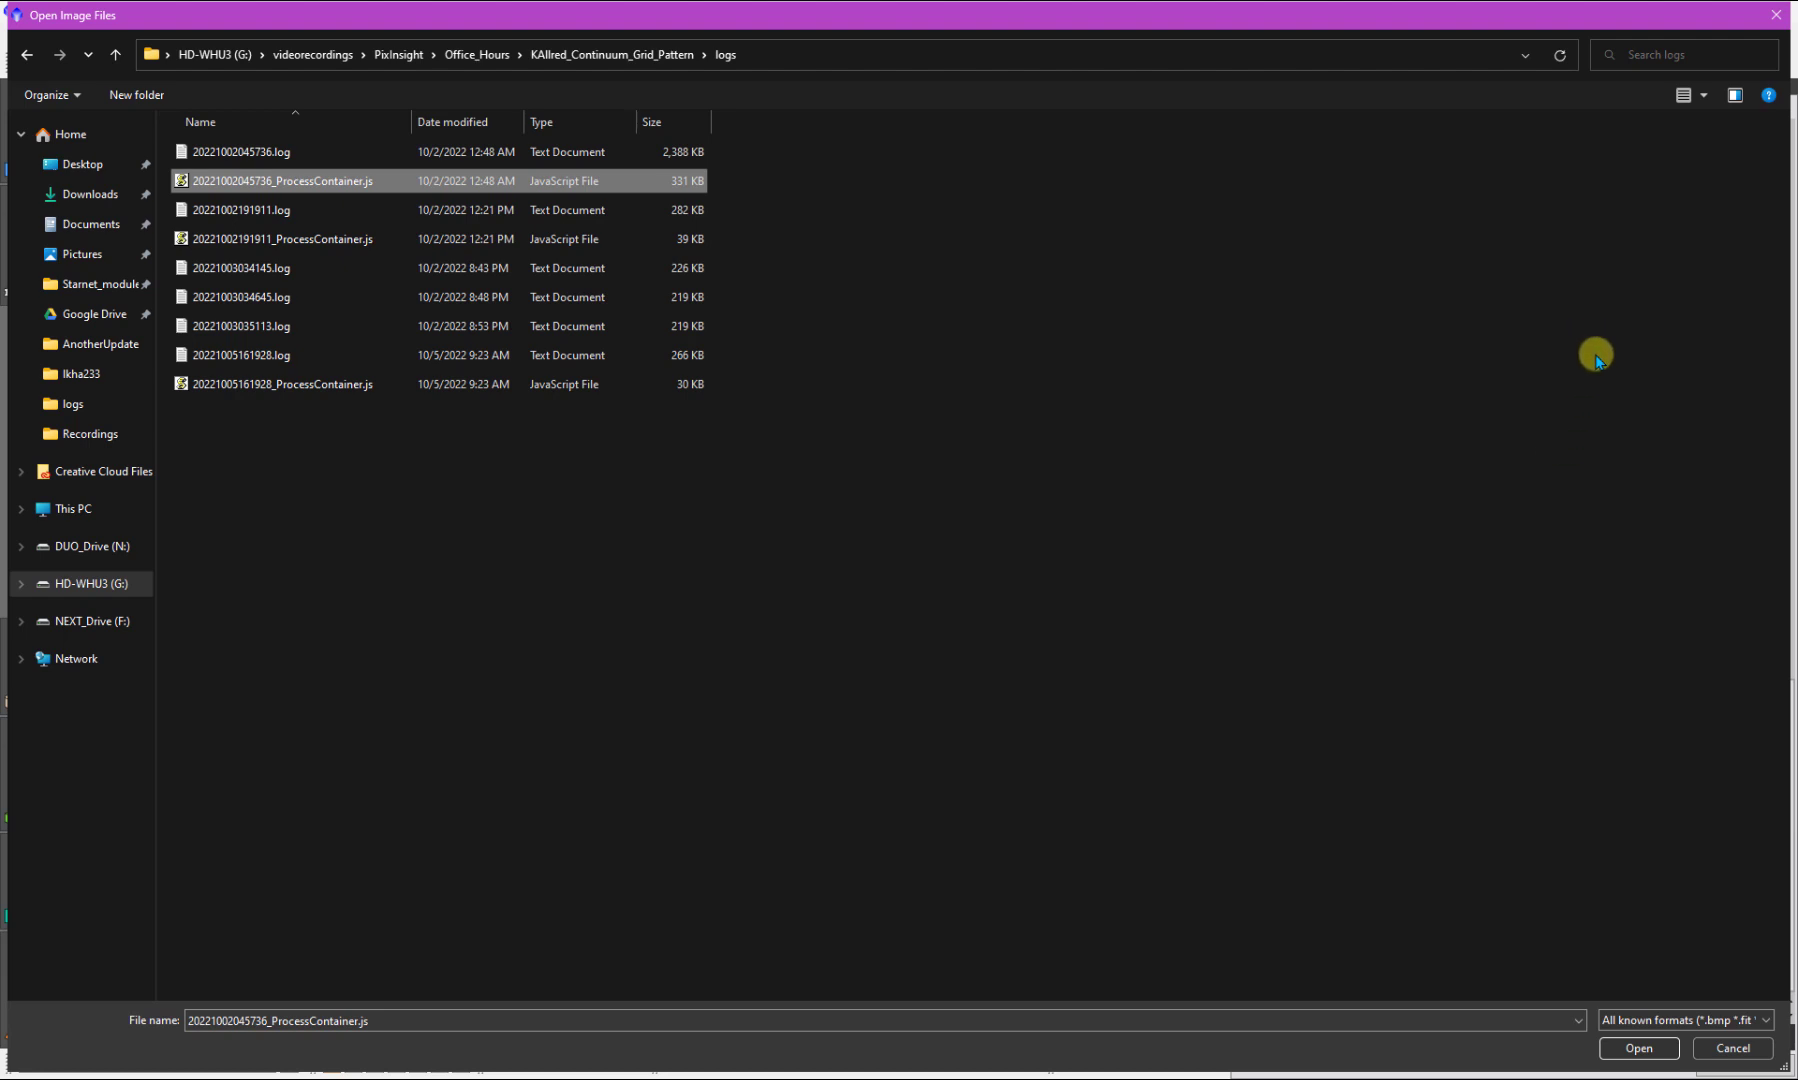
{"action": "left_click", "coordinate": [1733, 1048]}
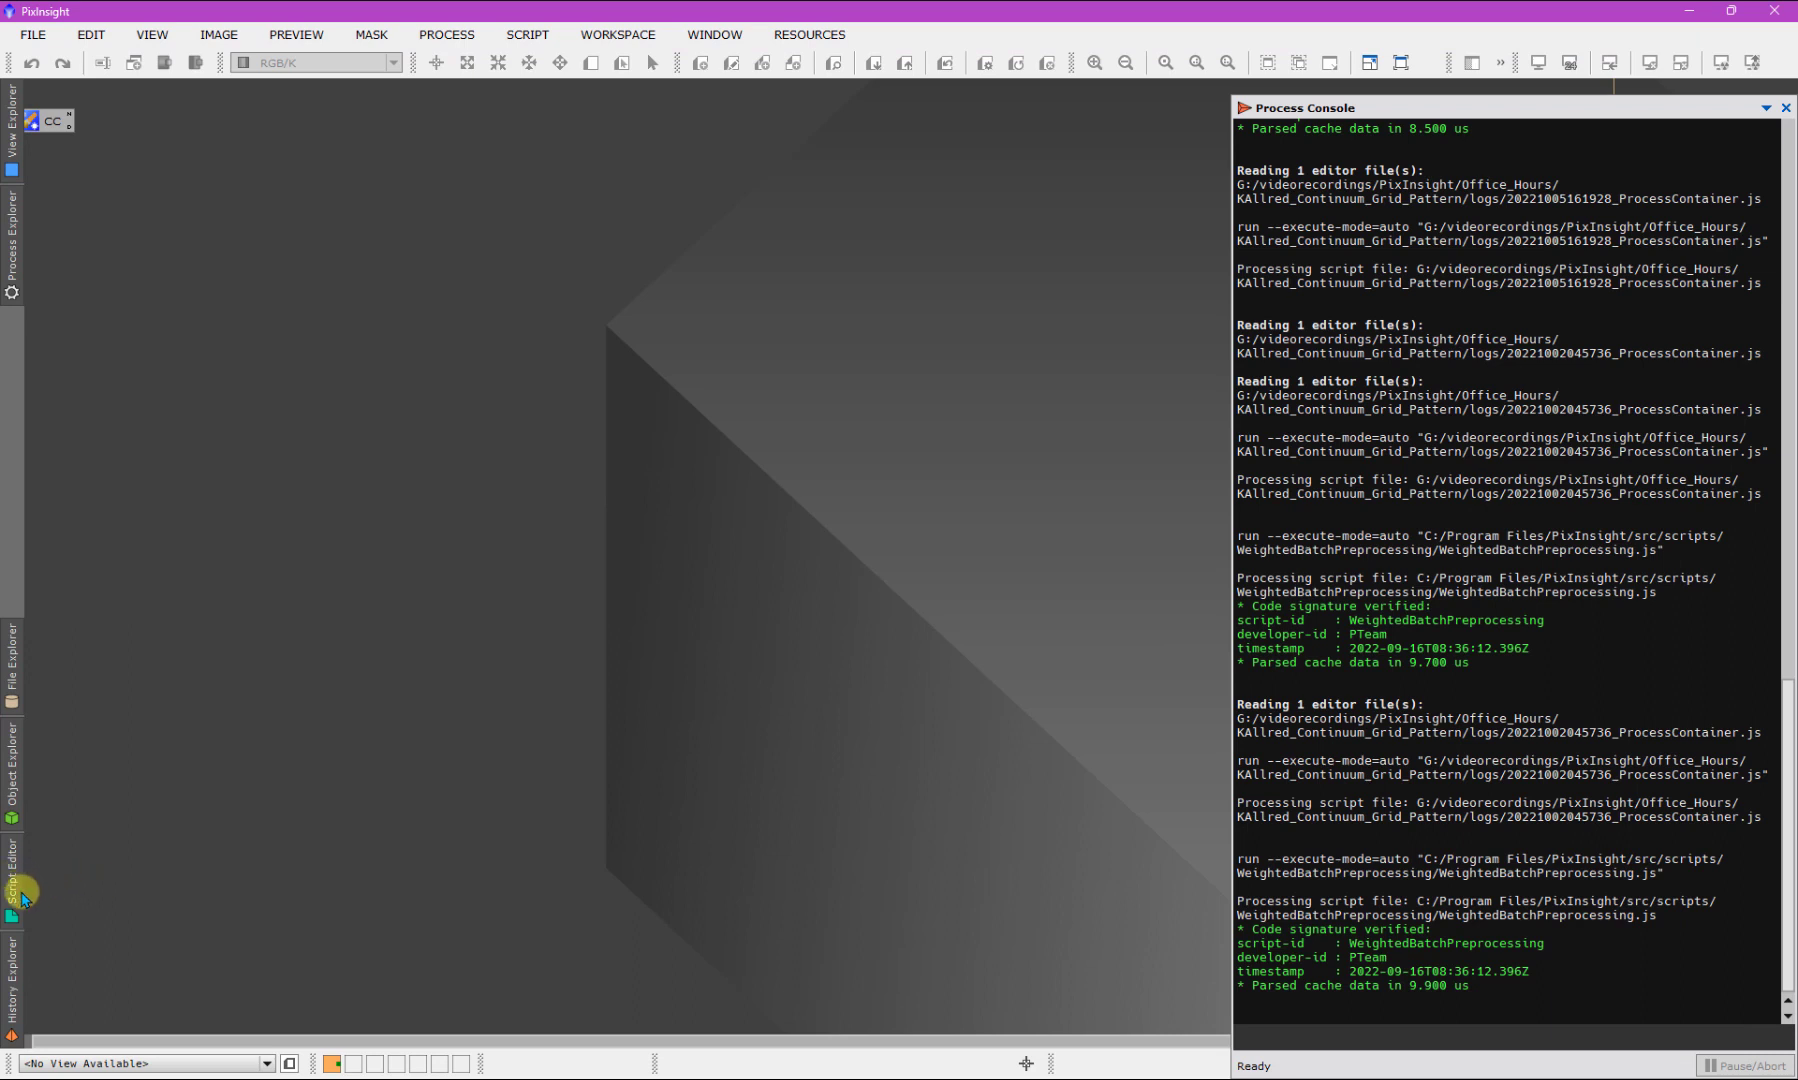
Open the Script Editor and bring up its file-open dialog on the logs folder
{"action": "left_click", "coordinate": [14, 888]}
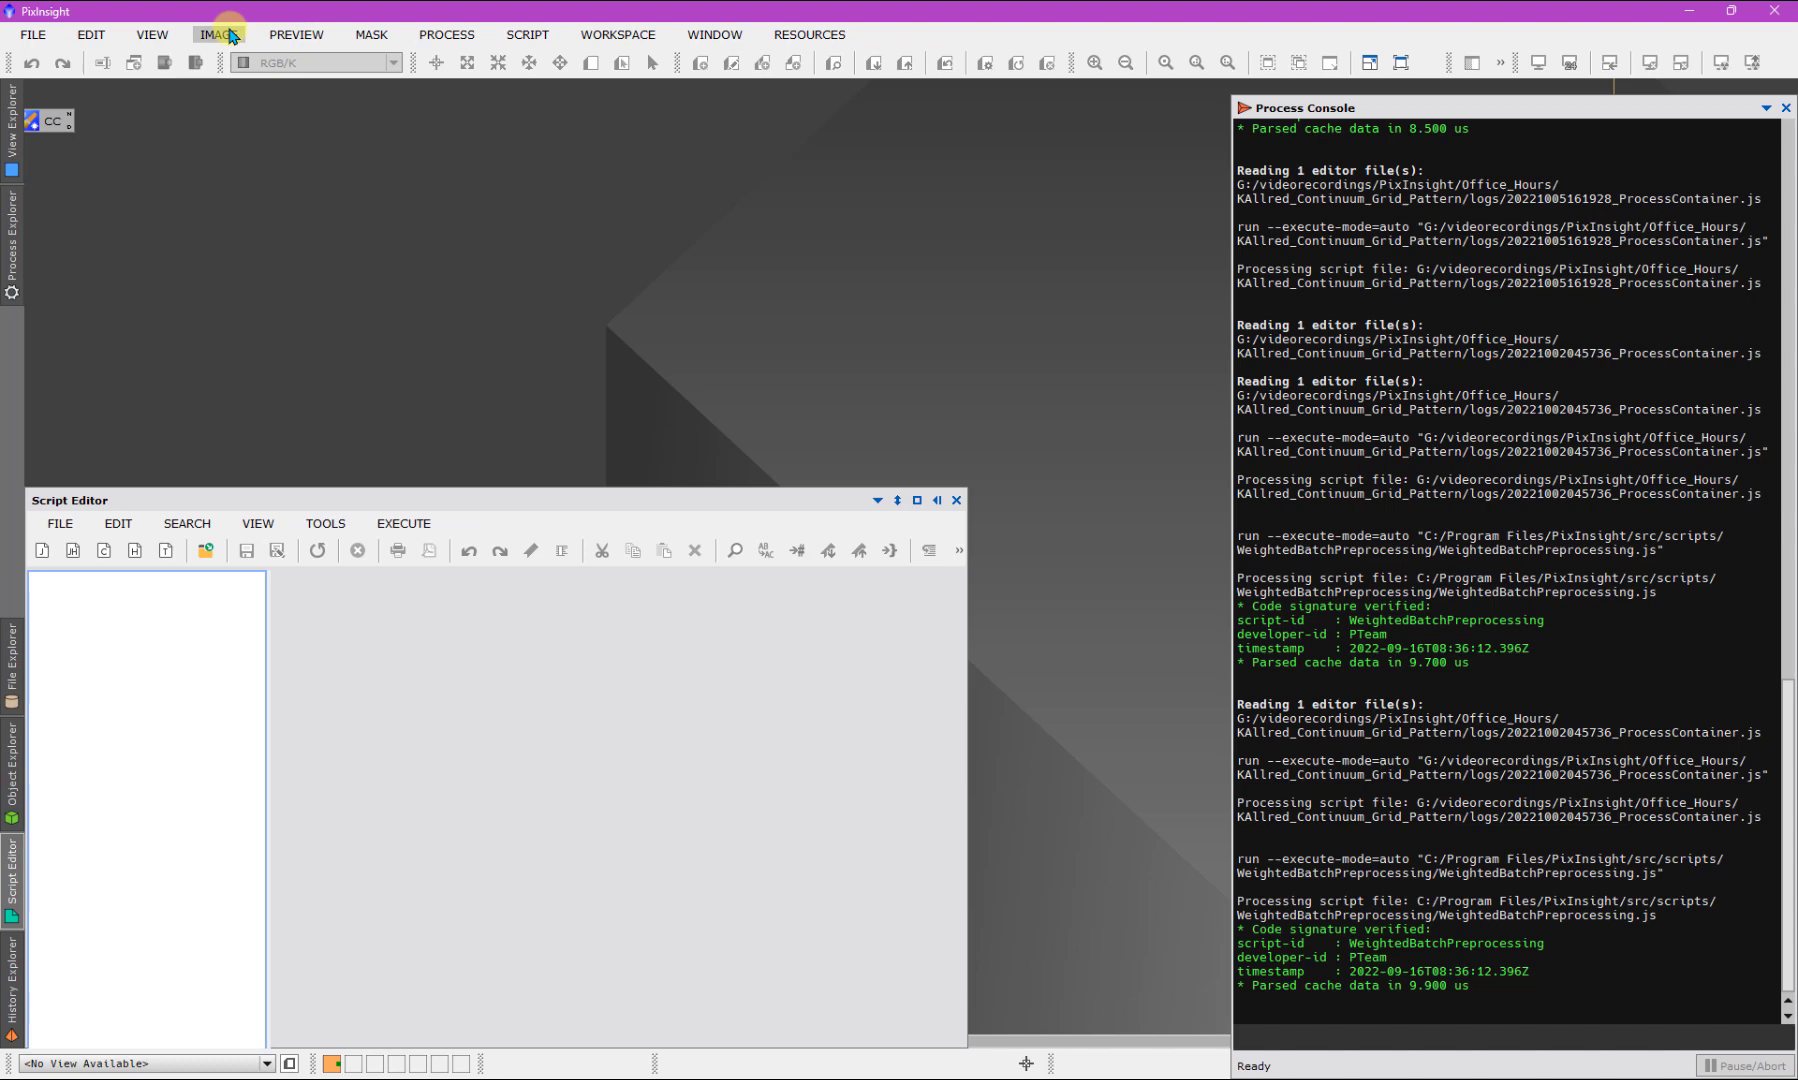
{"action": "left_click", "coordinate": [152, 34]}
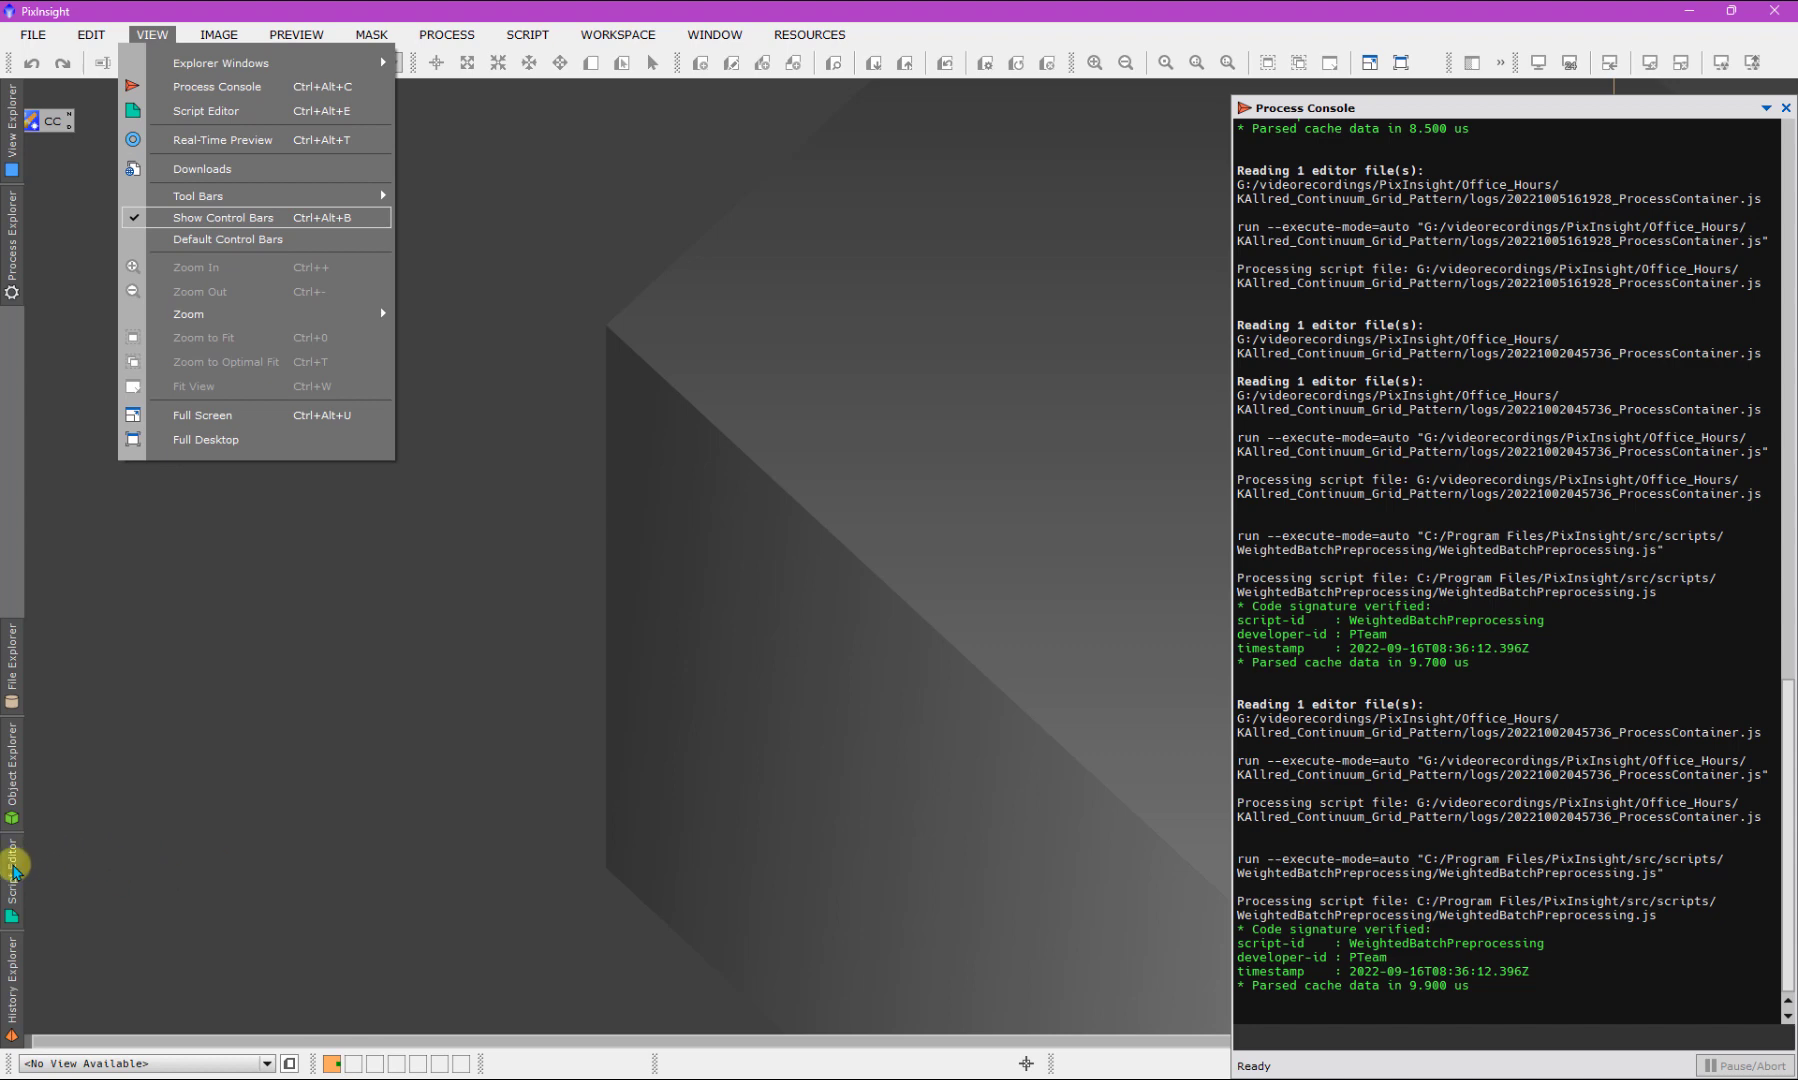
{"action": "left_click", "coordinate": [14, 864]}
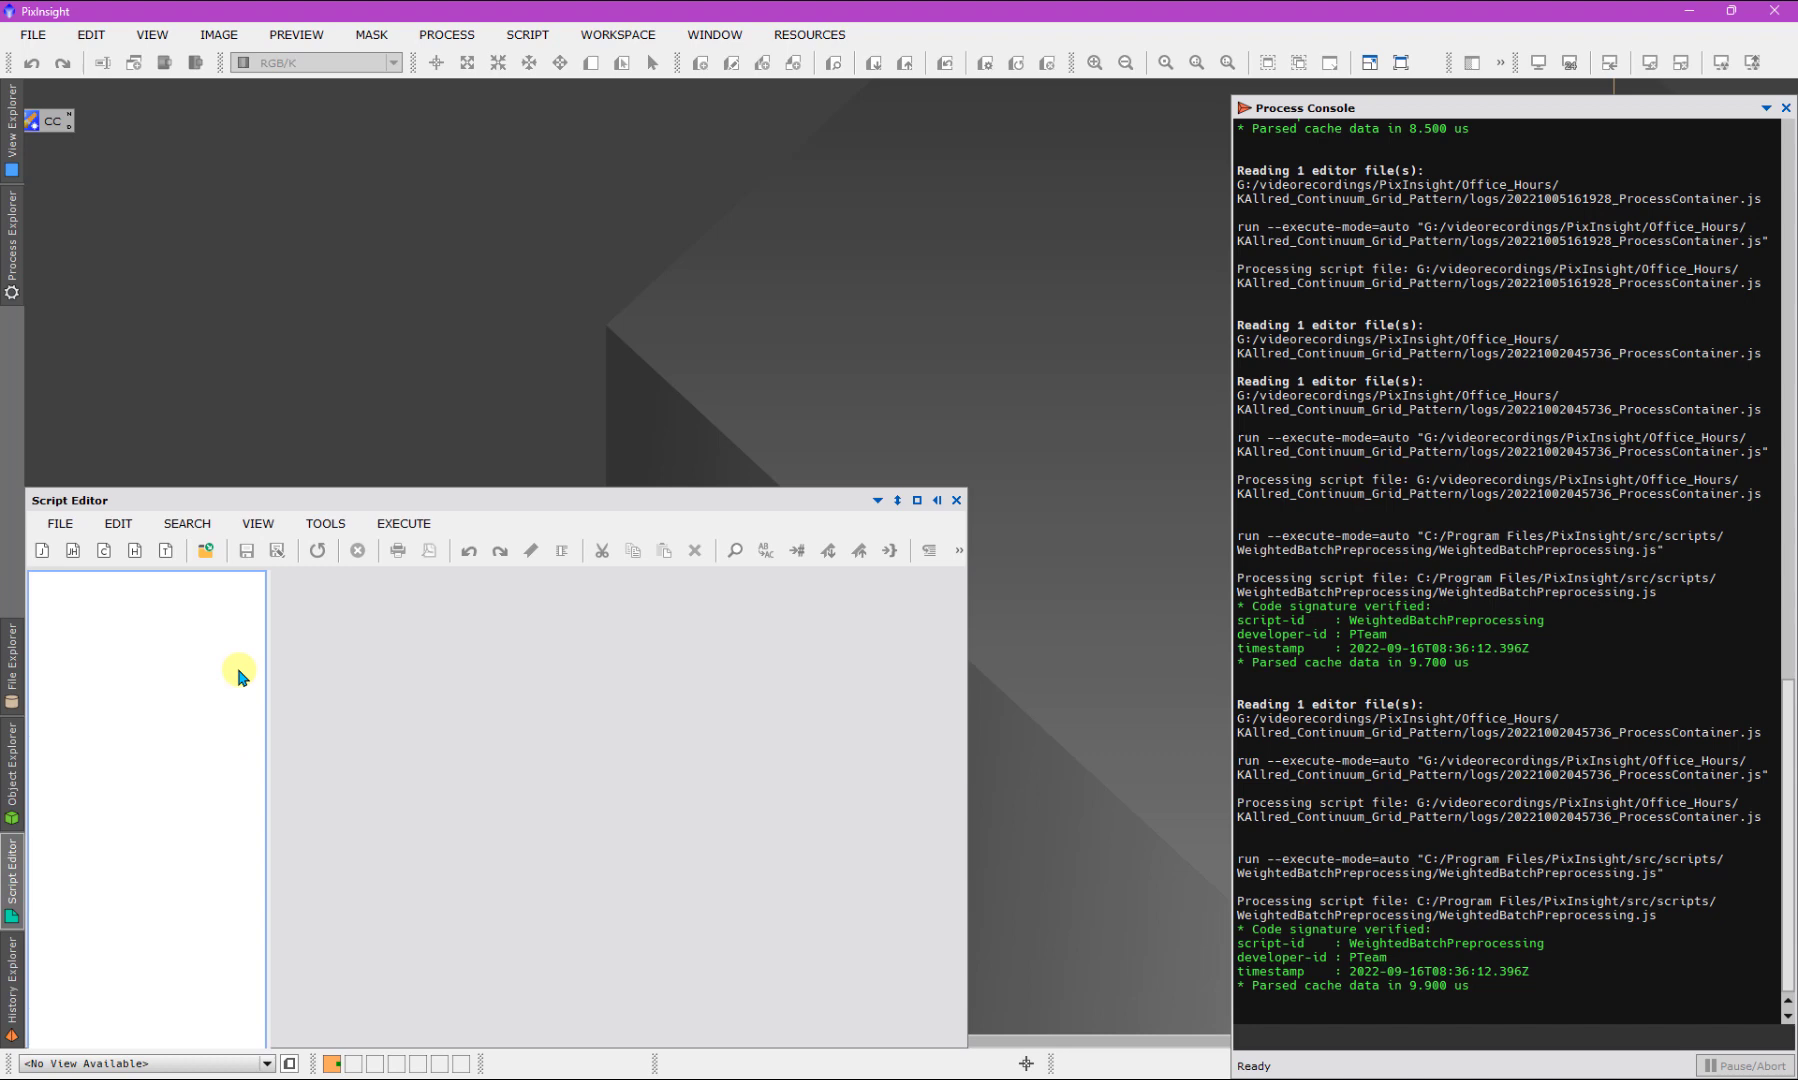
{"action": "left_click", "coordinate": [63, 530]}
{"action": "left_click", "coordinate": [90, 572]}
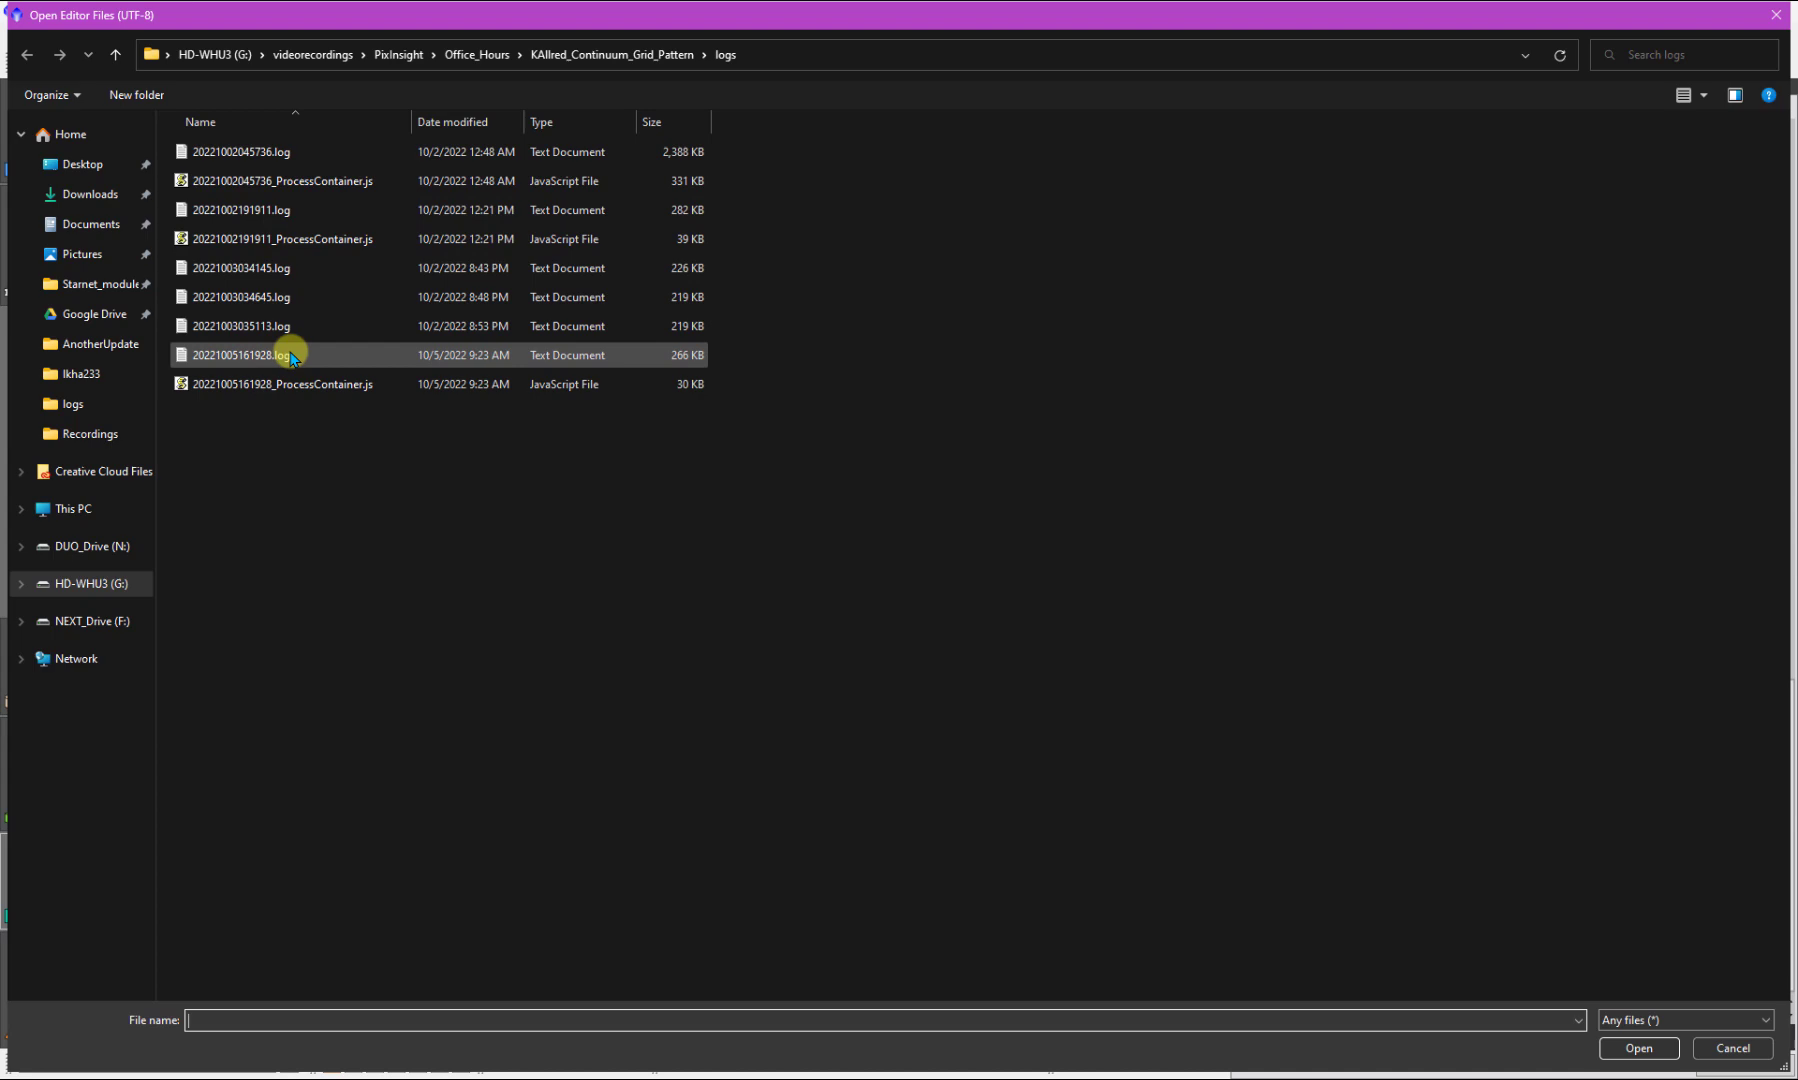
{"action": "double_click", "coordinate": [333, 190]}
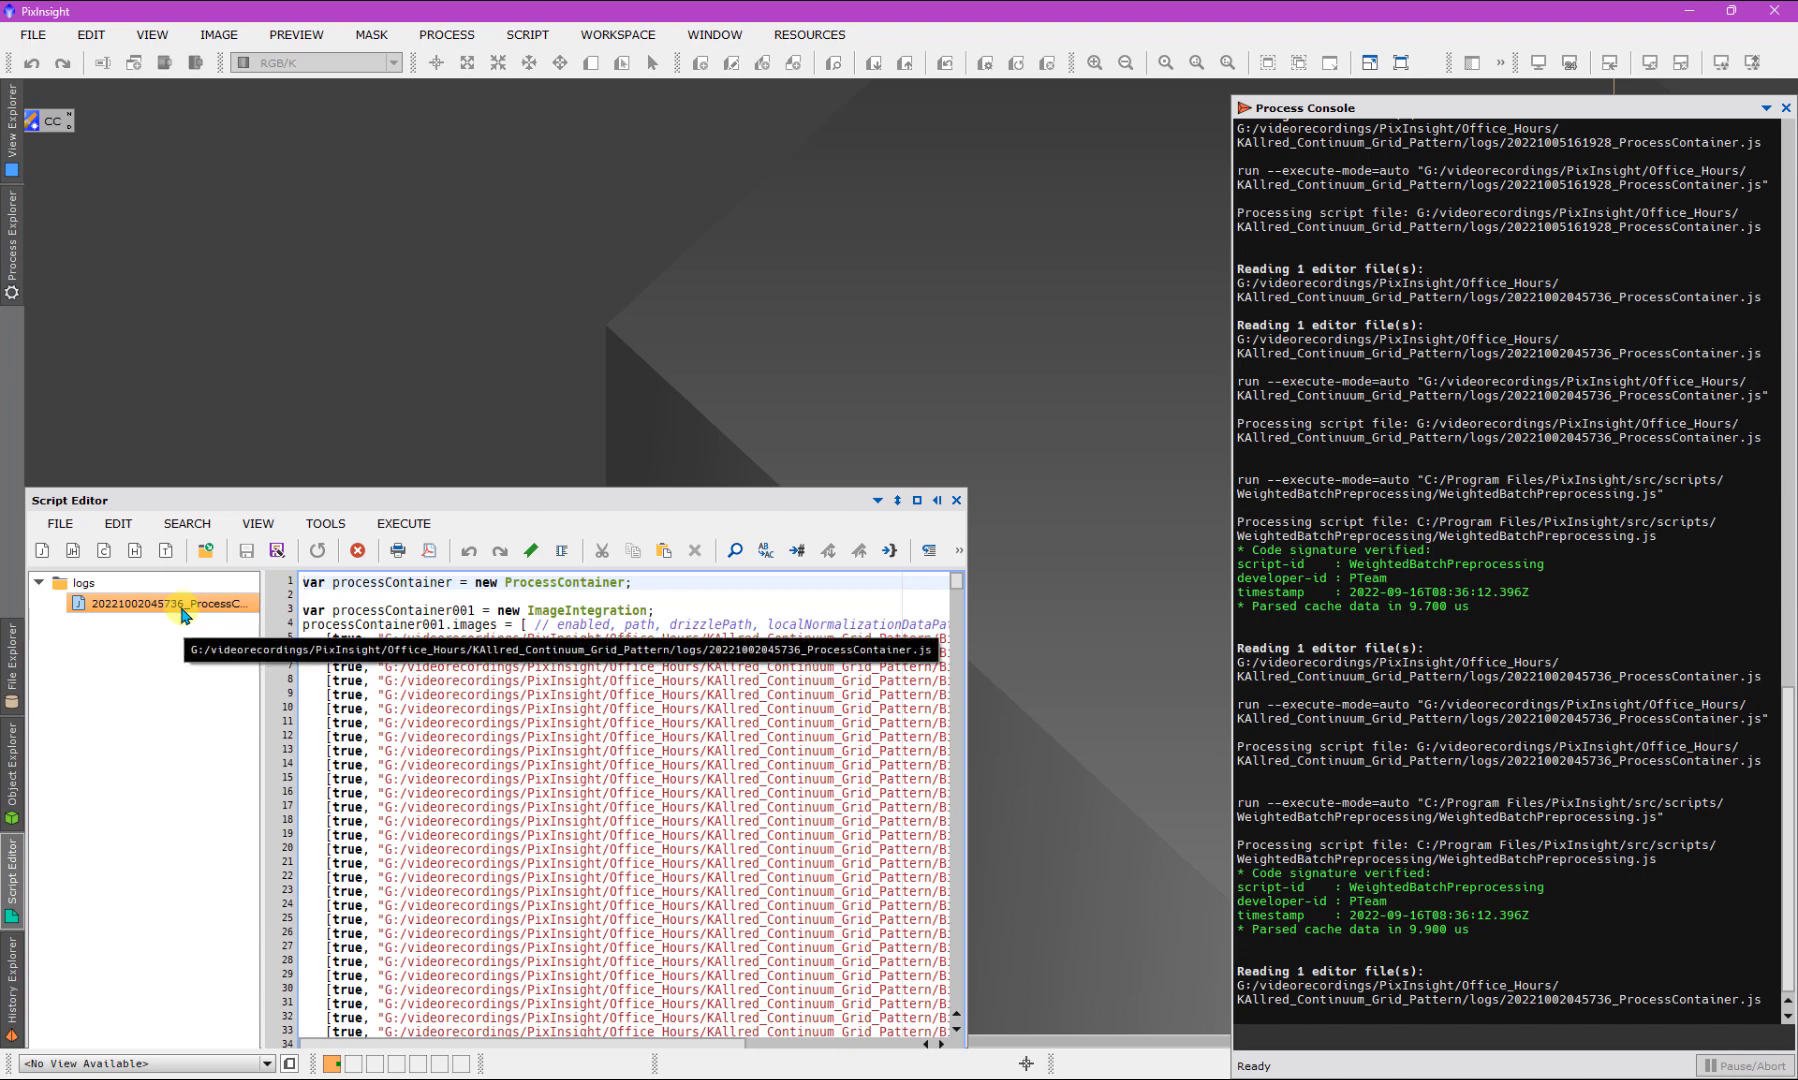
{"action": "left_click", "coordinate": [402, 530]}
{"action": "left_click", "coordinate": [453, 557]}
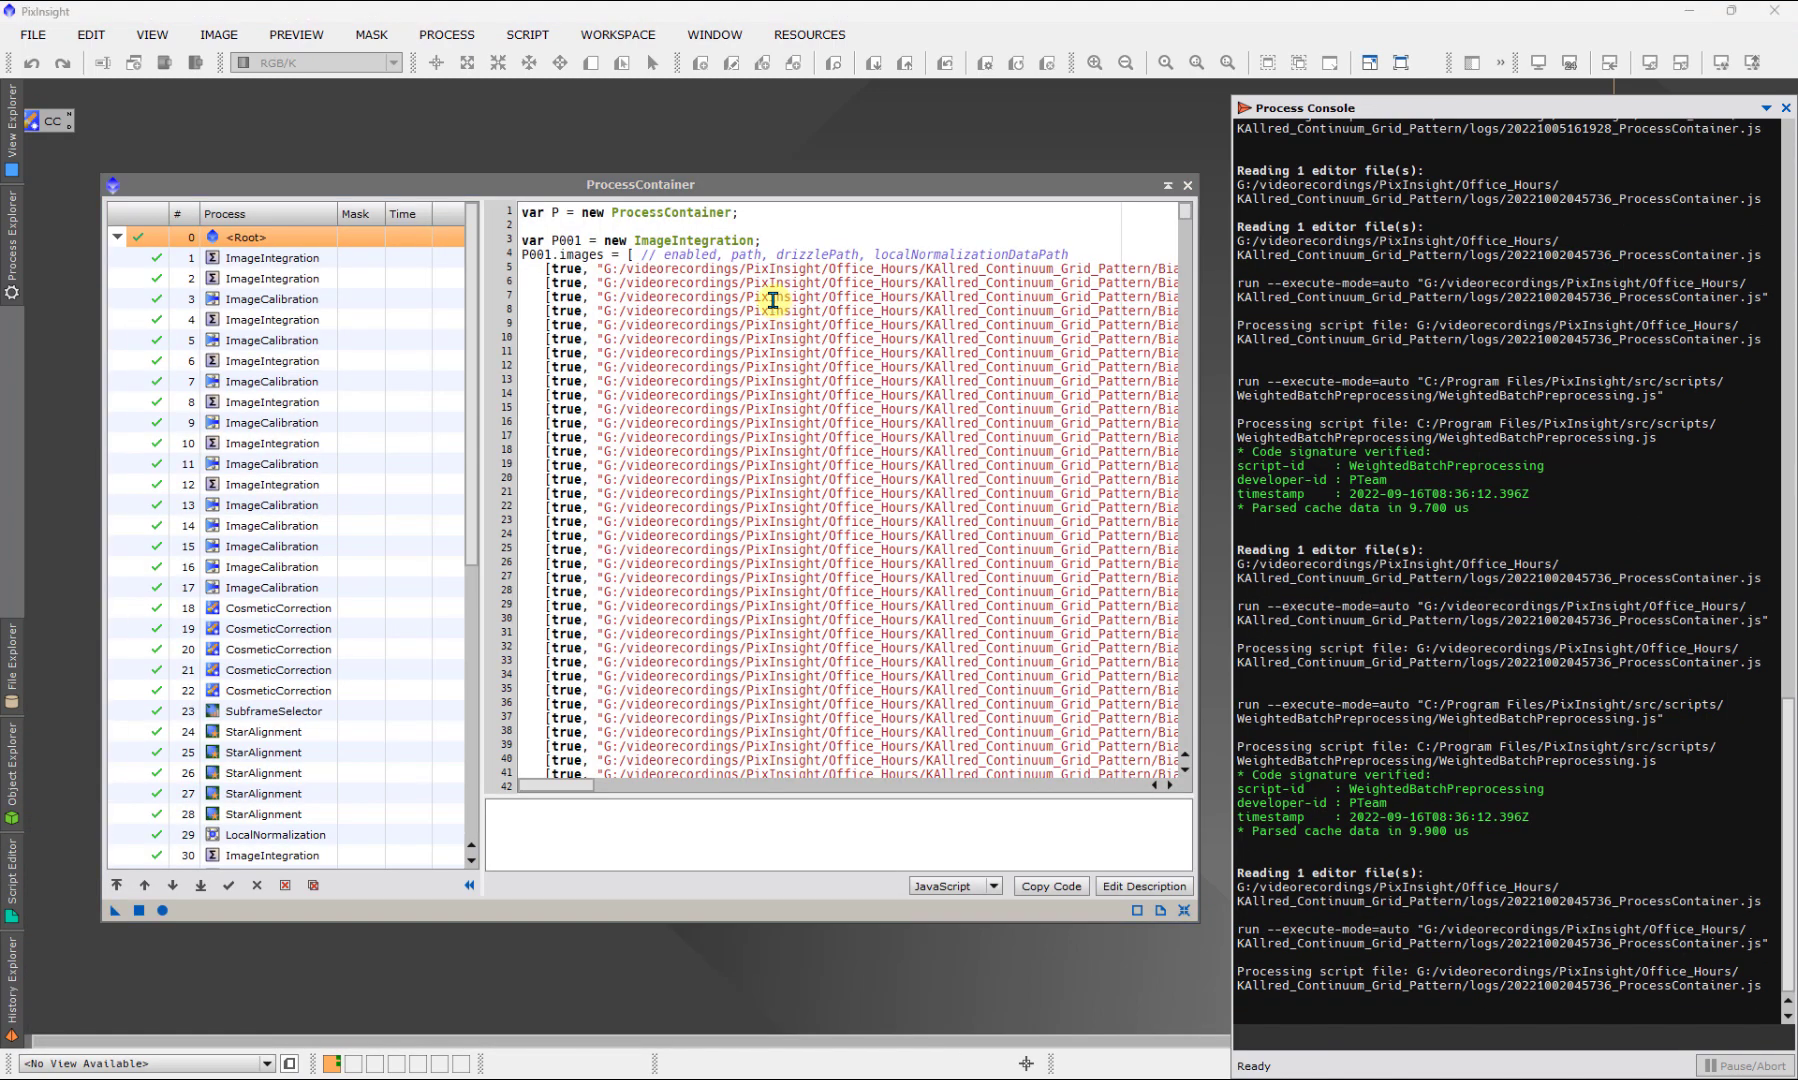
Move the ProcessContainer, glance at process 1's ImageIntegration settings, then view processes 3 and 4's code
{"action": "left_click_drag", "start_coordinate": [378, 195], "coordinate": [355, 159]}
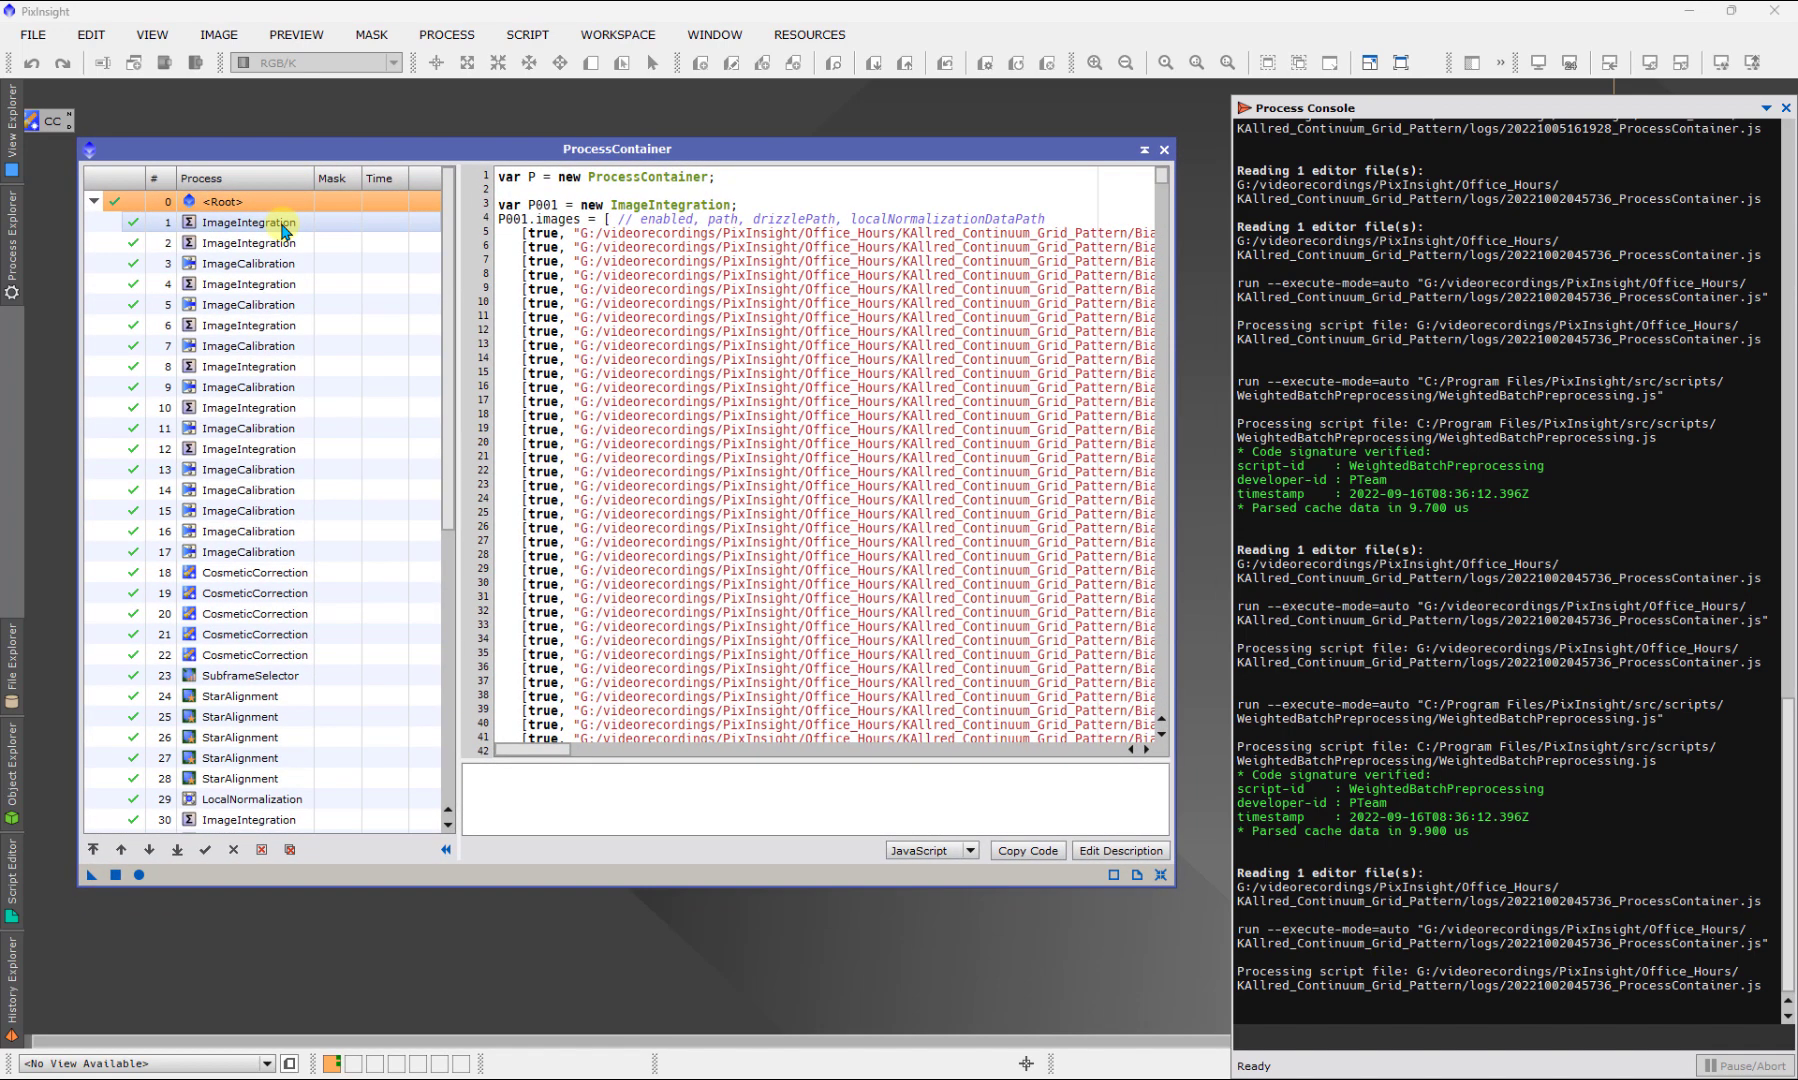
{"action": "double_click", "coordinate": [283, 231]}
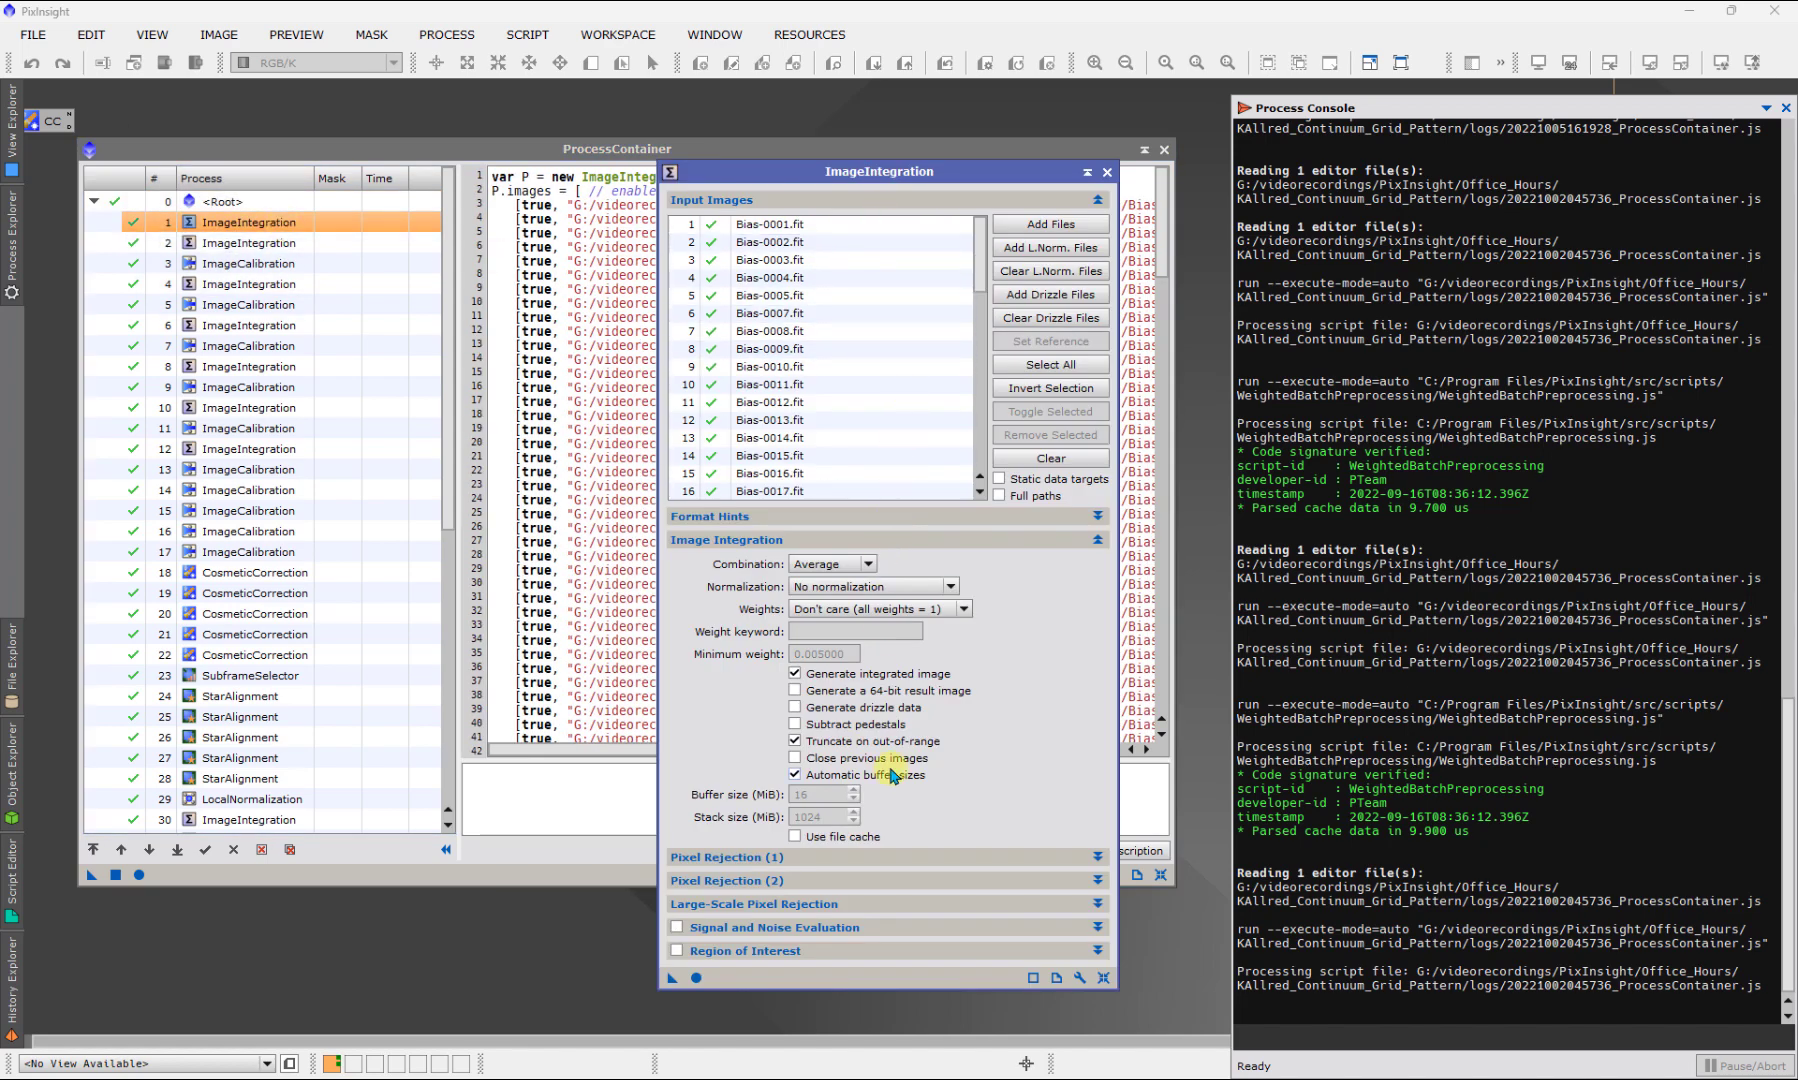
{"action": "left_click", "coordinate": [1107, 172]}
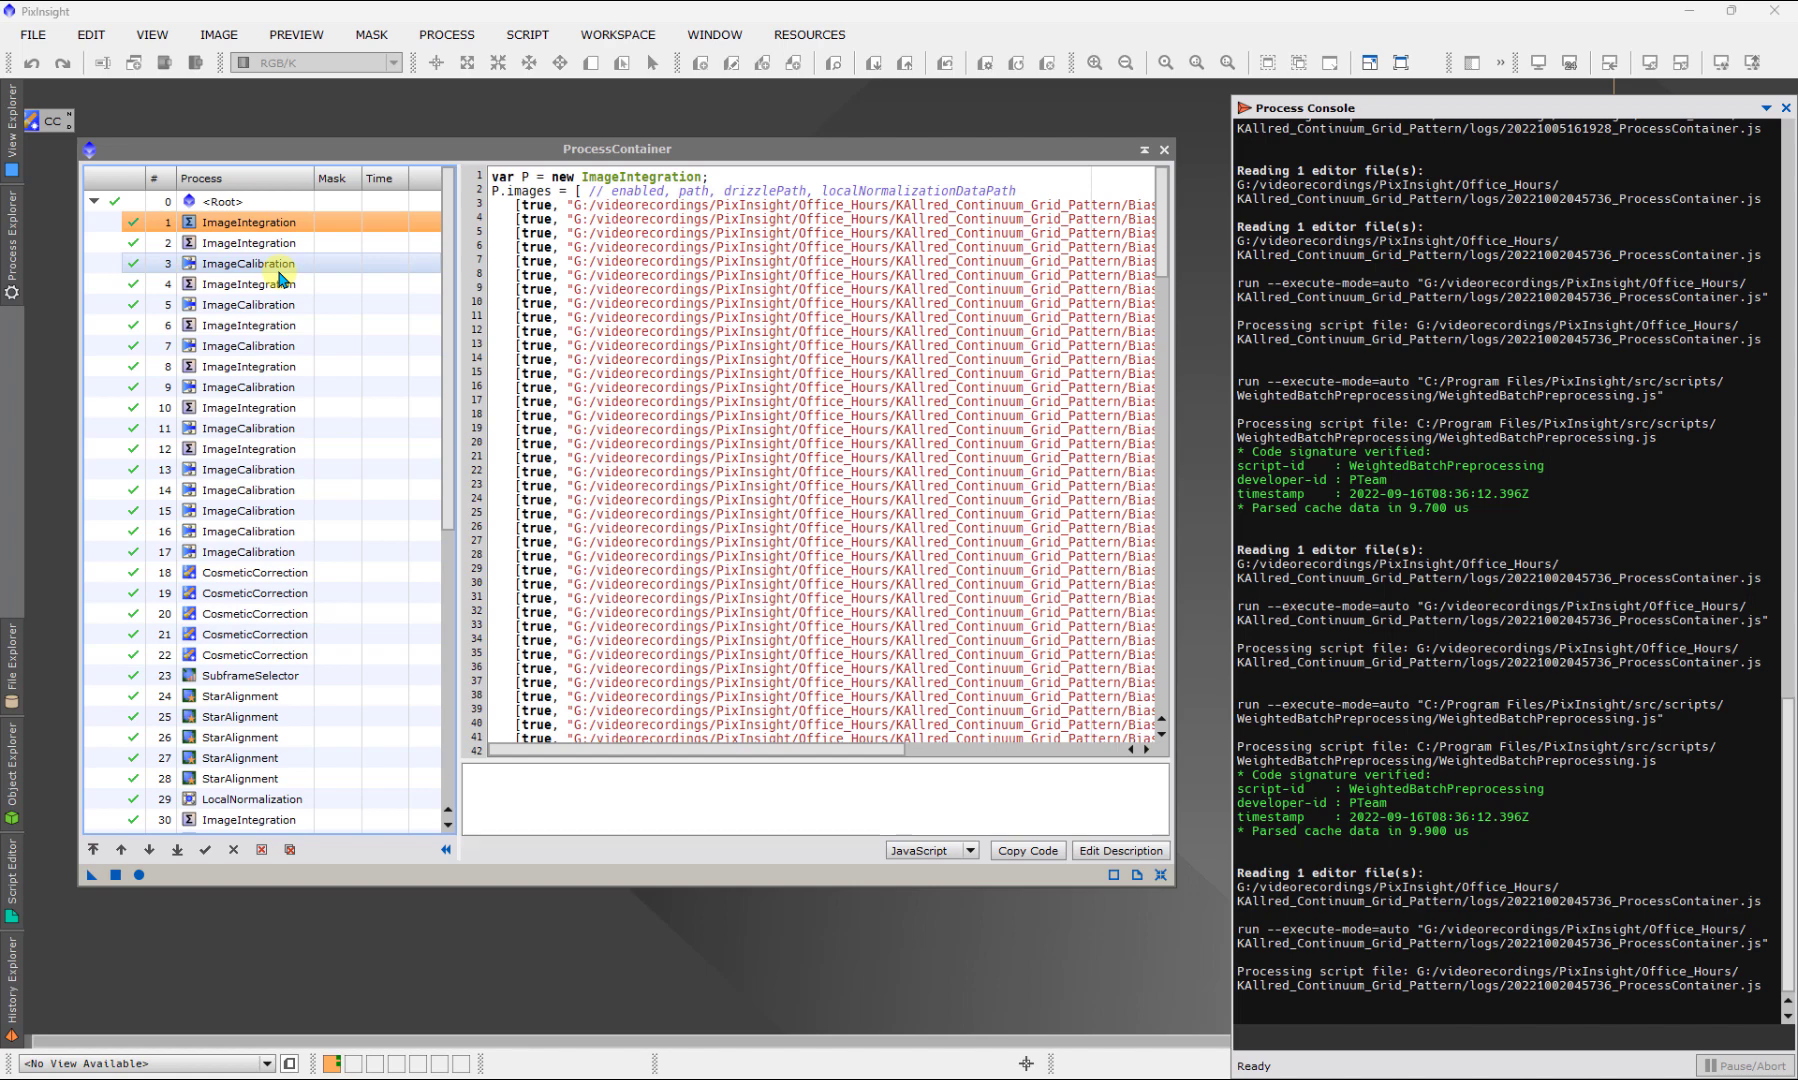
{"action": "left_click", "coordinate": [282, 265]}
{"action": "left_click", "coordinate": [290, 285]}
View process 13's ImageCalibration code, then scroll down to process 19's CosmeticCorrection with _cc postfix
{"action": "left_click", "coordinate": [297, 470]}
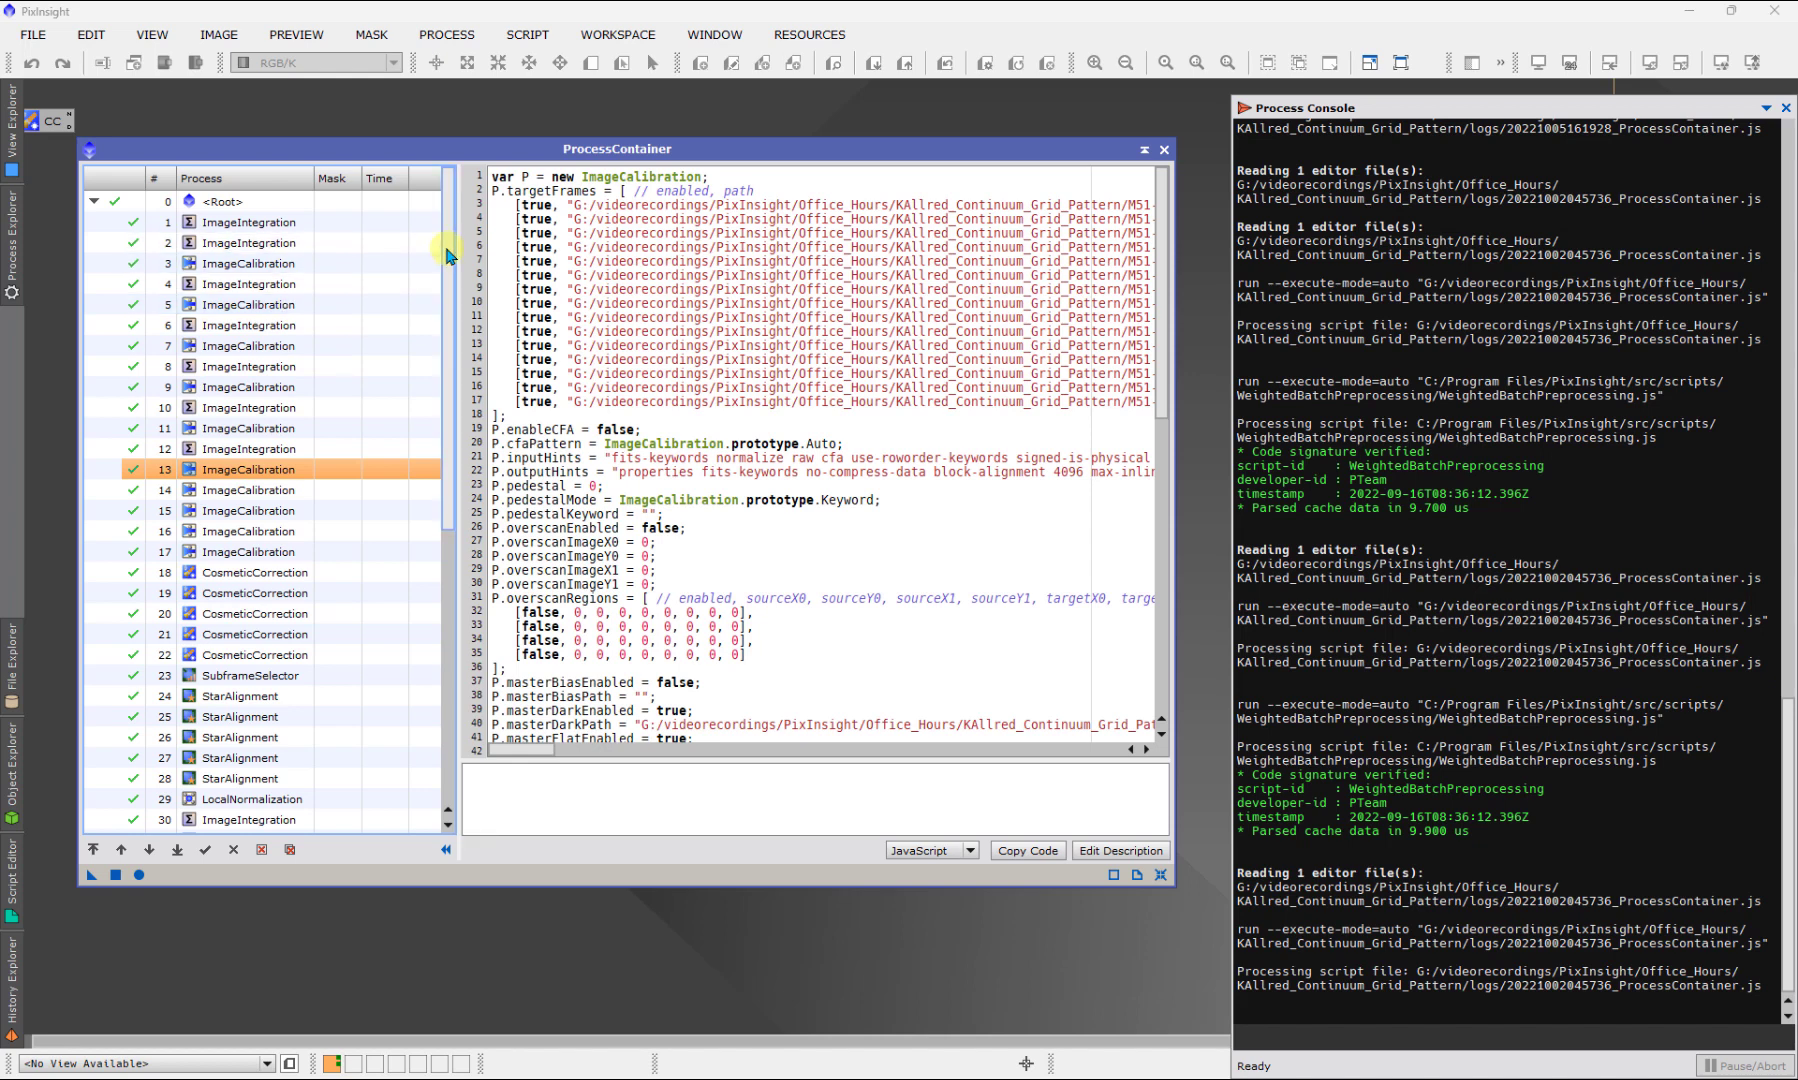
{"action": "left_click_drag", "start_coordinate": [449, 233], "coordinate": [407, 308]}
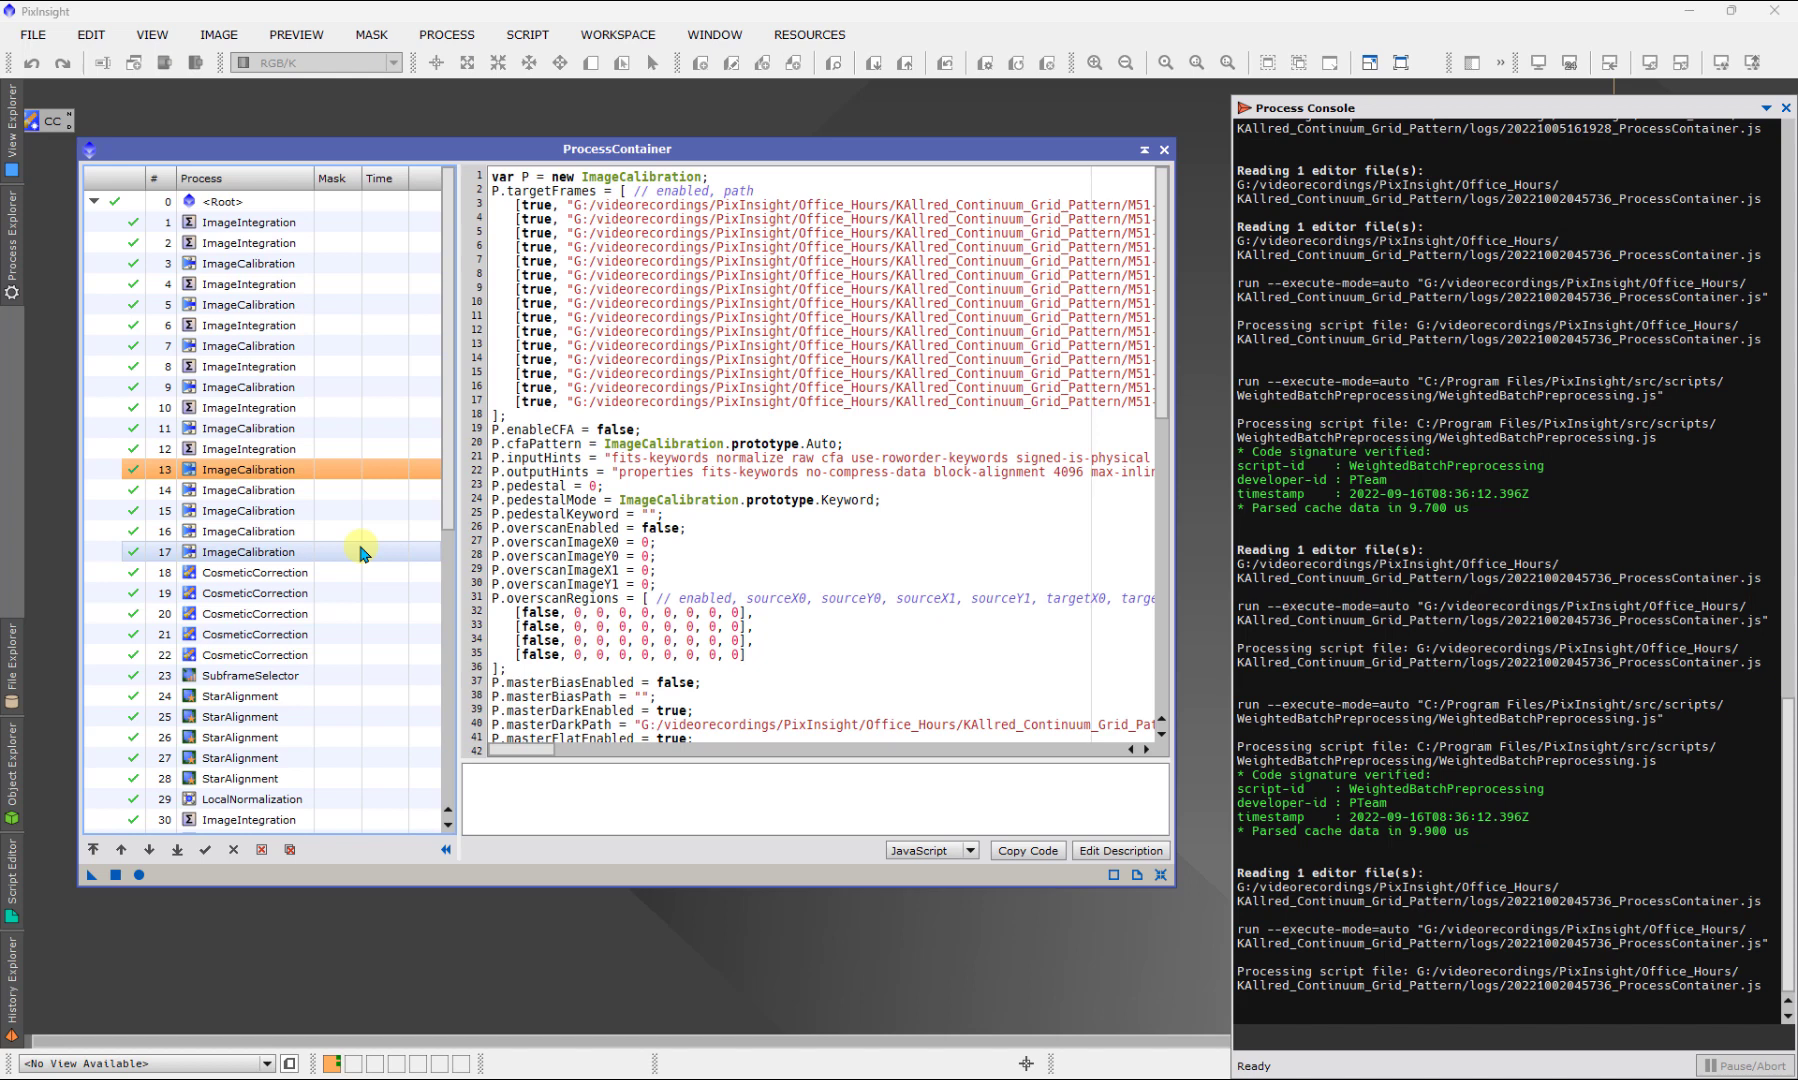
{"action": "left_click_drag", "start_coordinate": [449, 385], "coordinate": [476, 466]}
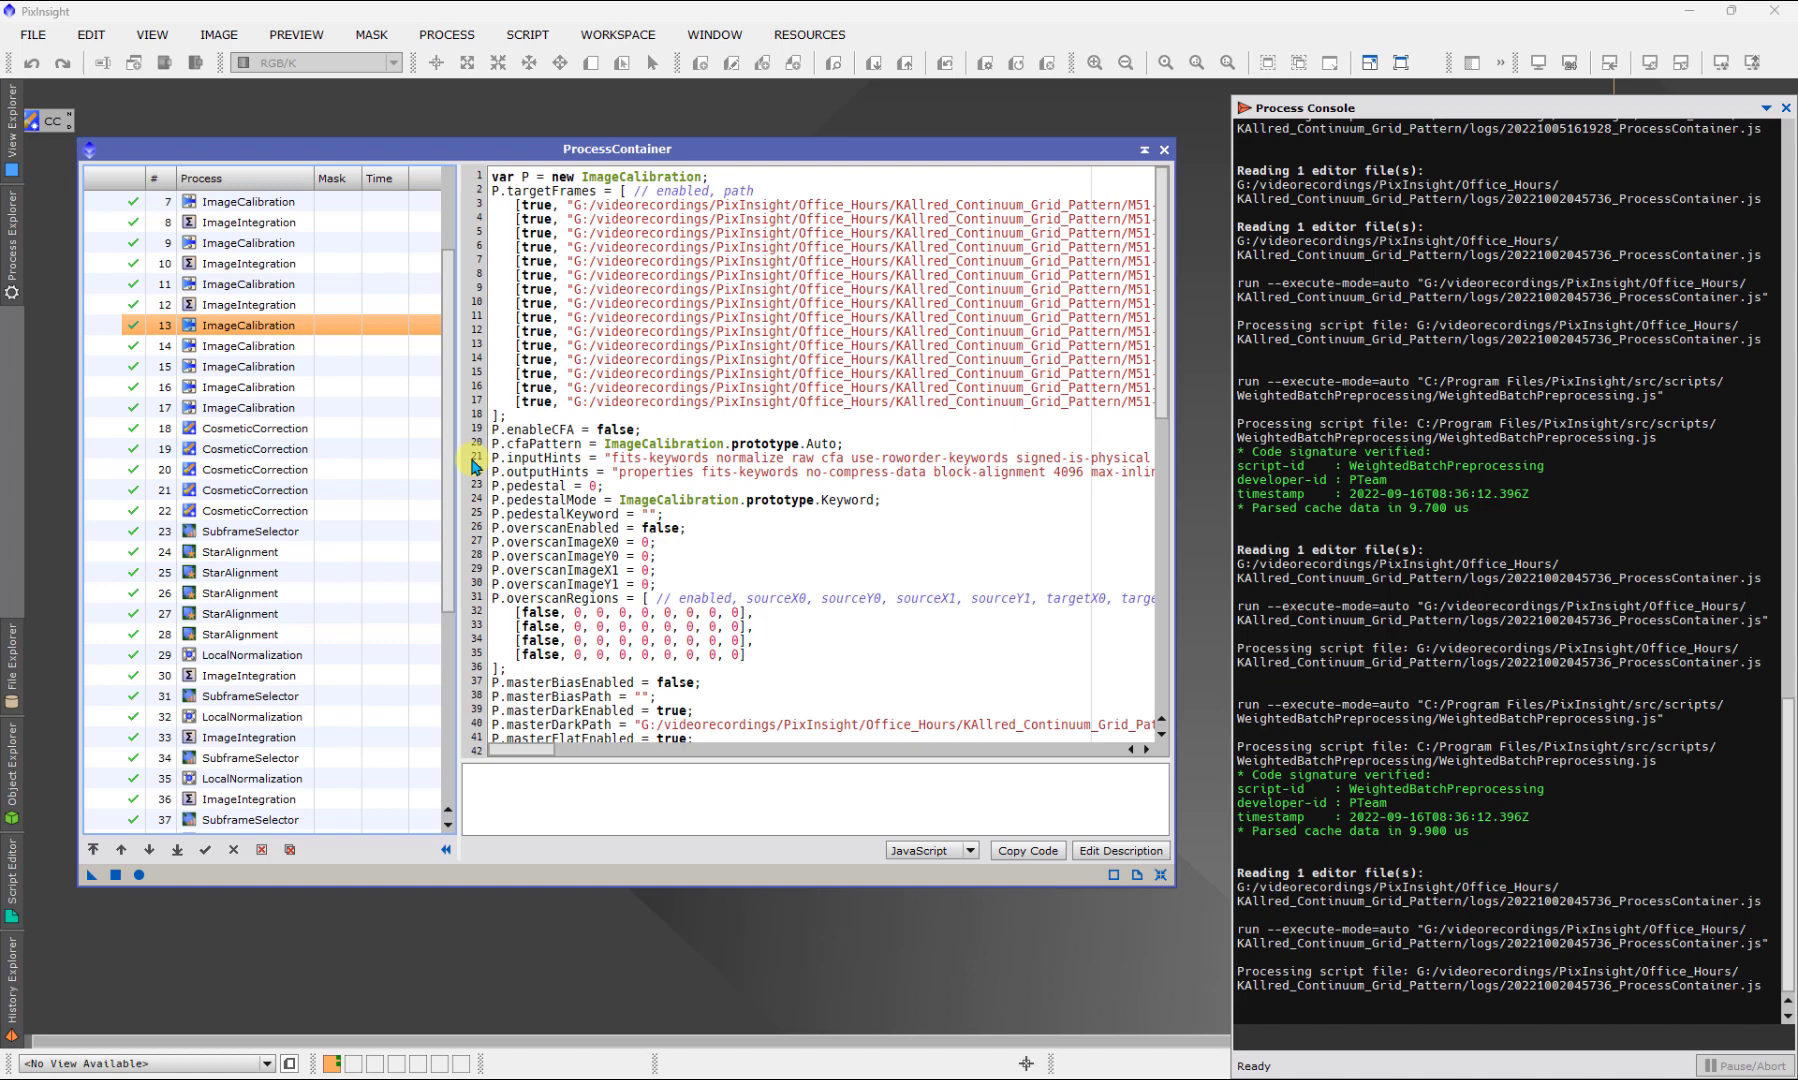
{"action": "left_click", "coordinate": [348, 449]}
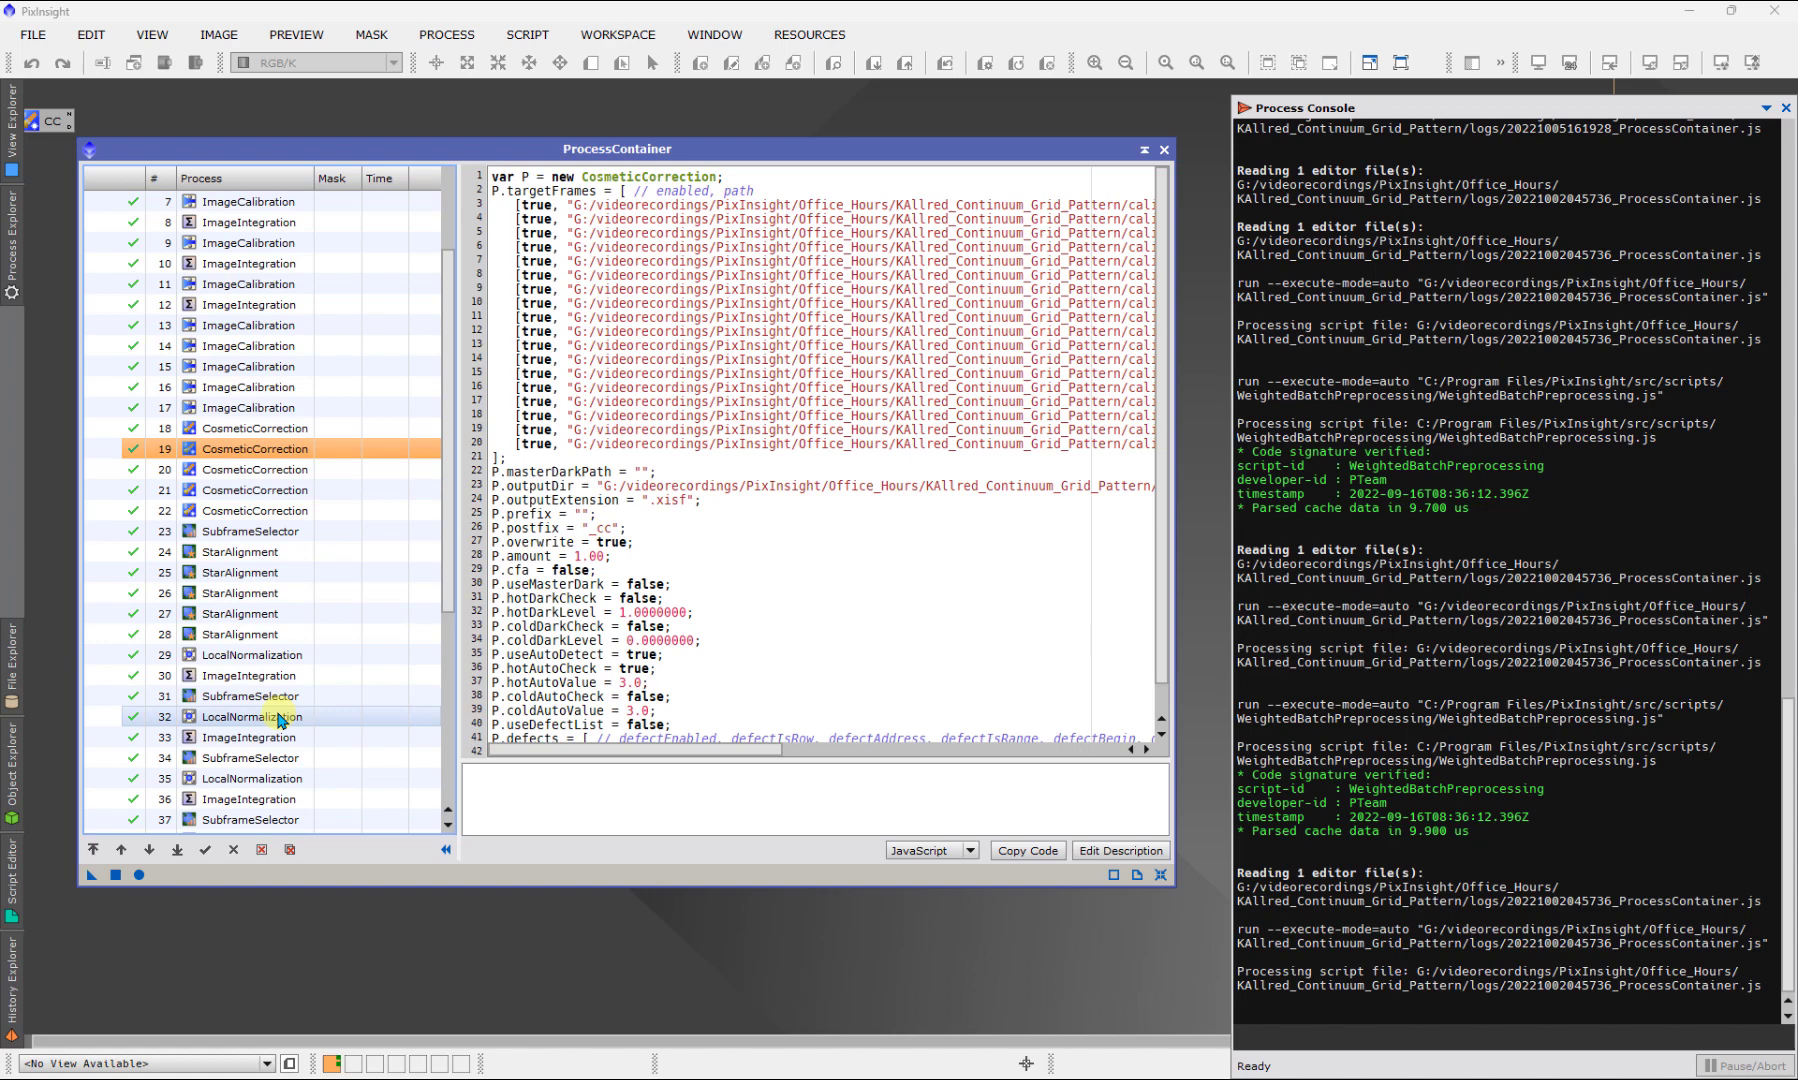
Check process 23's SubframeSelector code, then open process 1's ImageIntegration with Bias inputs and 0.005000 minimum weight
{"action": "left_click", "coordinate": [284, 531]}
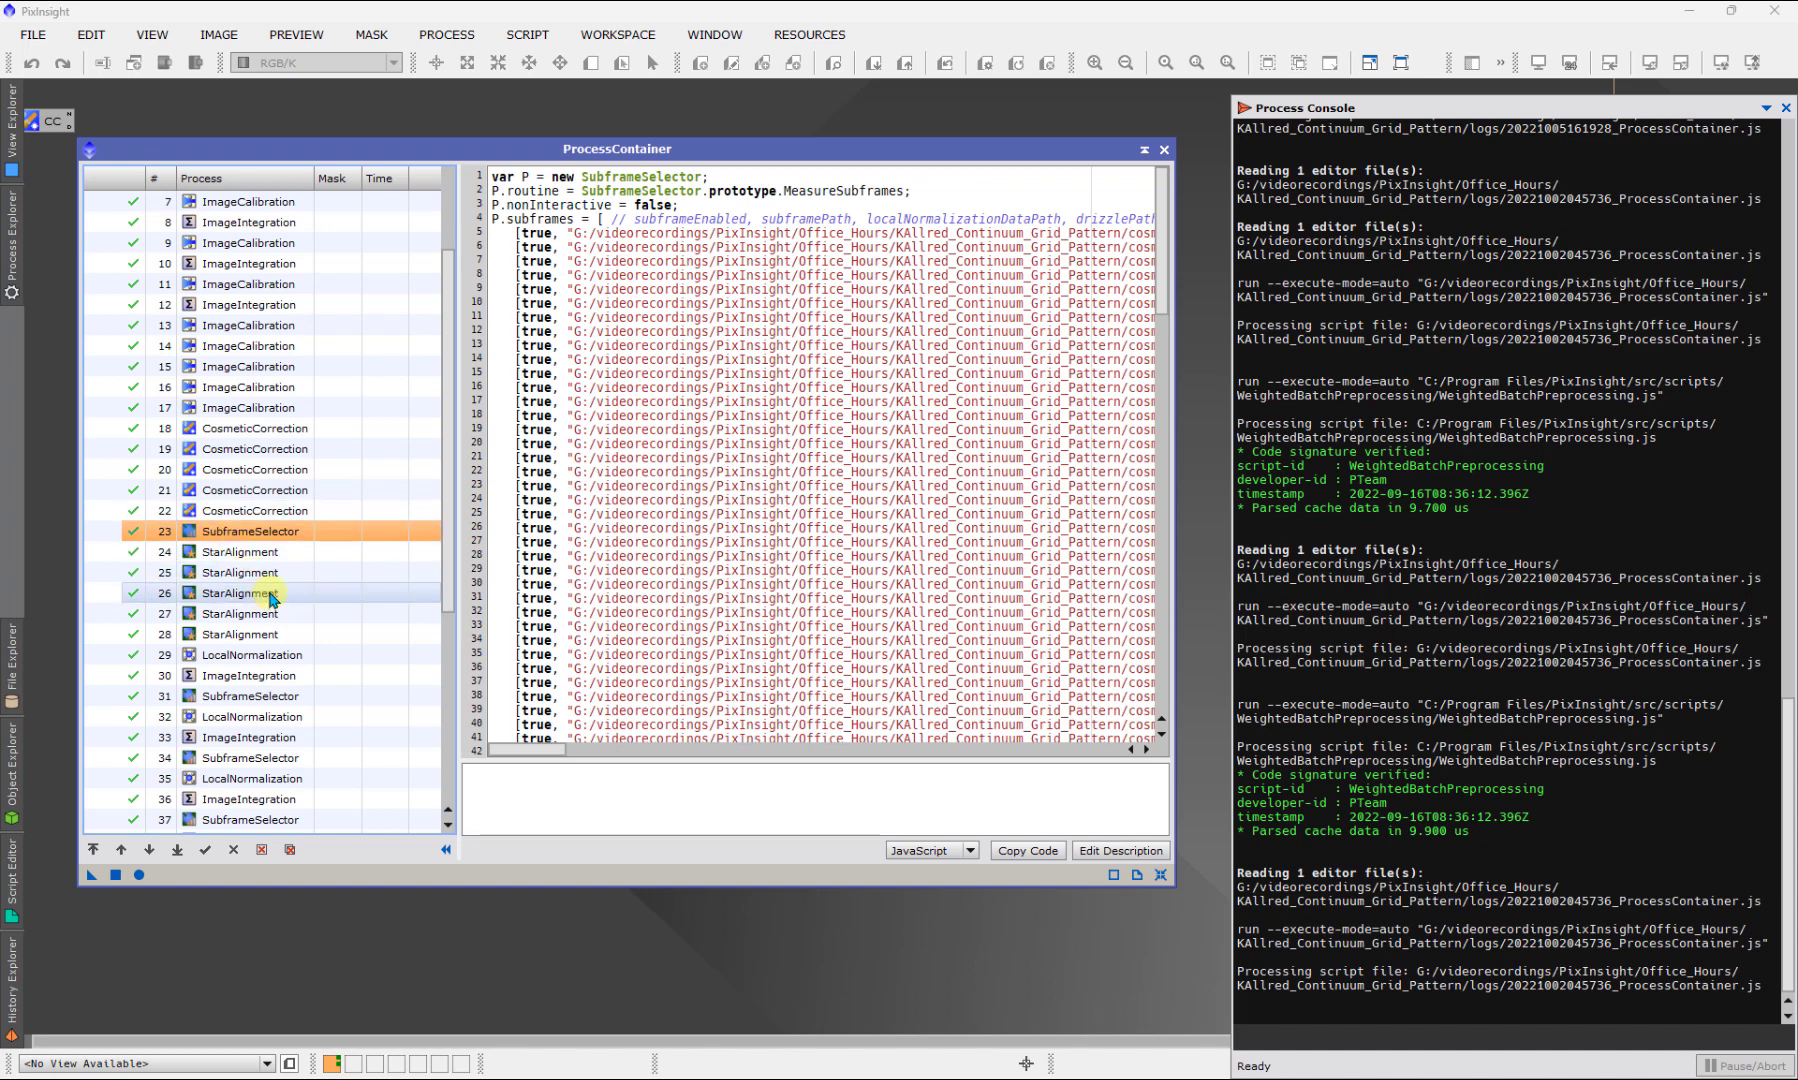
{"action": "scroll", "coordinate": [262, 540], "scroll_direction": "up", "scroll_amount": 3}
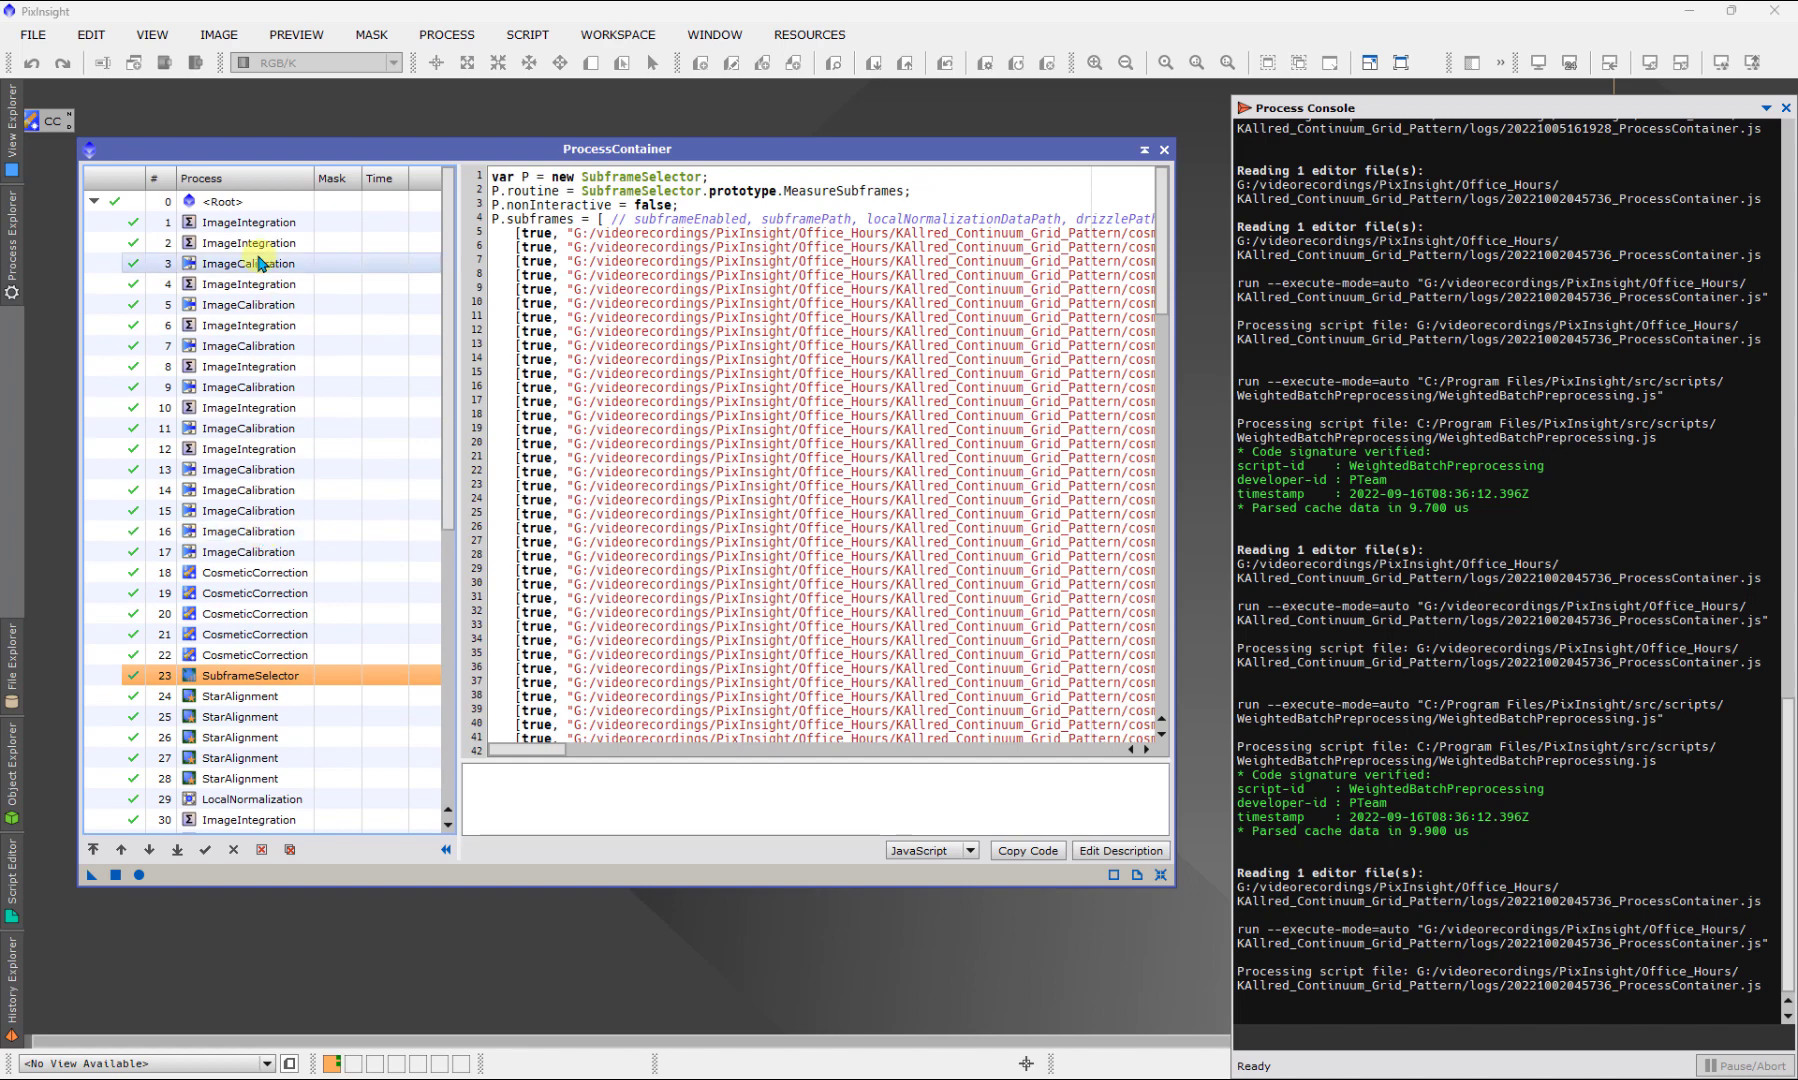
{"action": "left_click", "coordinate": [262, 222]}
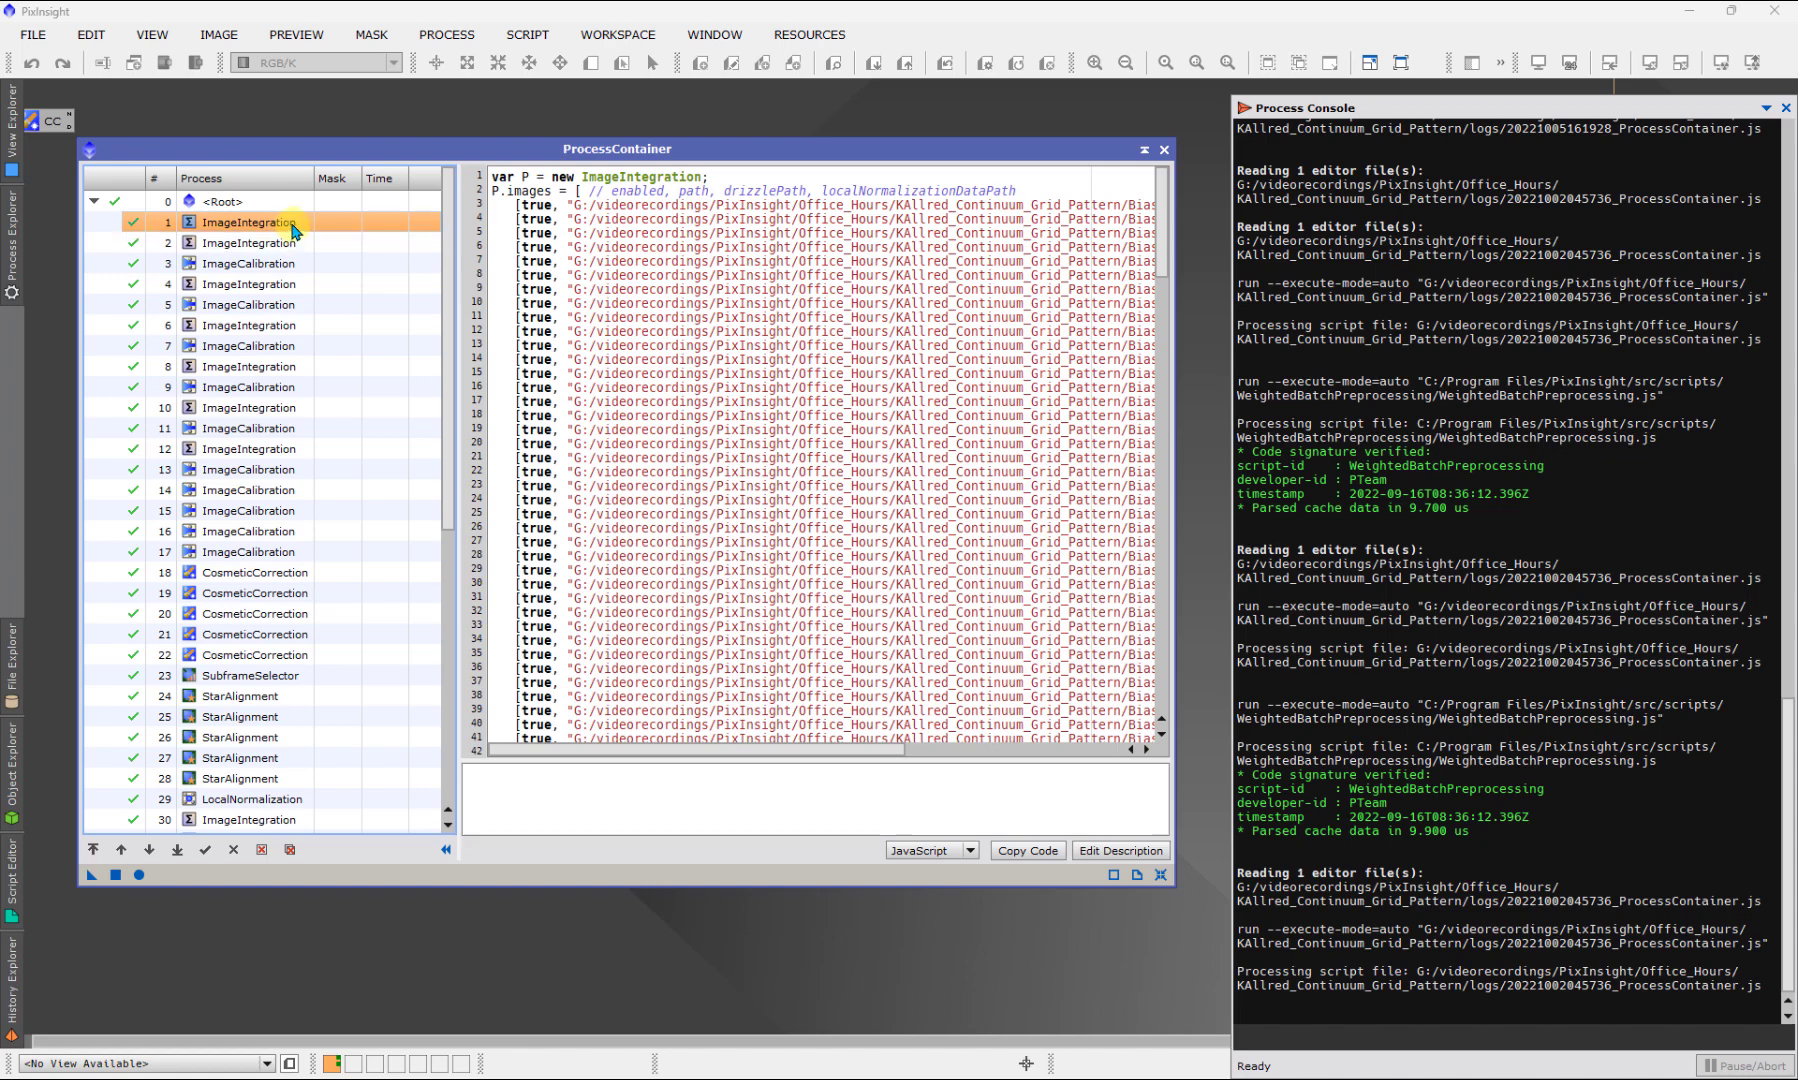
{"action": "double_click", "coordinate": [293, 226]}
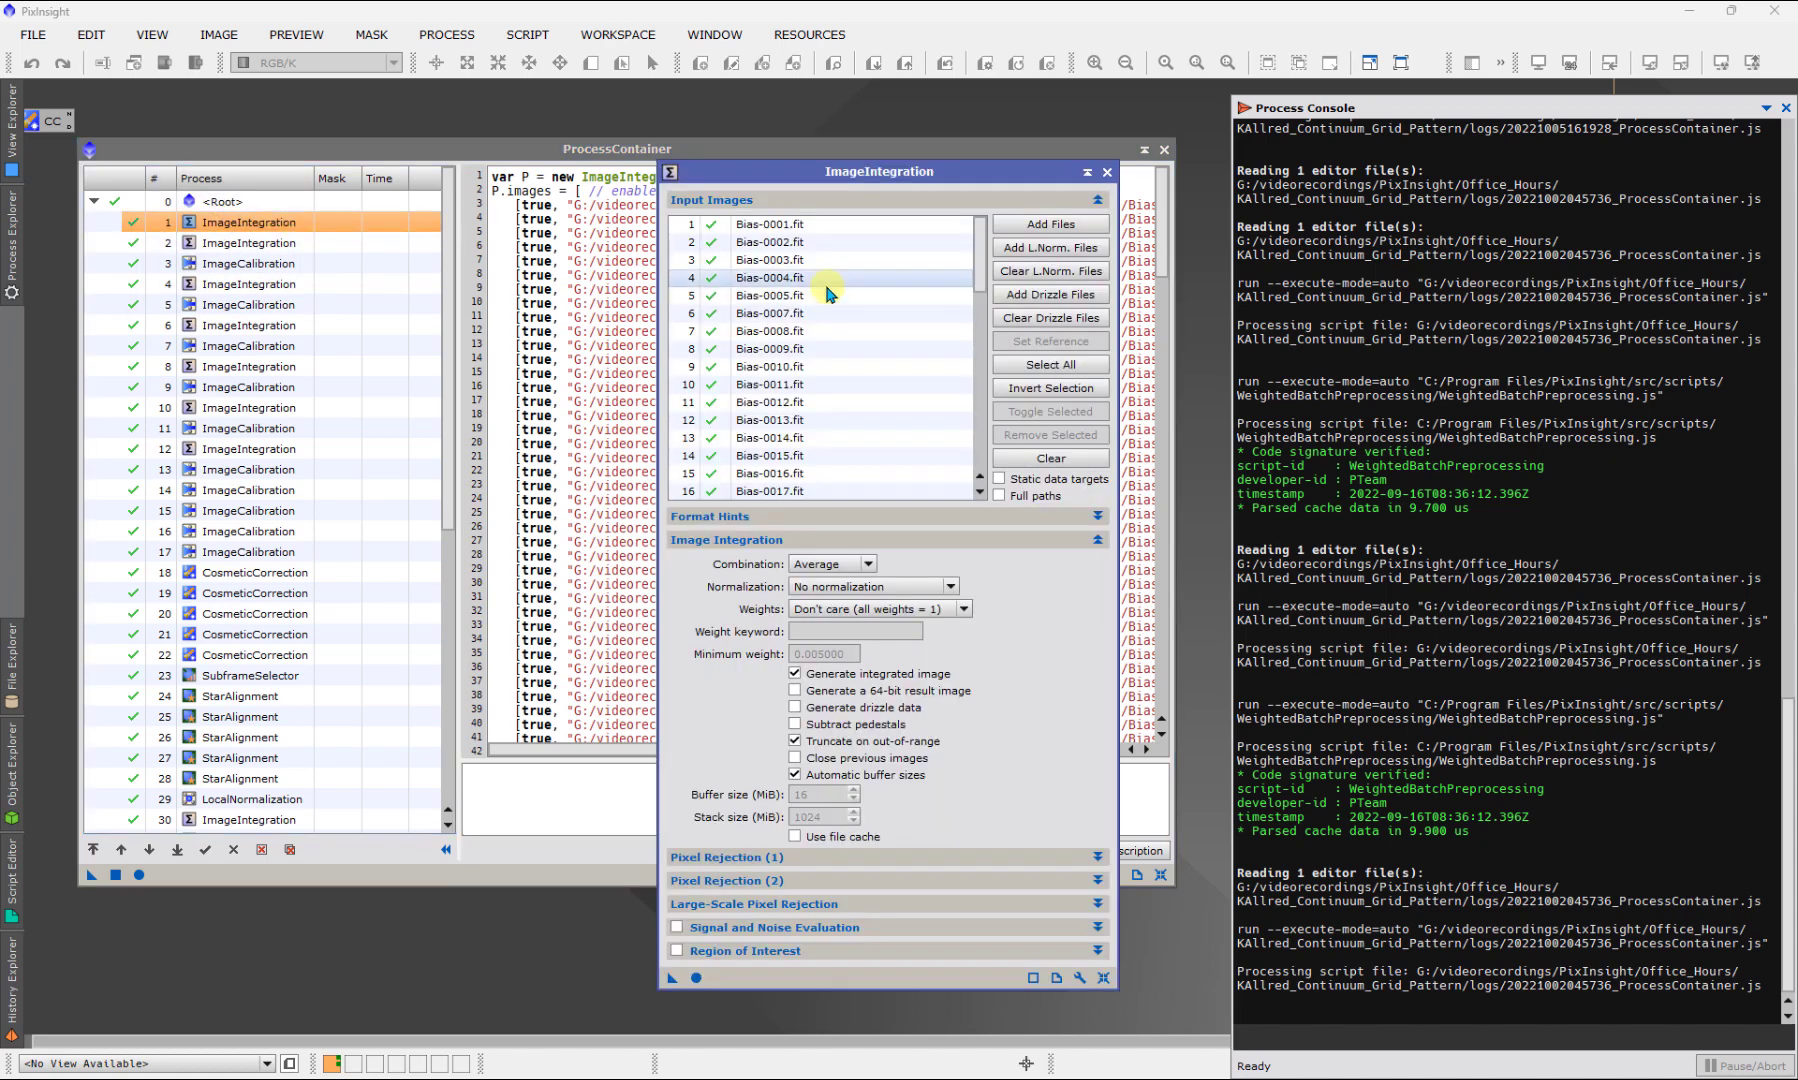
Close the bias integration settings and briefly inspect the dark-frame integration settings
{"action": "left_click", "coordinate": [1105, 173]}
{"action": "double_click", "coordinate": [255, 243]}
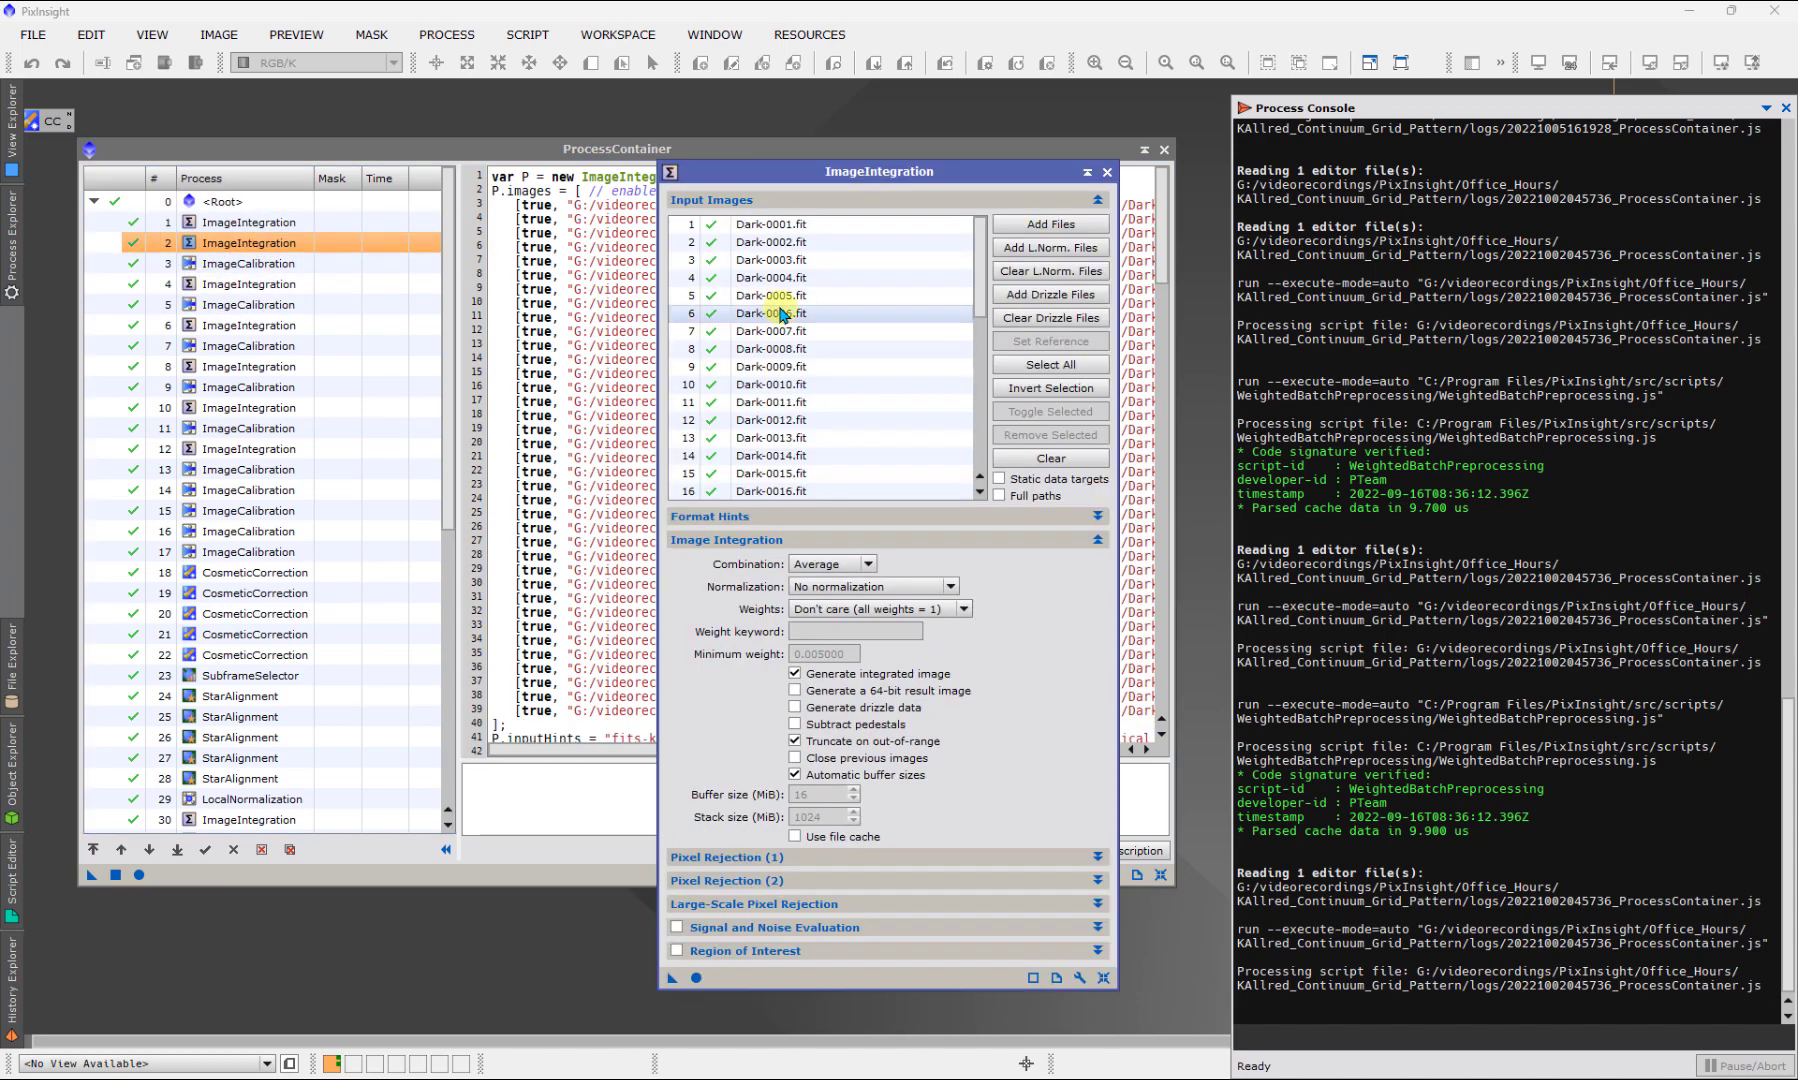
{"action": "left_click", "coordinate": [1105, 172]}
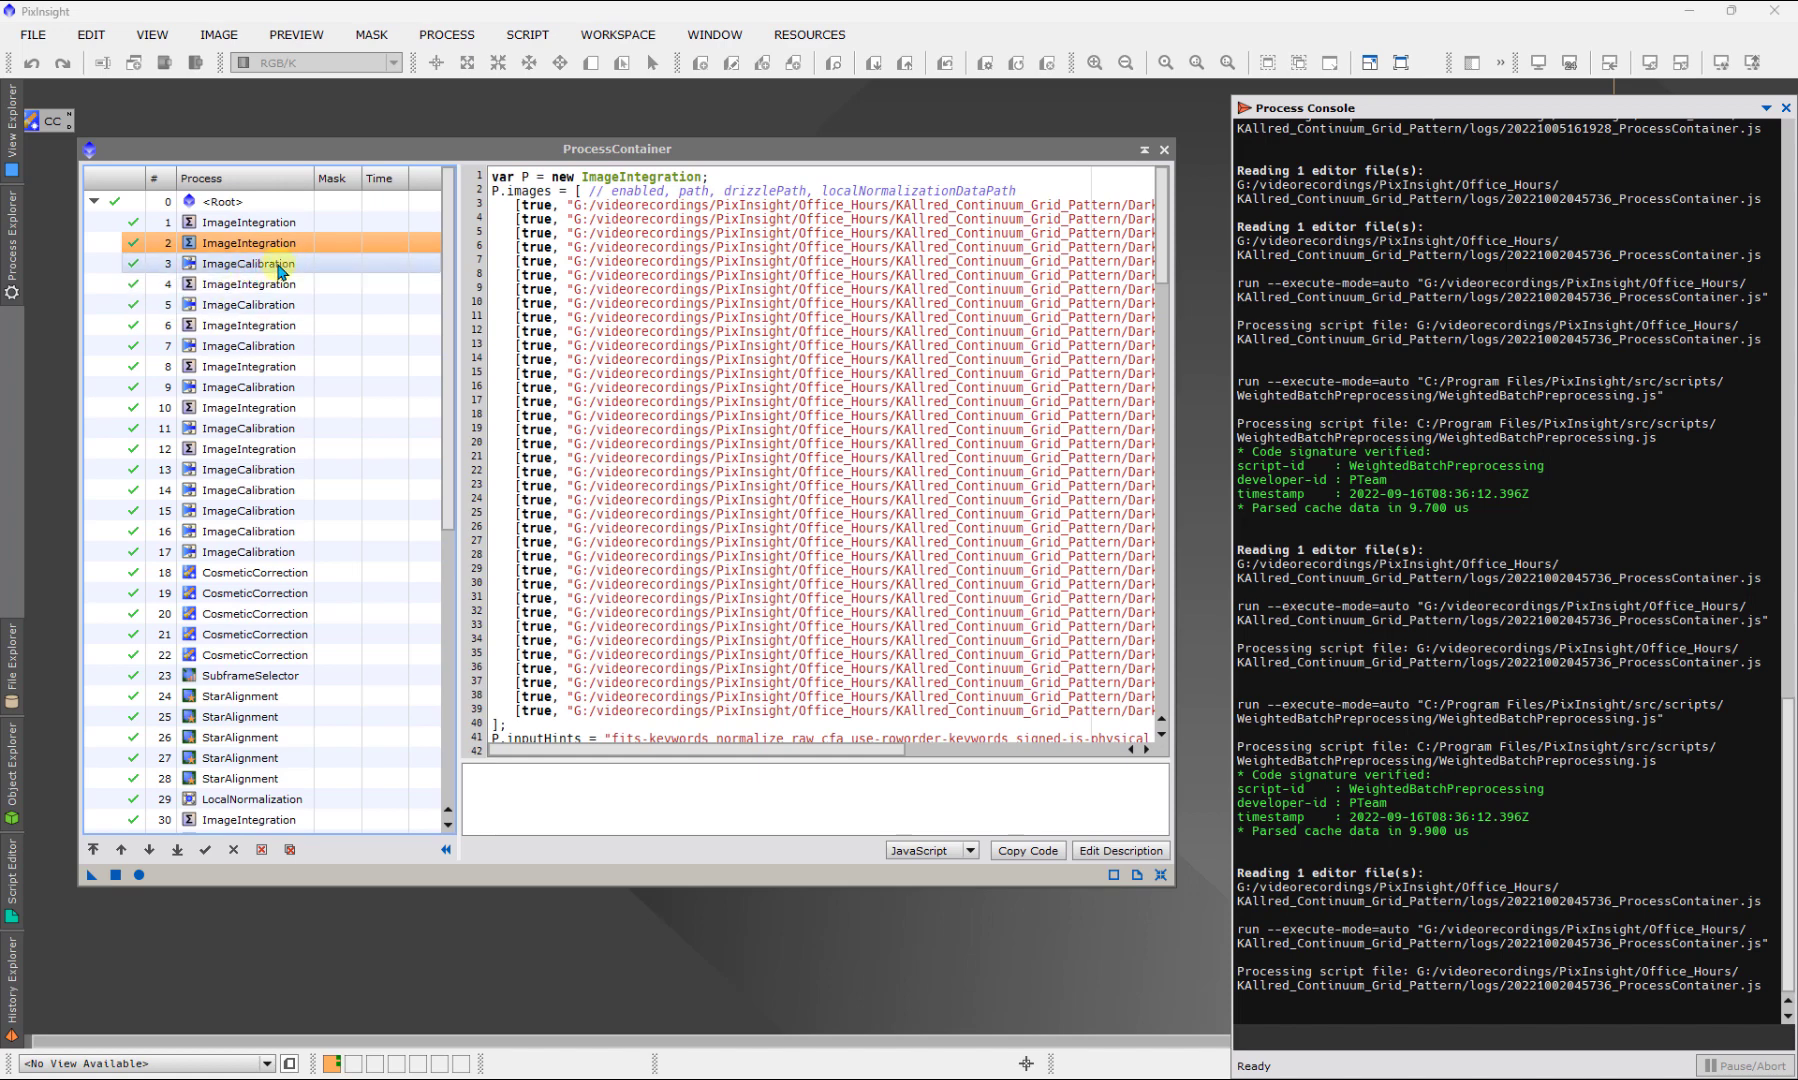
Inspect the flat calibration step's output folder filter and master bias file, then close it
{"action": "double_click", "coordinate": [281, 268]}
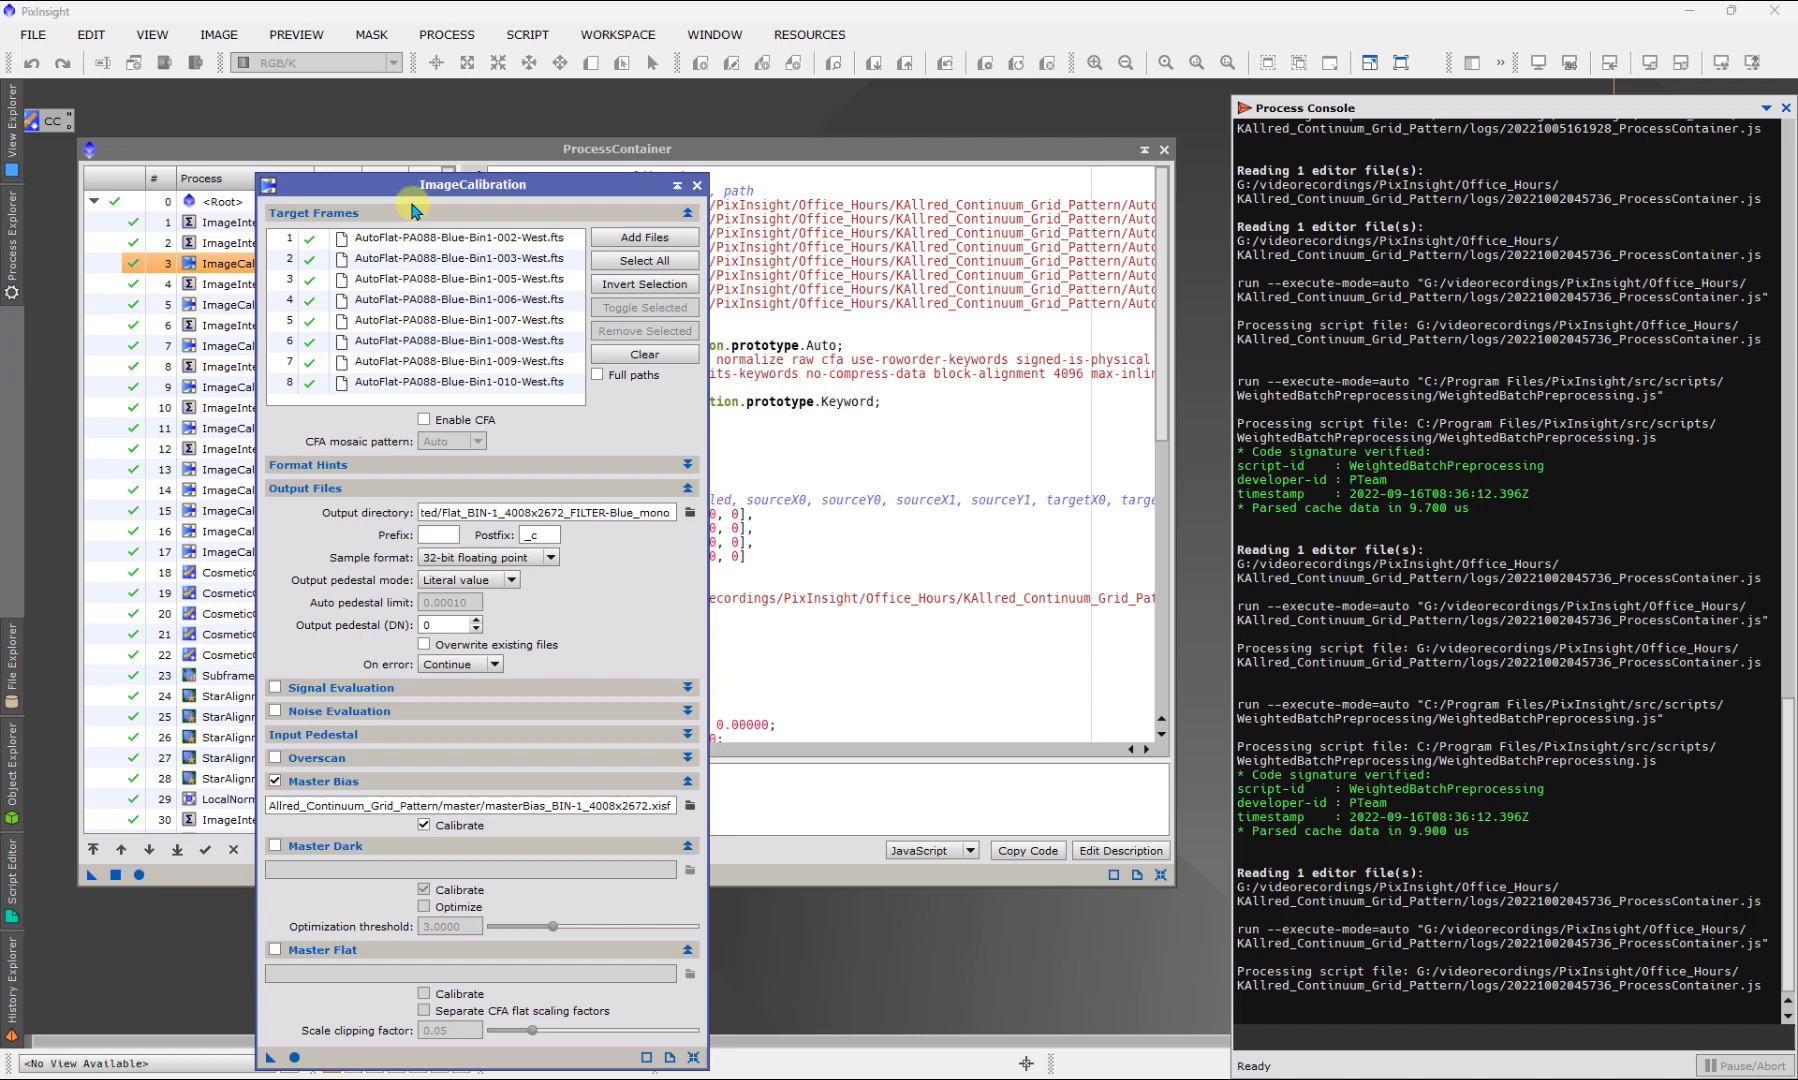
{"action": "left_click_drag", "start_coordinate": [413, 186], "coordinate": [747, 187]}
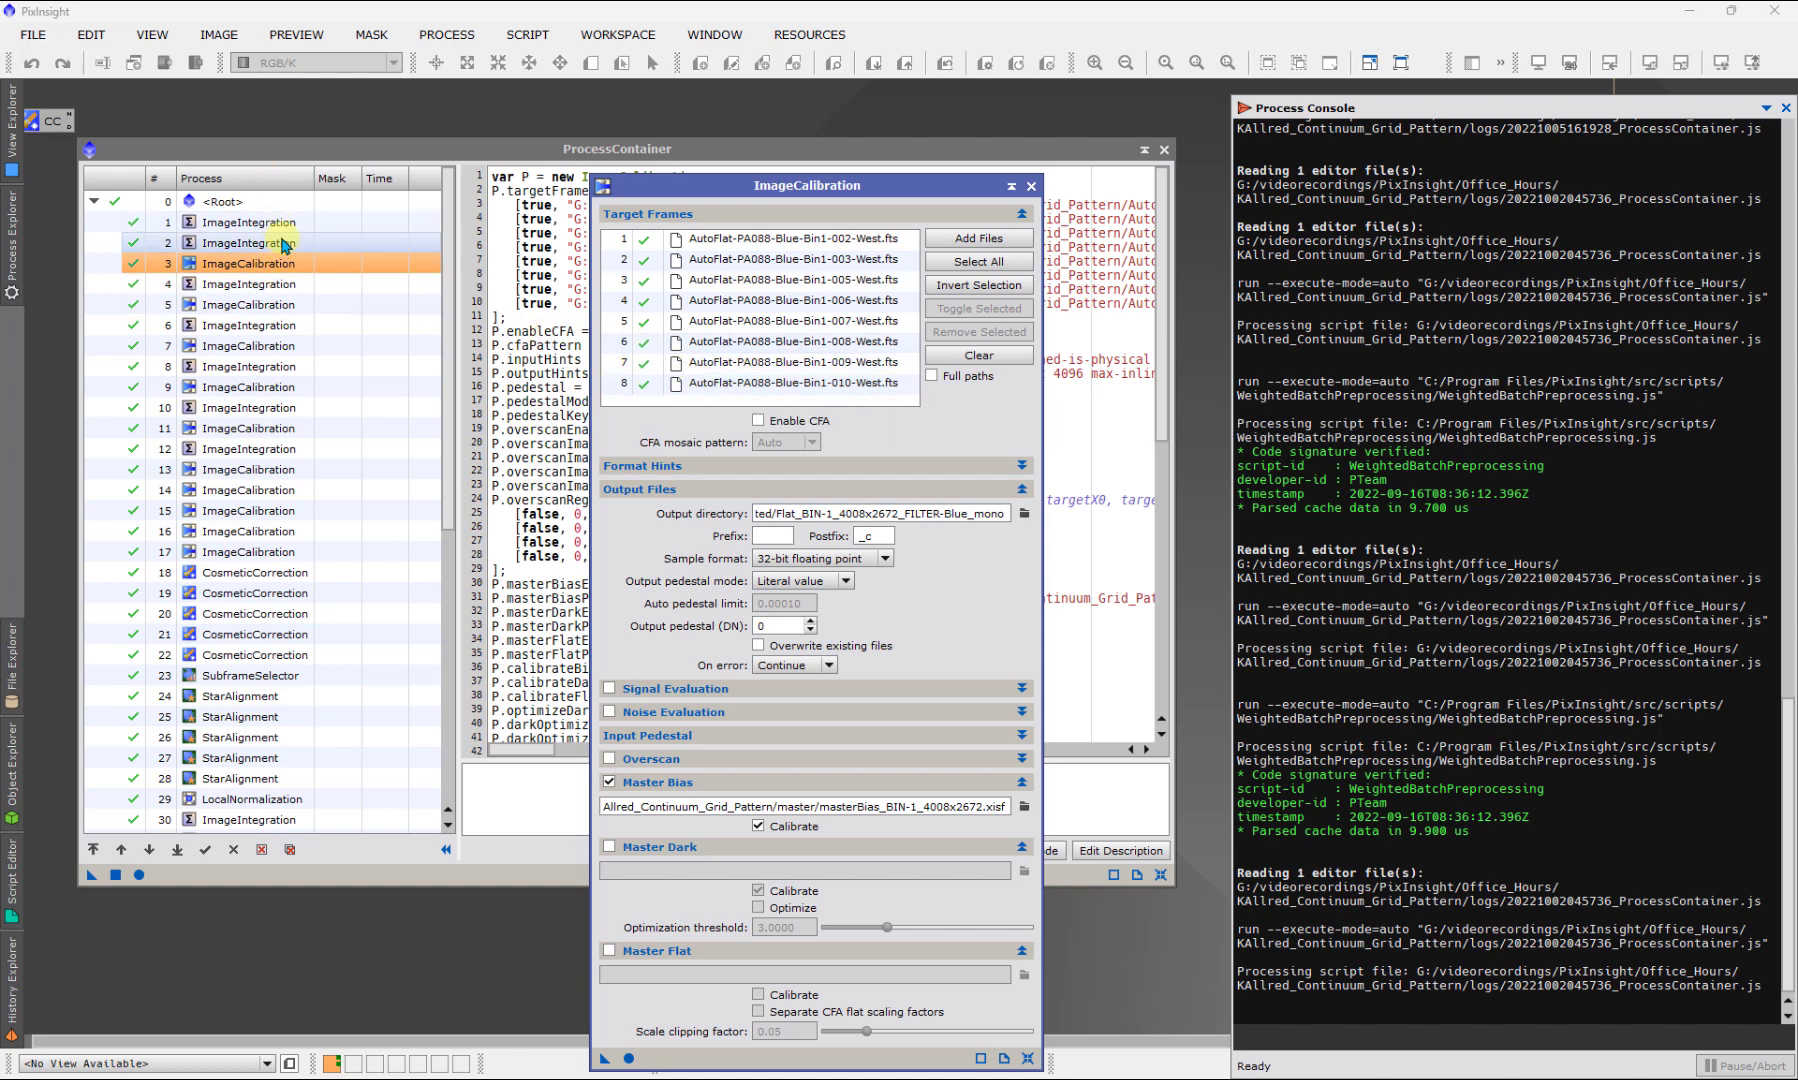
{"action": "left_click", "coordinate": [1032, 187]}
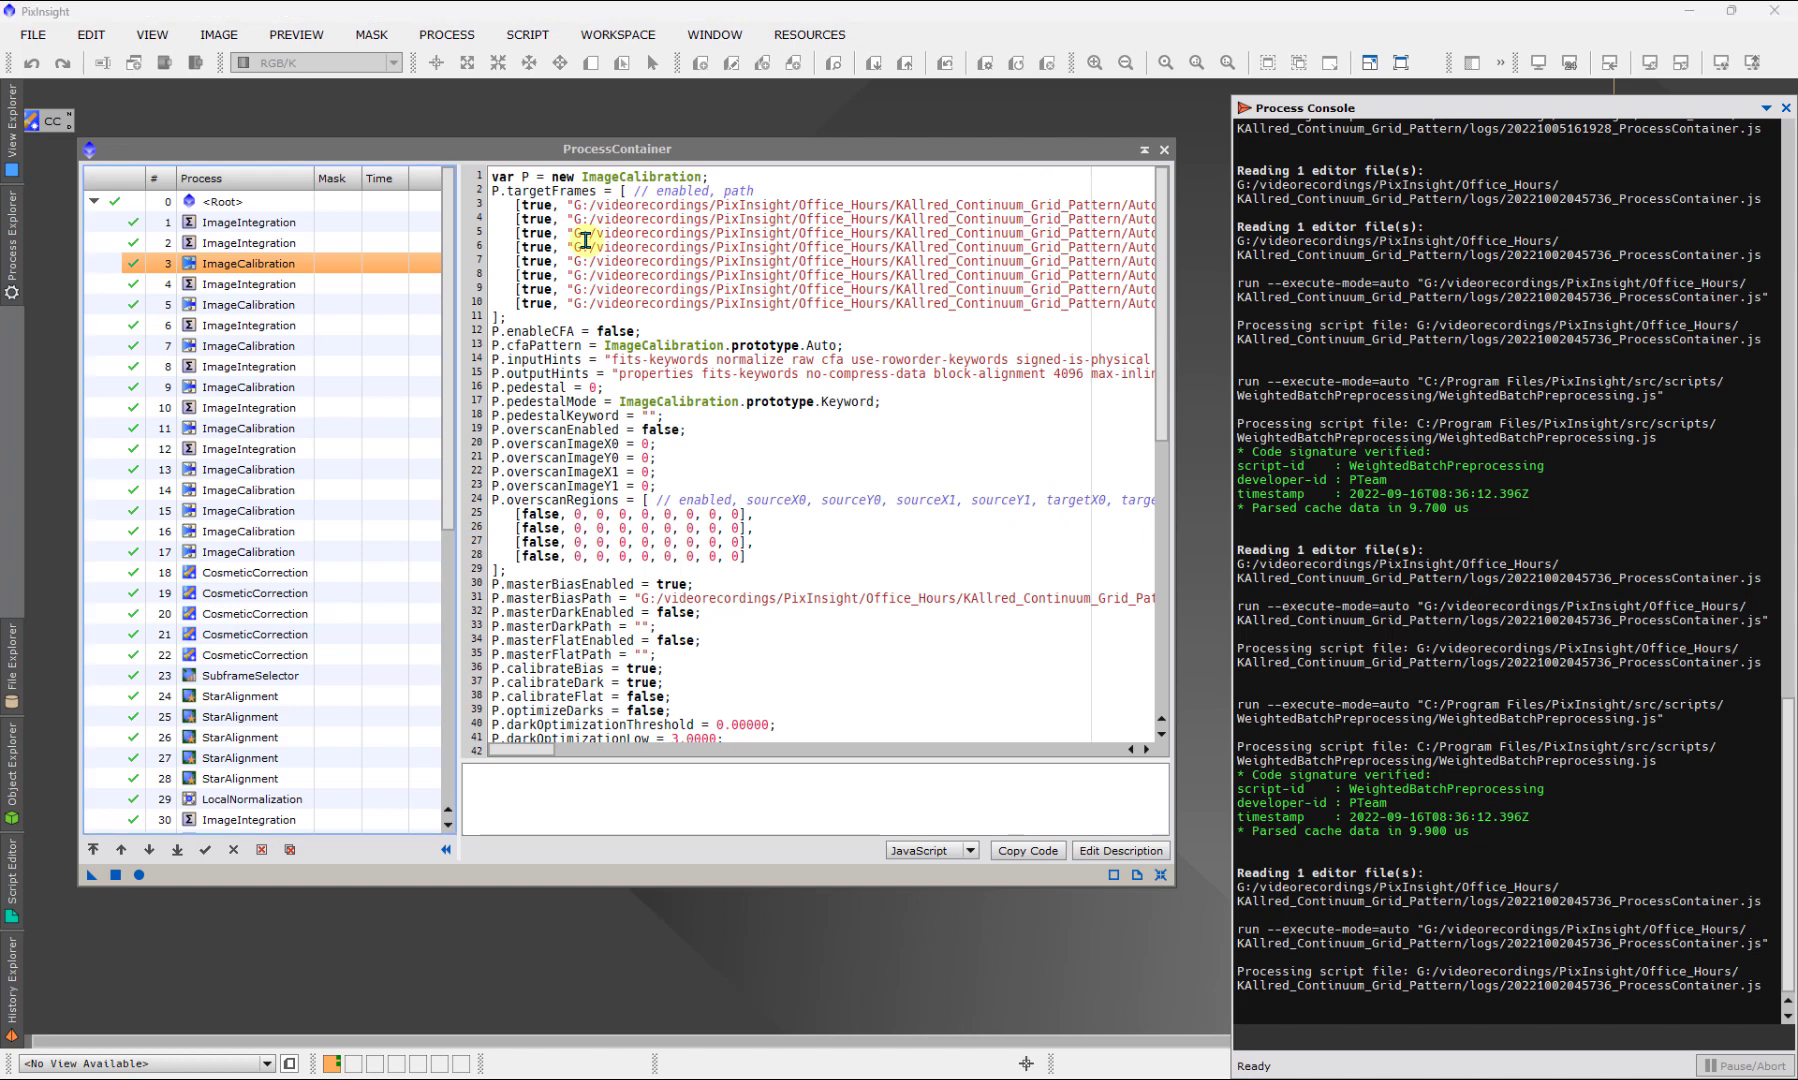
{"action": "double_click", "coordinate": [279, 267]}
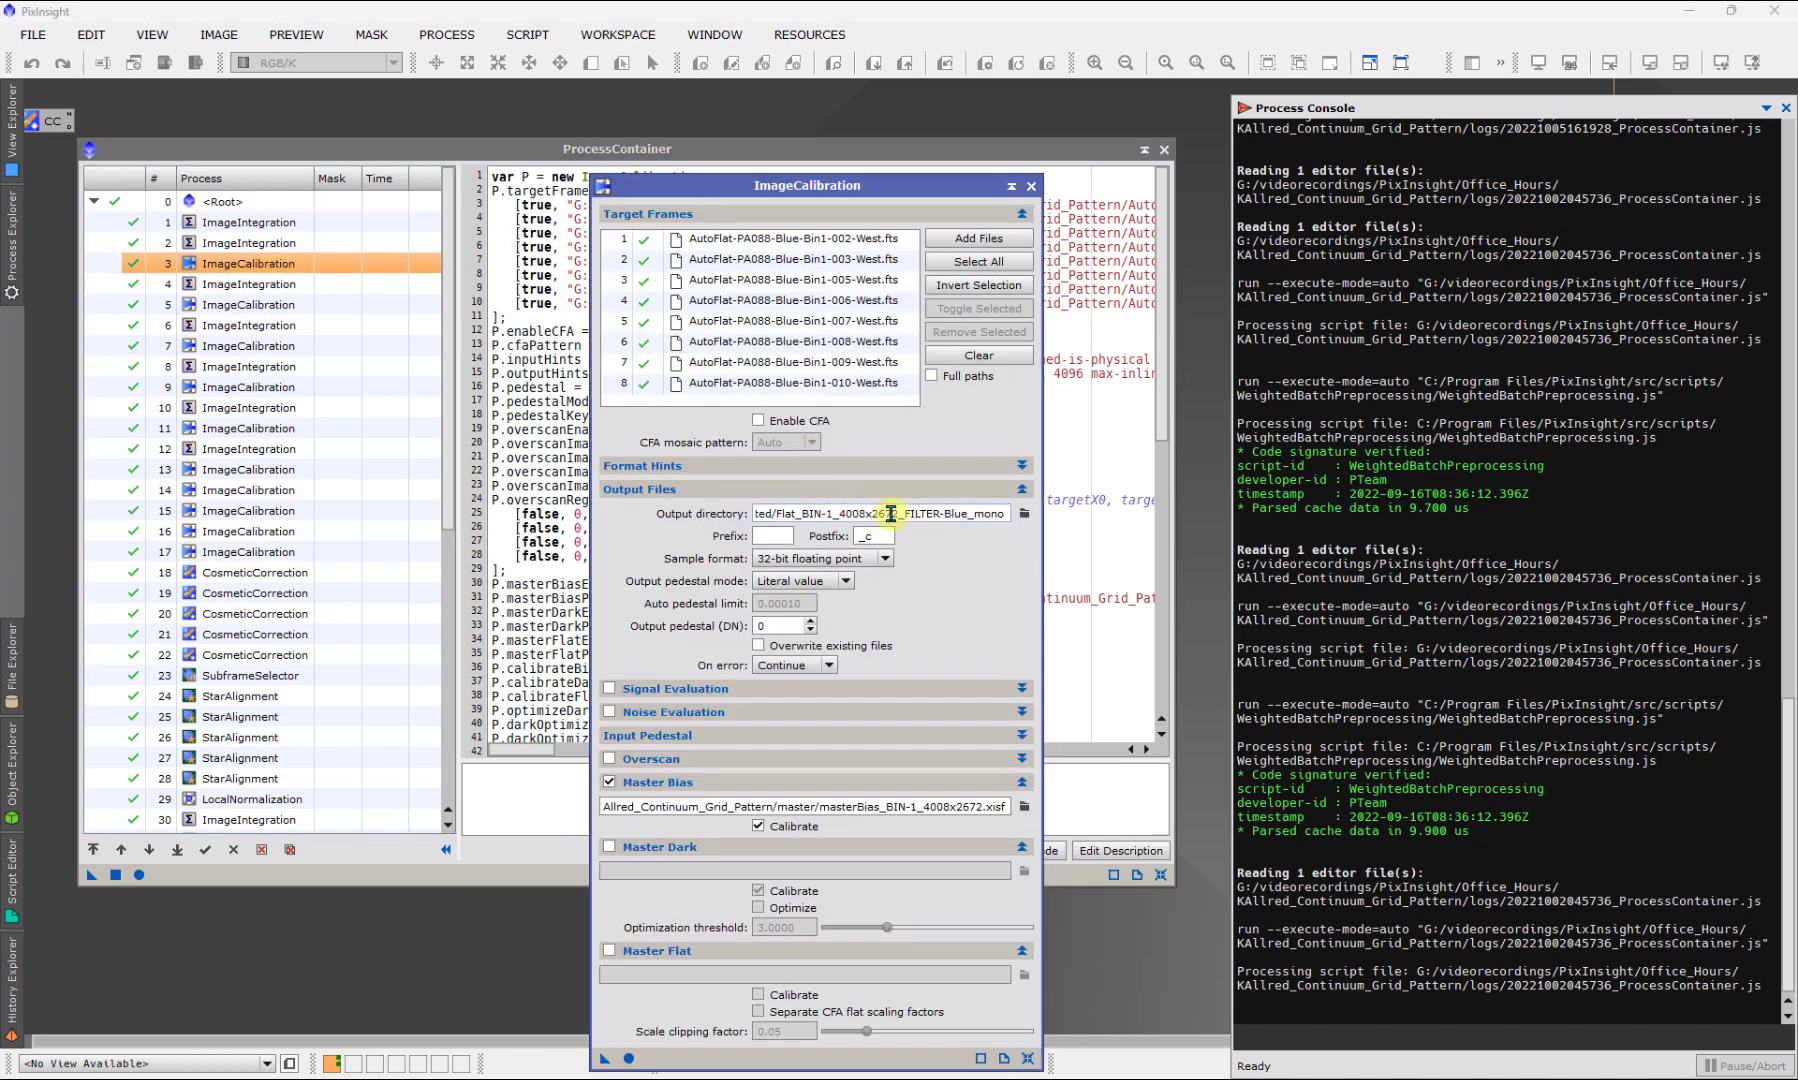
{"action": "left_click_drag", "start_coordinate": [944, 513], "coordinate": [985, 513]}
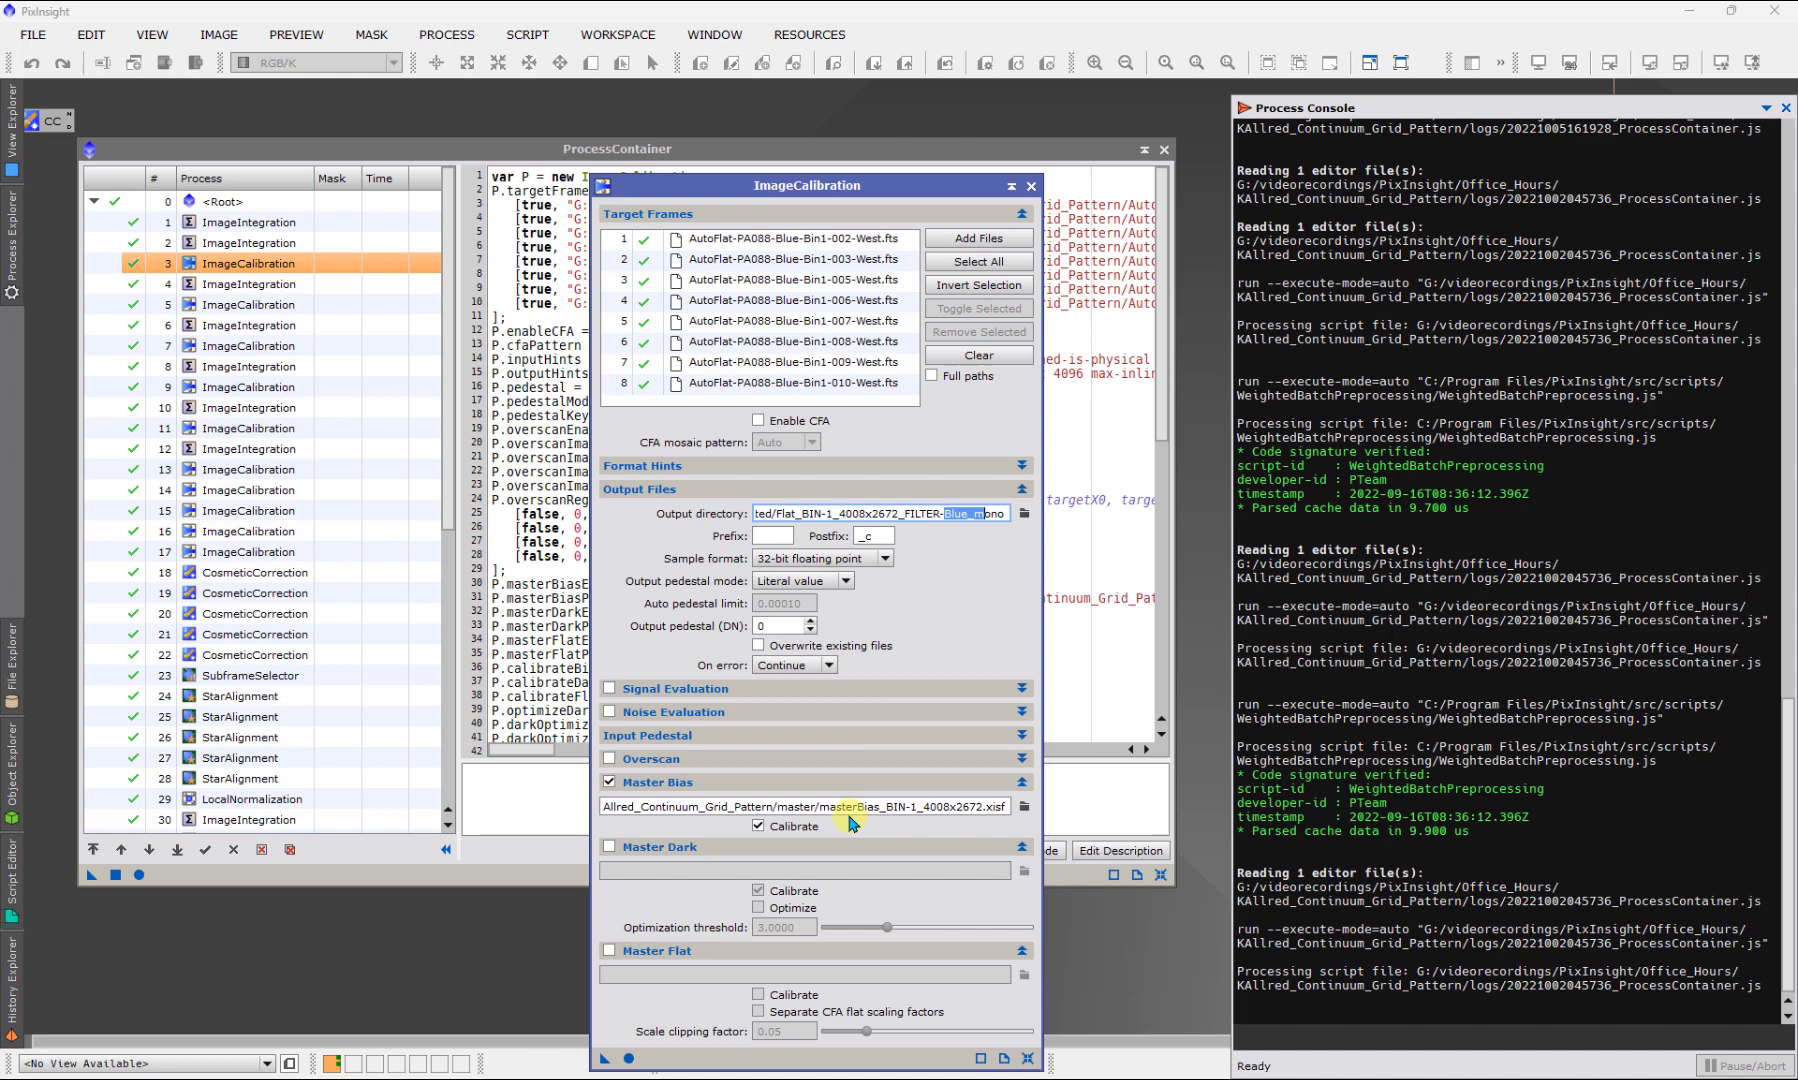
{"action": "left_click_drag", "start_coordinate": [848, 808], "coordinate": [1005, 808]}
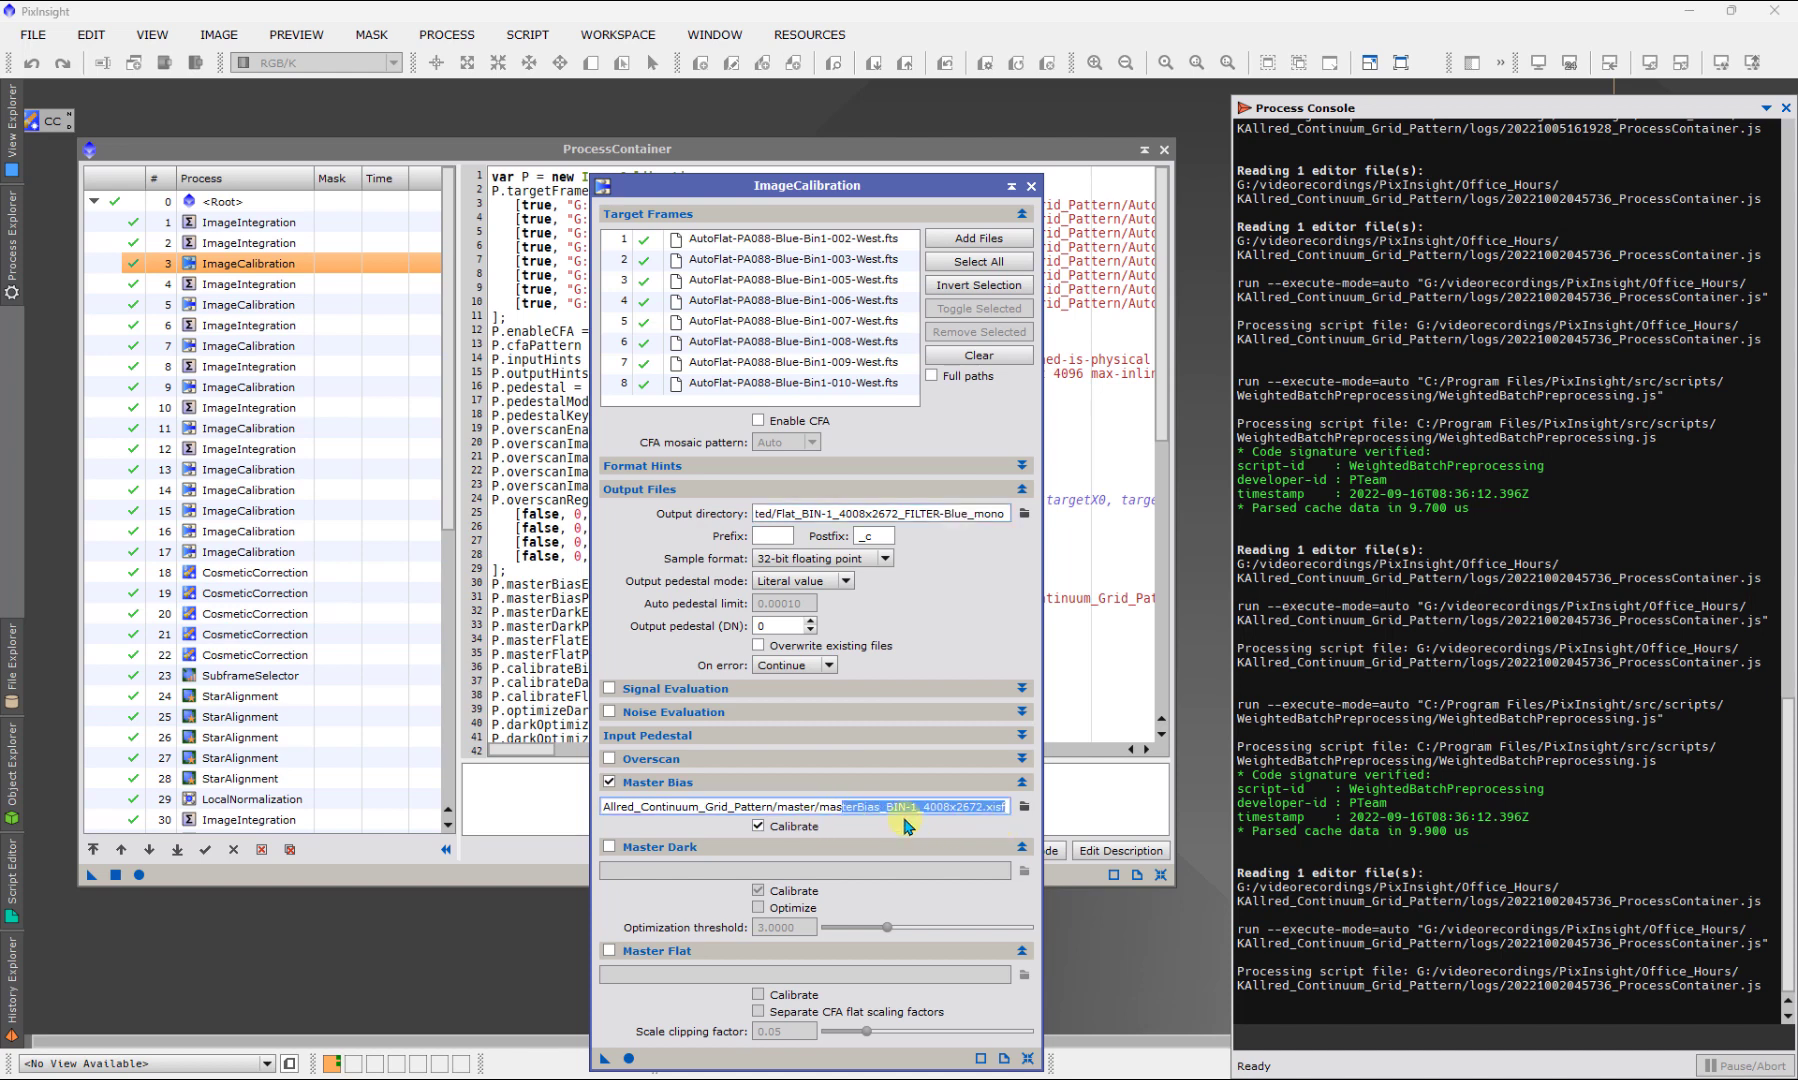
{"action": "left_click", "coordinate": [1030, 186]}
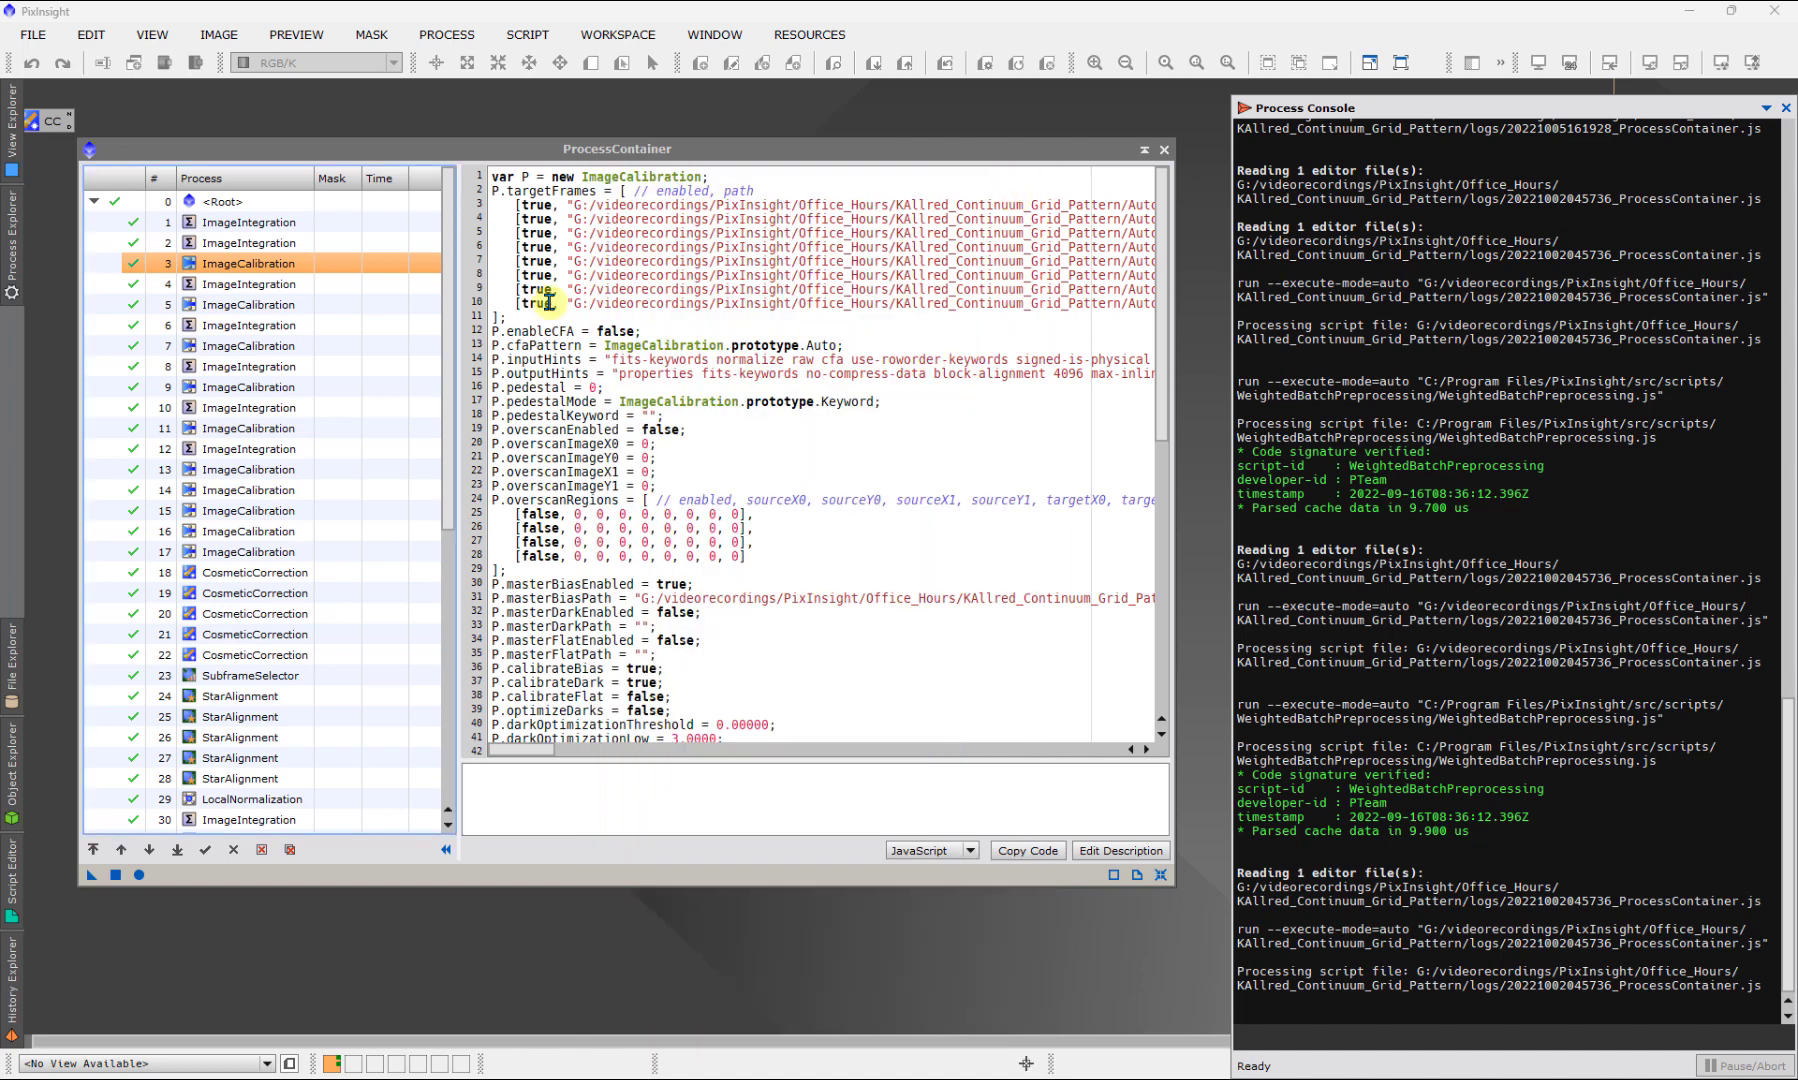
Inspect the flat integration settings, then step through the five CosmeticCorrection scripts
{"action": "double_click", "coordinate": [283, 290]}
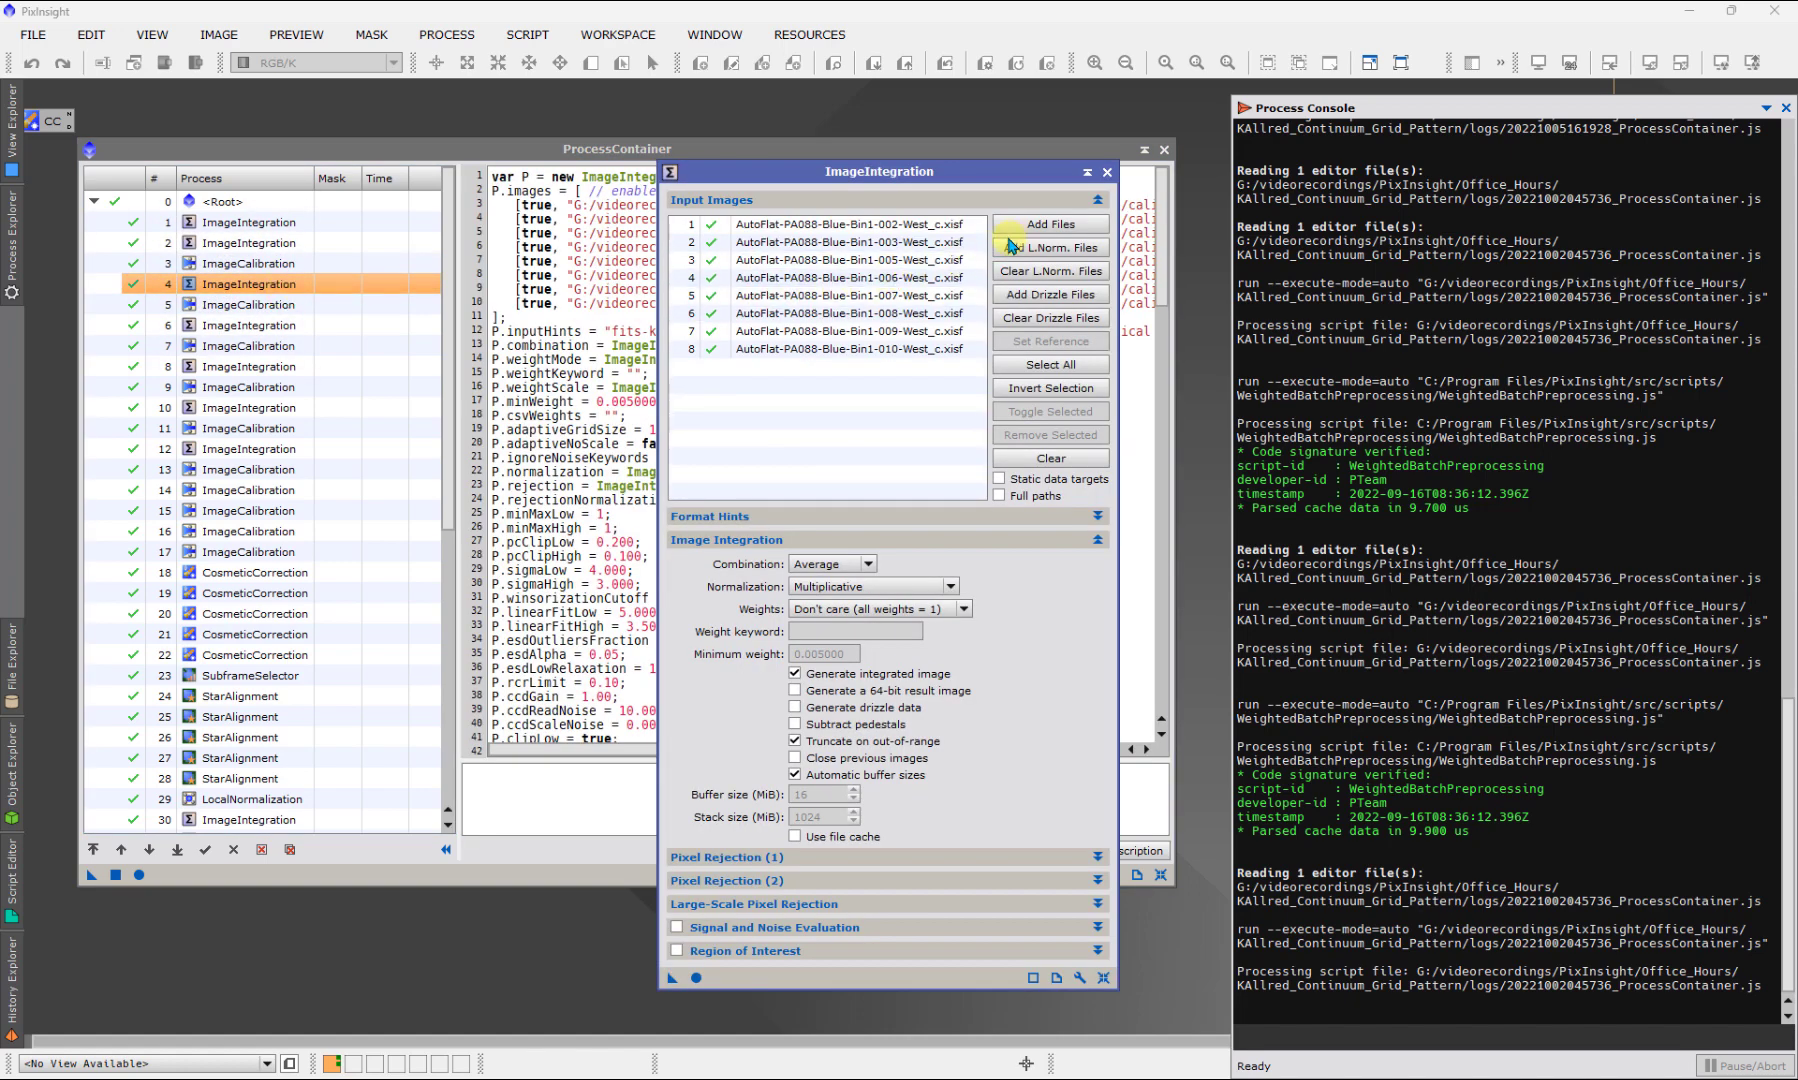
{"action": "left_click", "coordinate": [1108, 173]}
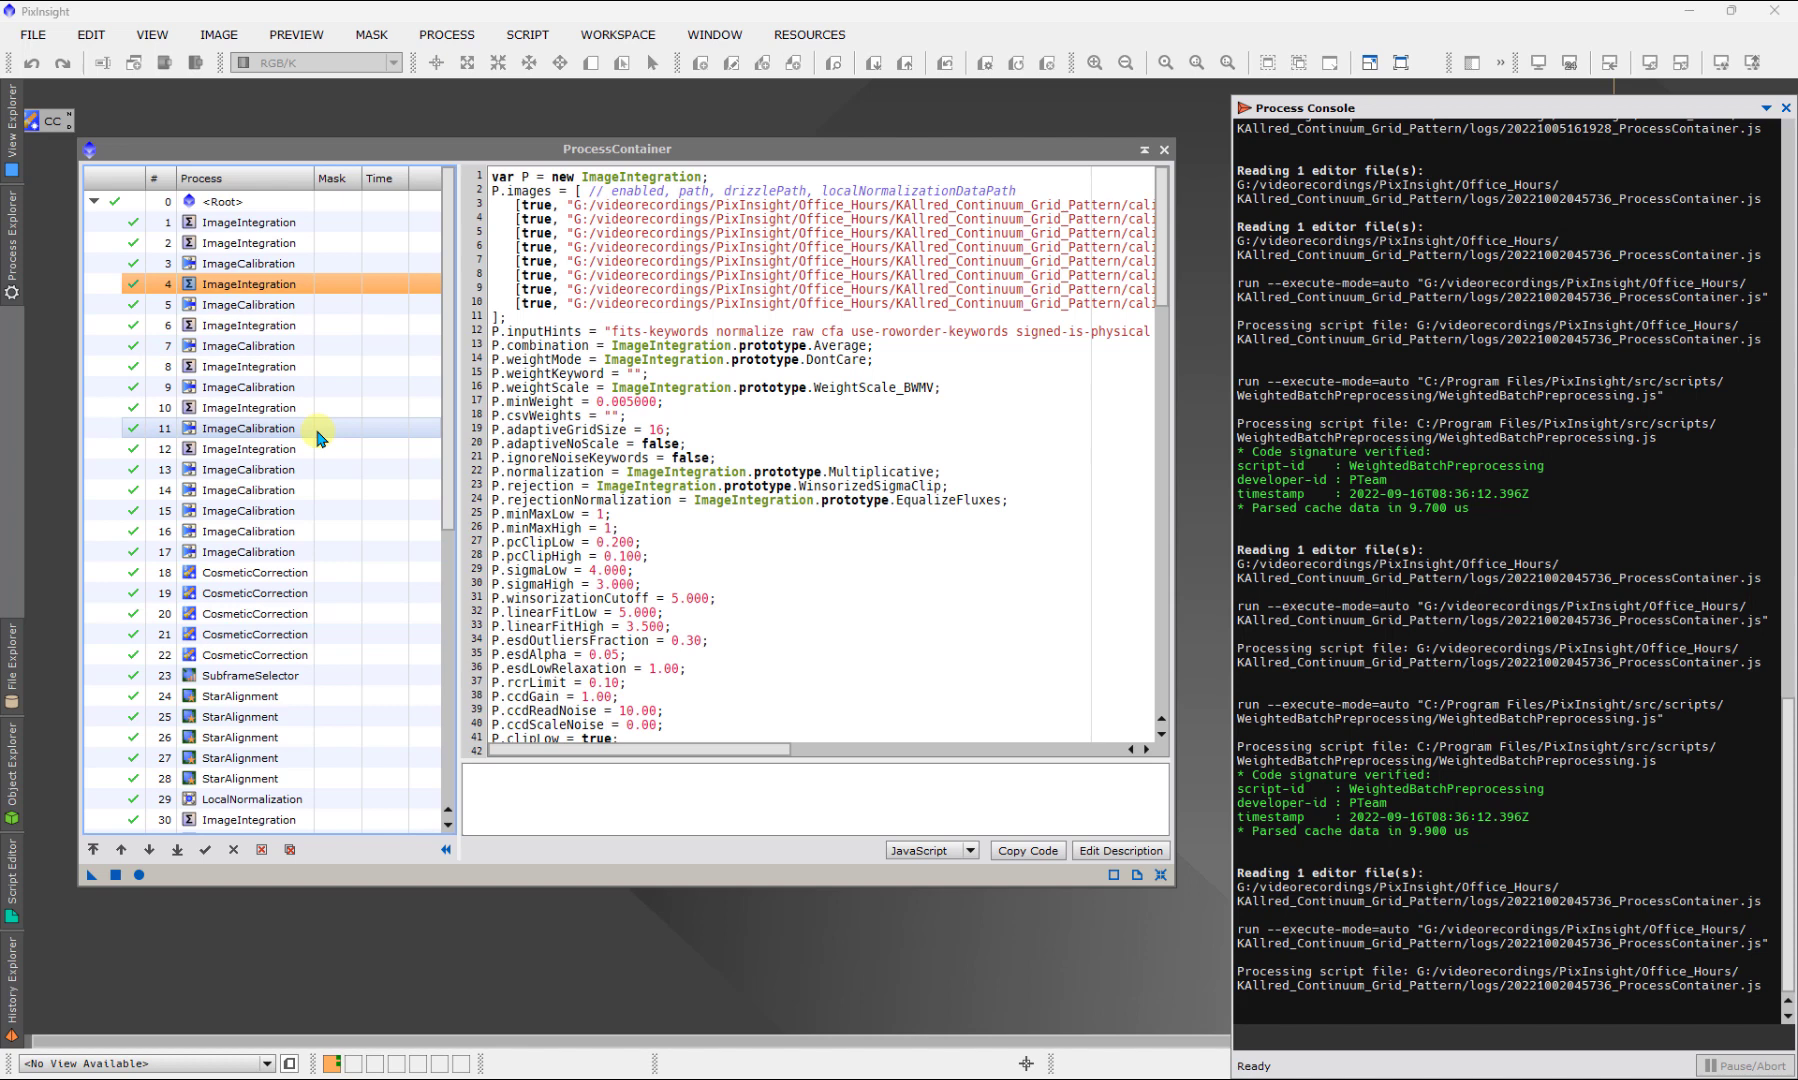
{"action": "scroll", "coordinate": [333, 561], "scroll_direction": "down", "scroll_amount": 1}
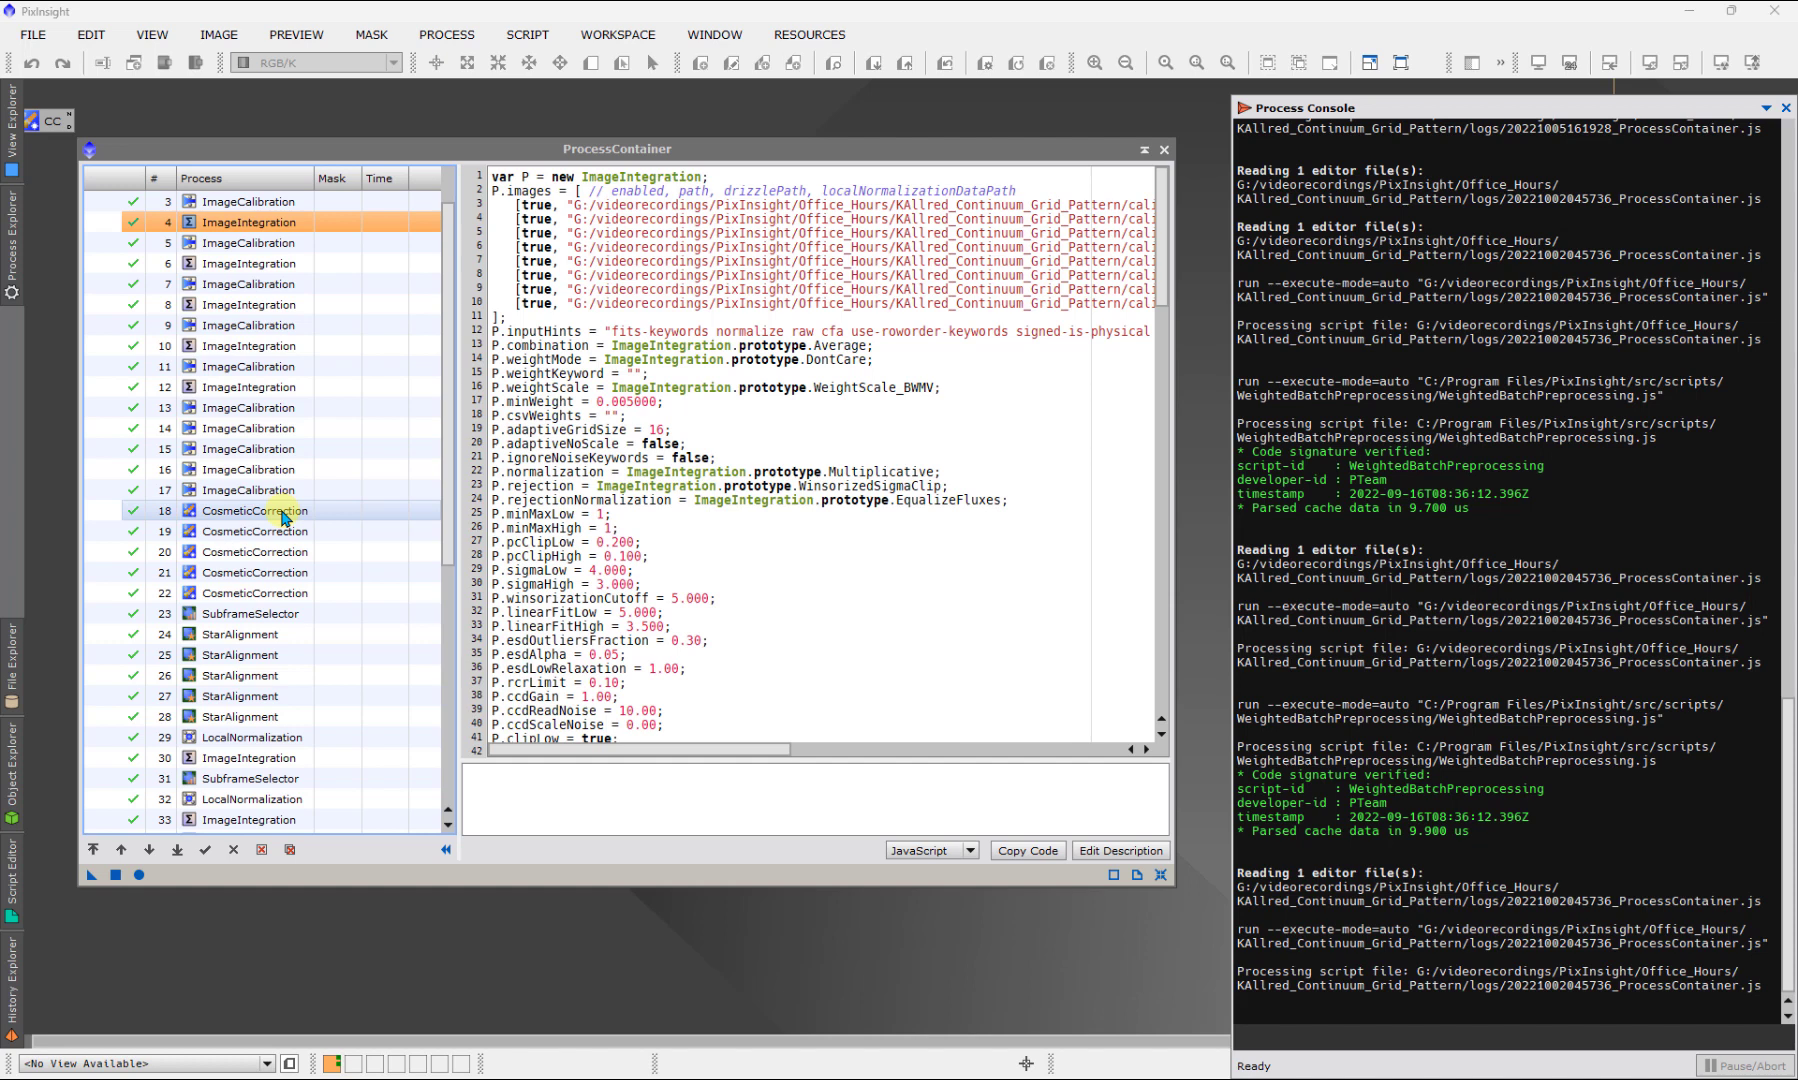
{"action": "left_click", "coordinate": [283, 511]}
{"action": "left_click", "coordinate": [292, 531]}
{"action": "left_click", "coordinate": [300, 552]}
{"action": "left_click", "coordinate": [305, 574]}
{"action": "left_click", "coordinate": [298, 593]}
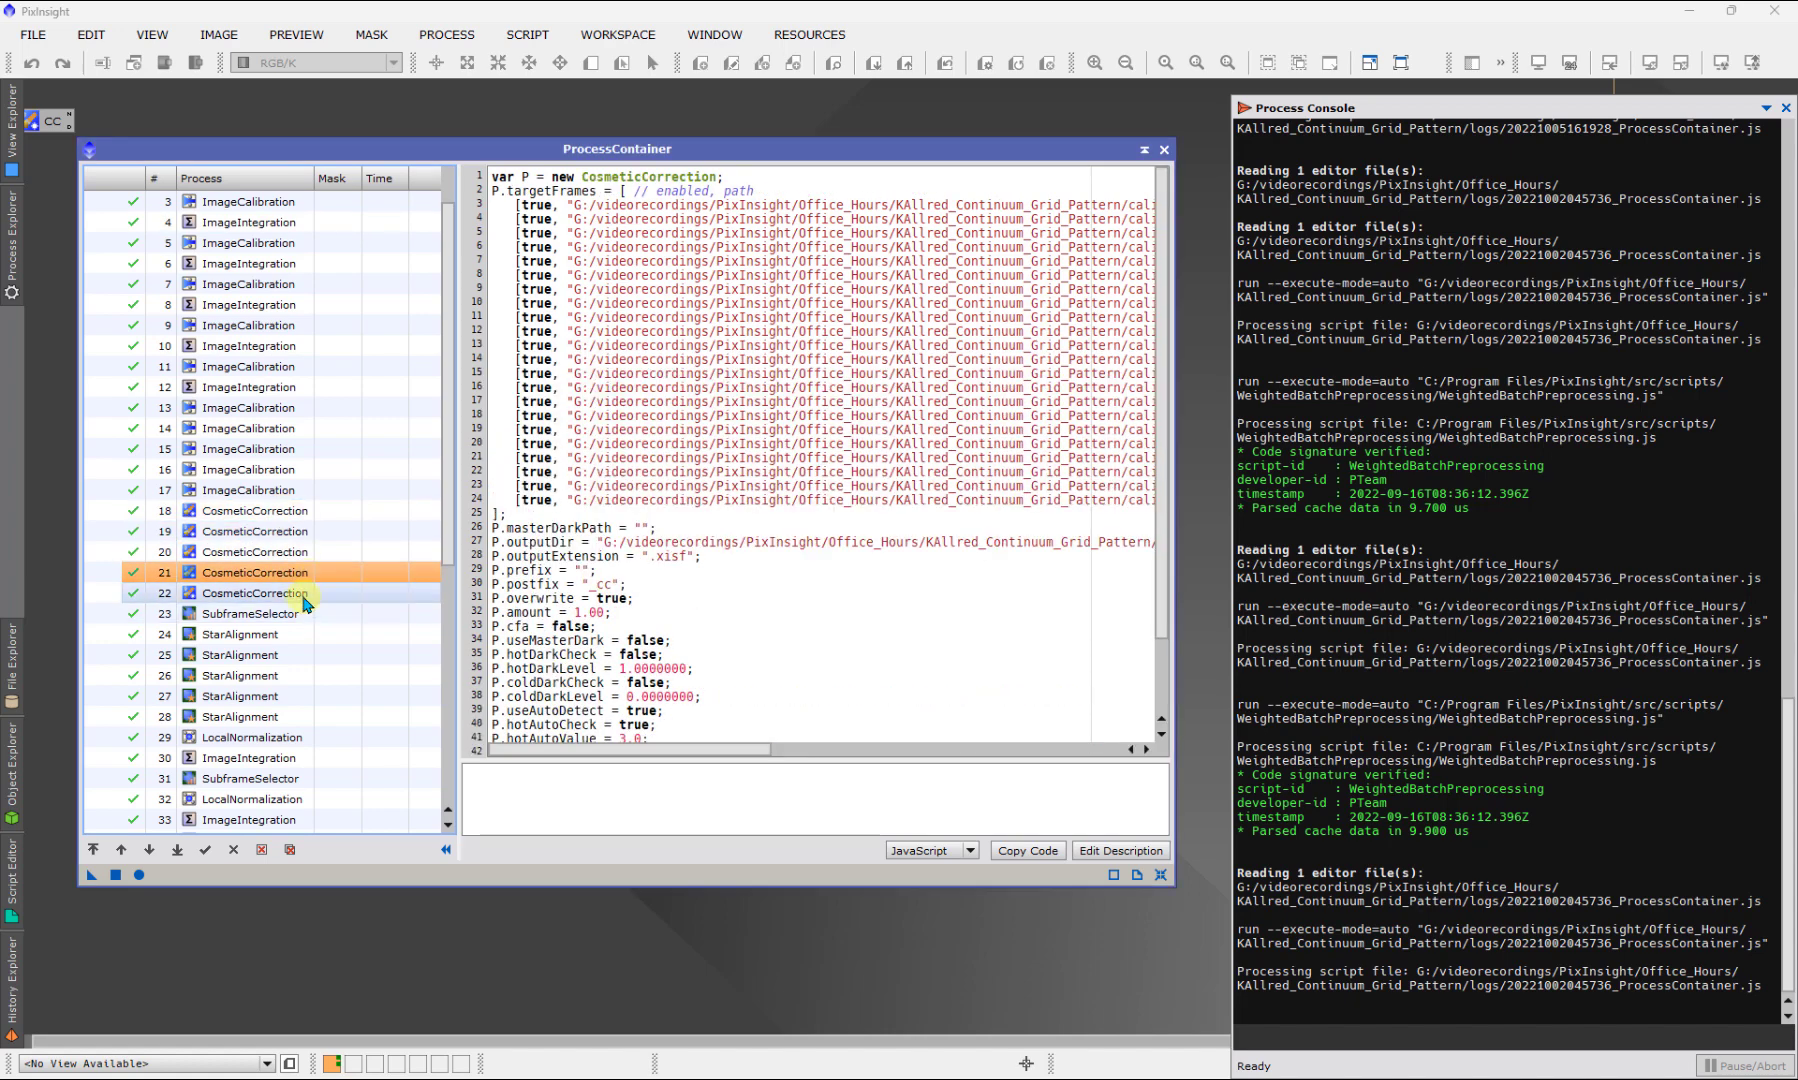
Step down to process 28's StarAlignment, using 5 structure layers with local distortion
{"action": "left_click", "coordinate": [268, 634]}
{"action": "left_click", "coordinate": [278, 655]}
{"action": "left_click", "coordinate": [282, 676]}
{"action": "left_click", "coordinate": [286, 696]}
{"action": "left_click", "coordinate": [286, 717]}
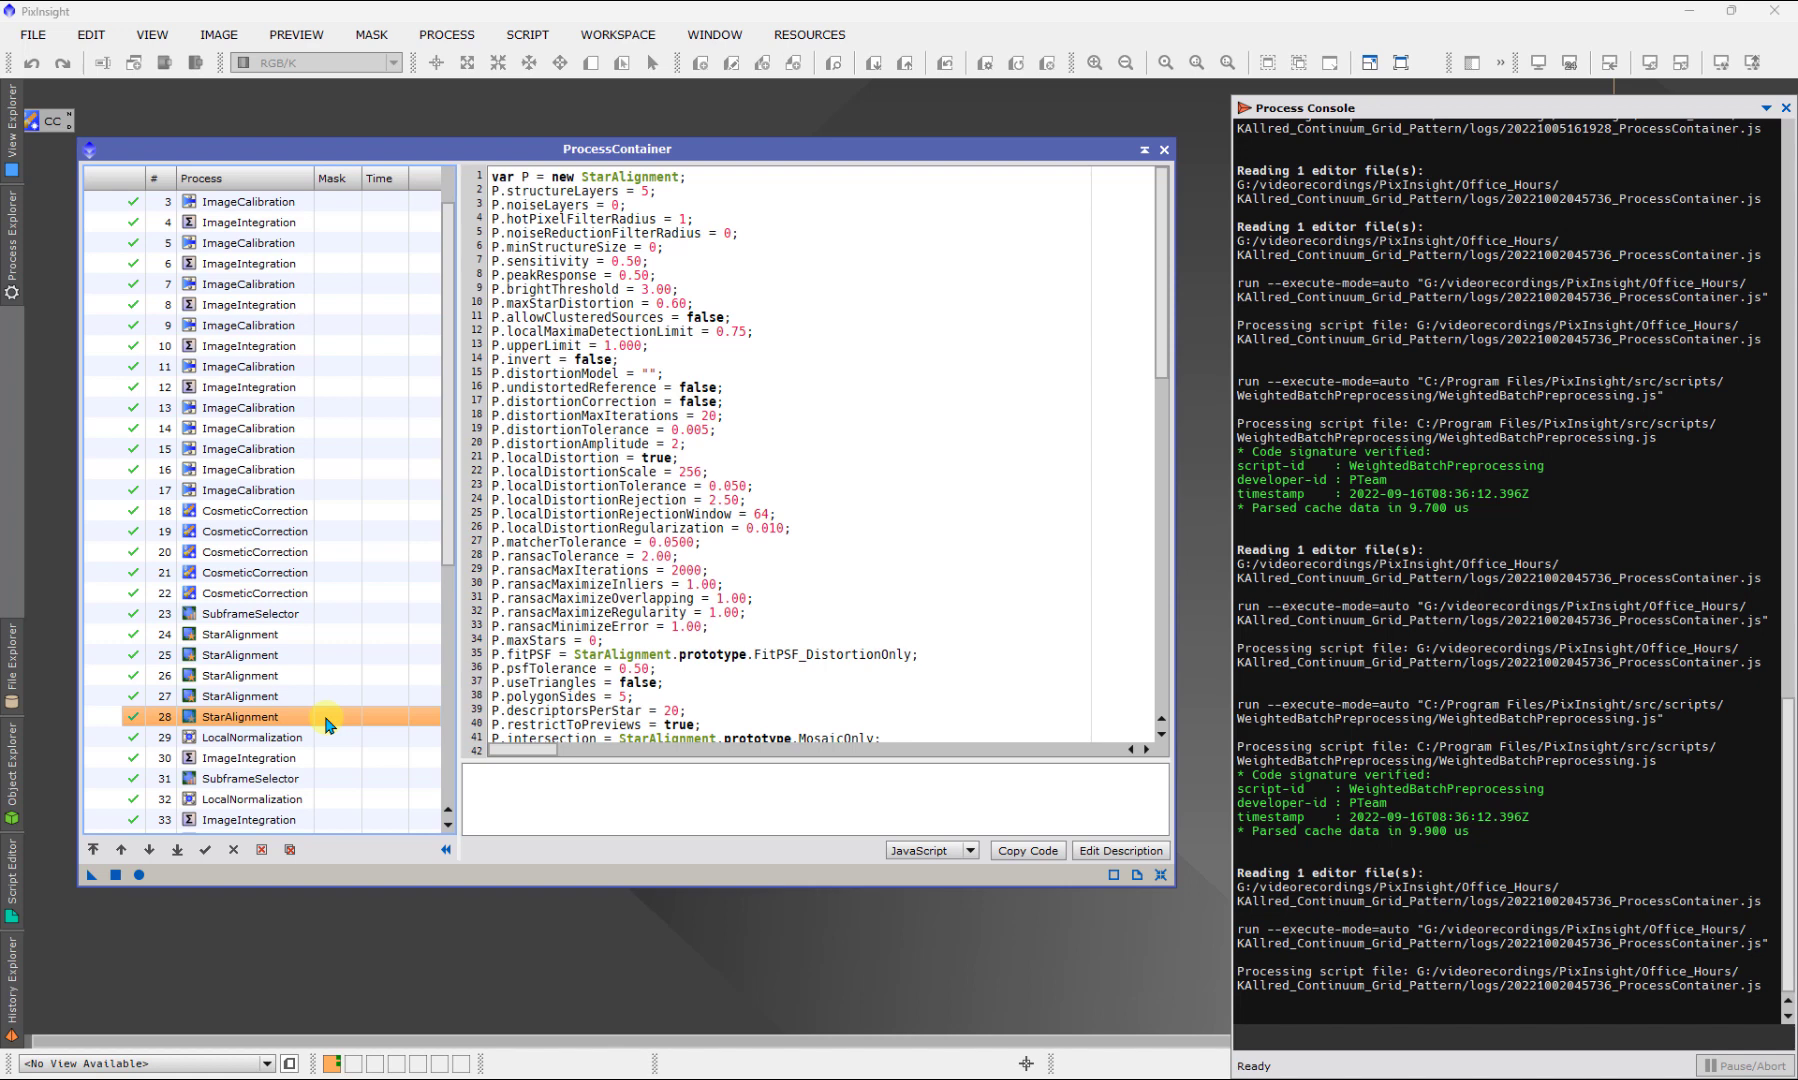
Return to process 24, the first StarAlignment step, in the code pane
{"action": "left_click", "coordinate": [268, 638]}
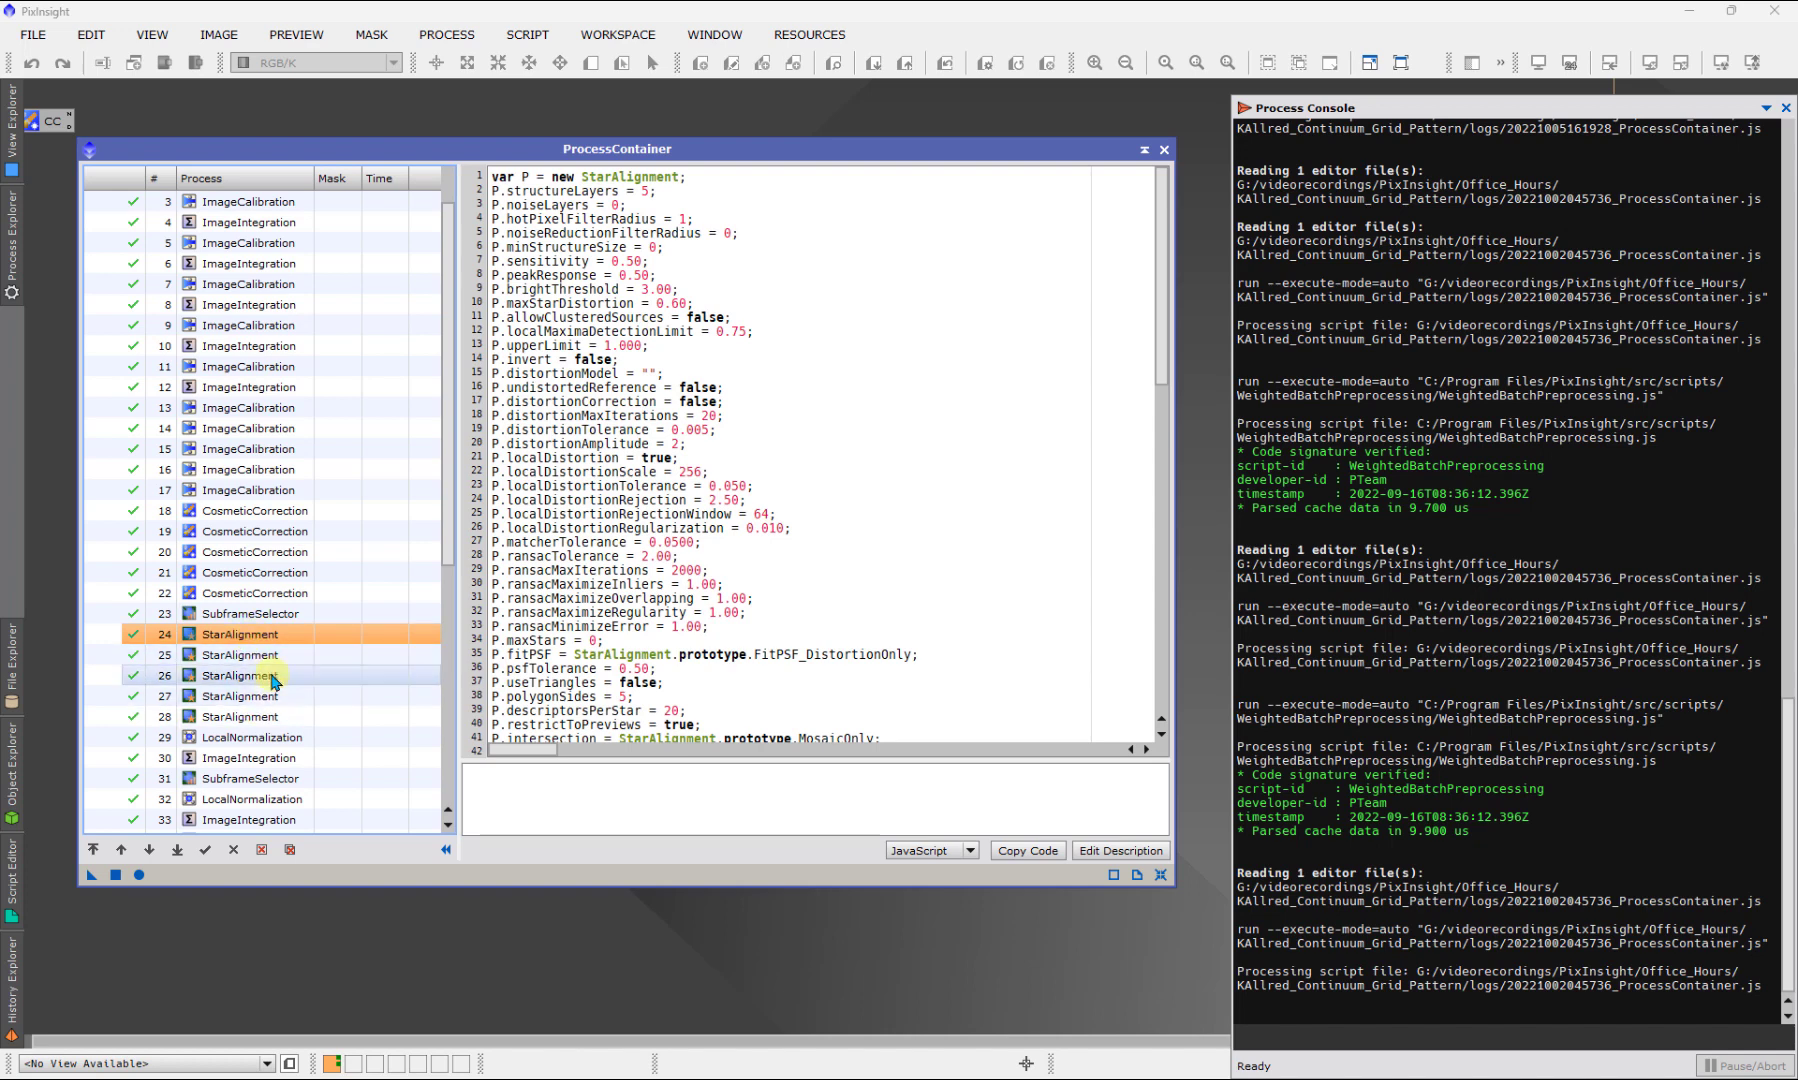
Open the first StarAlignment step and highlight its M51-0505-51-Luminance_c_cc.xisf reference image
{"action": "left_click", "coordinate": [262, 614]}
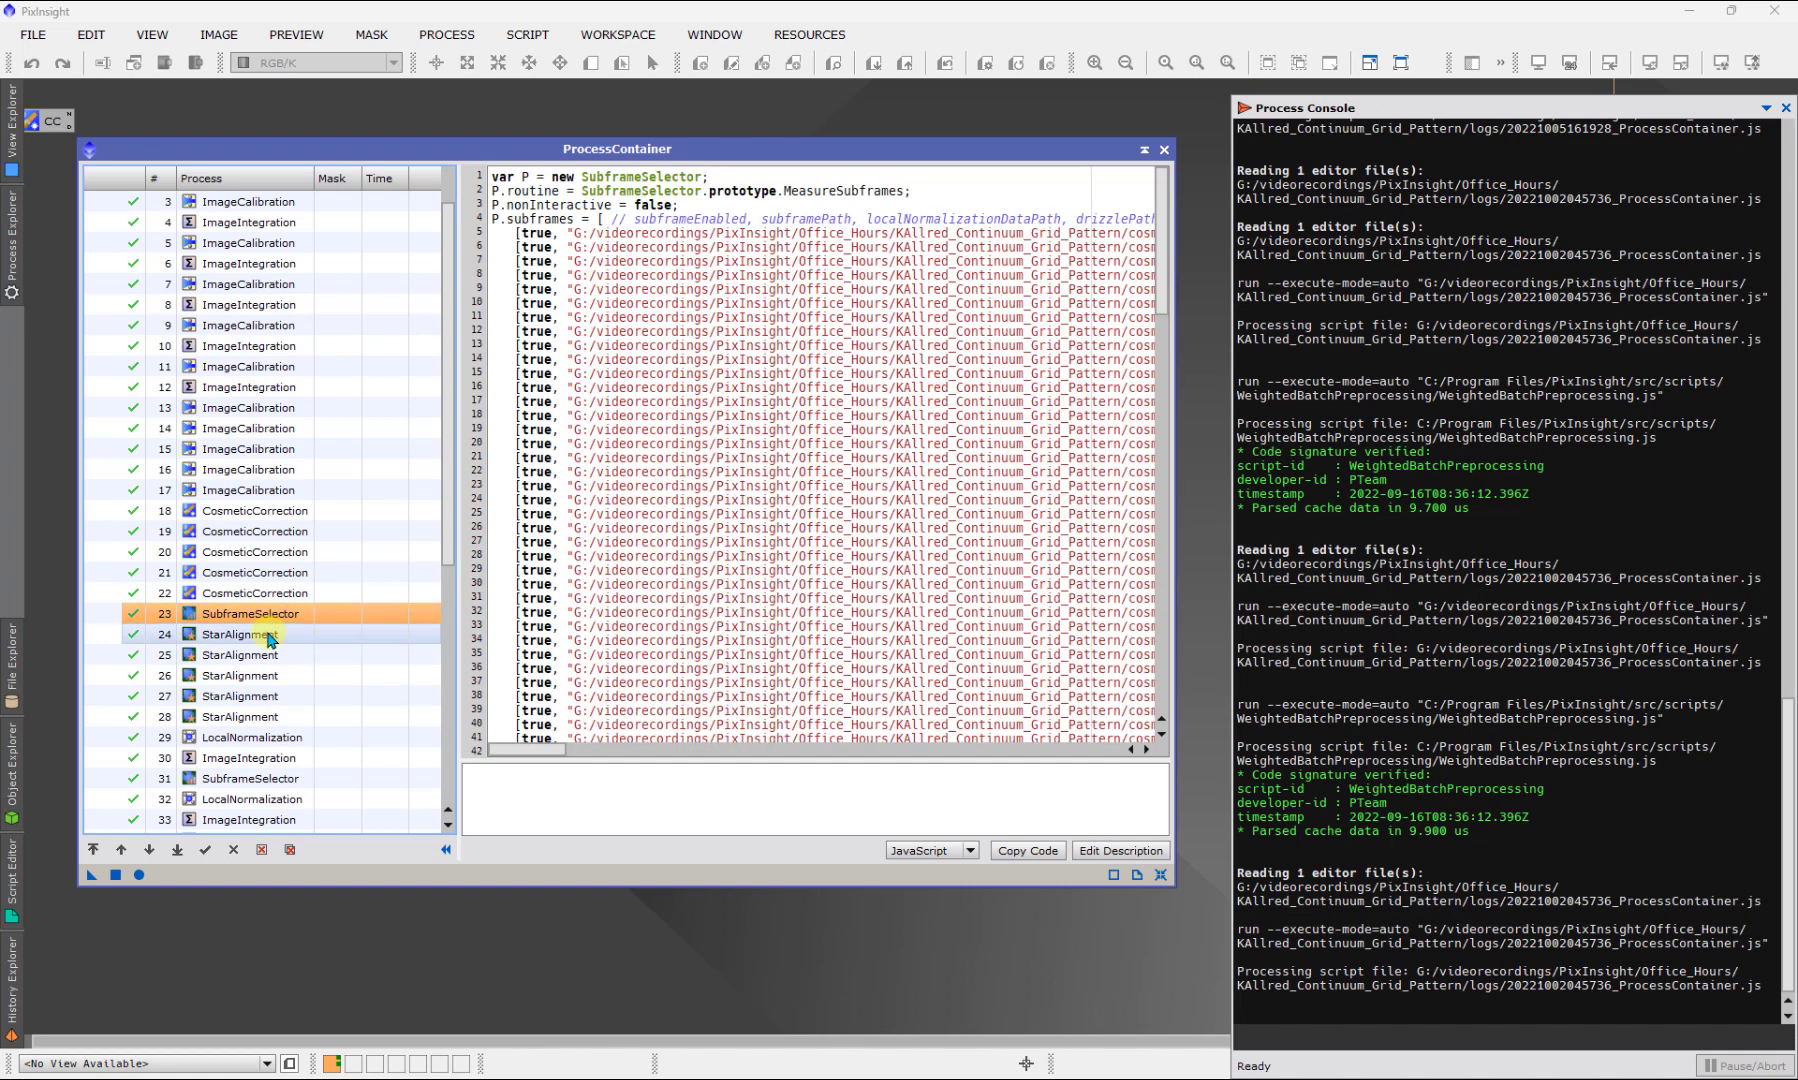
{"action": "left_click", "coordinate": [268, 640]}
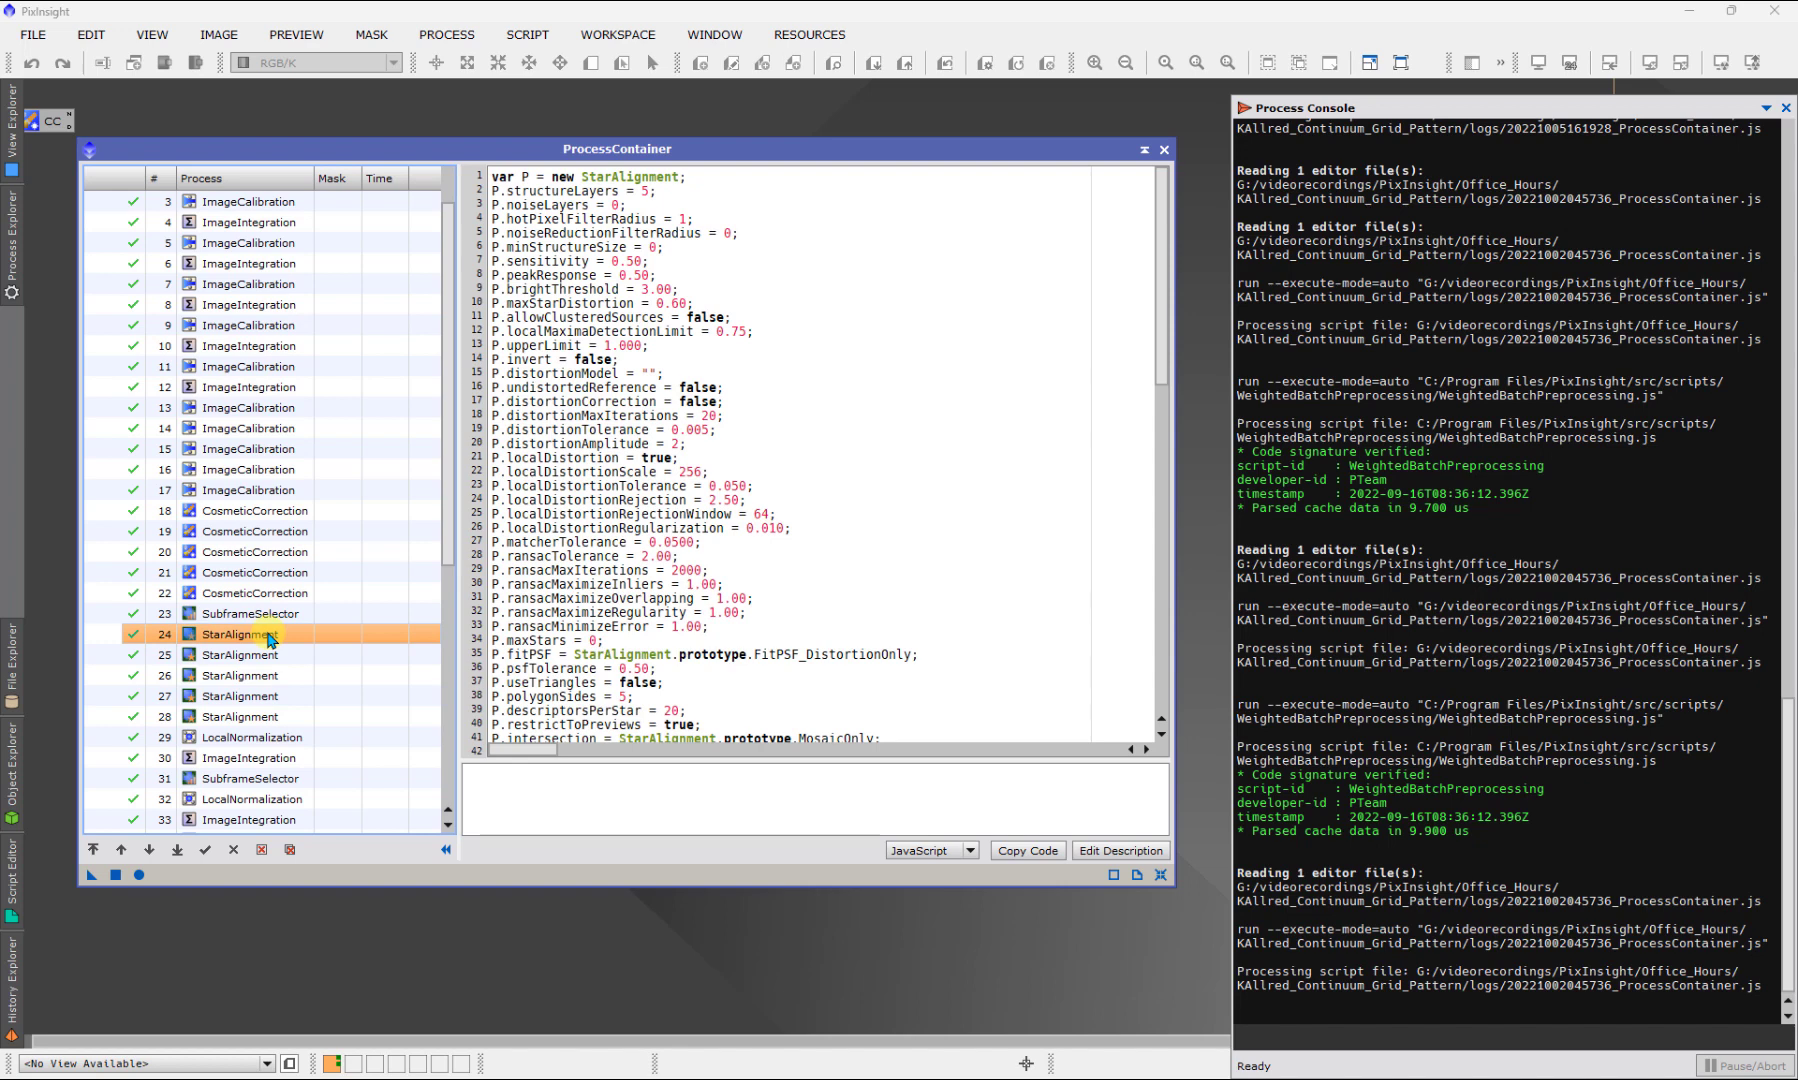
{"action": "double_click", "coordinate": [268, 636]}
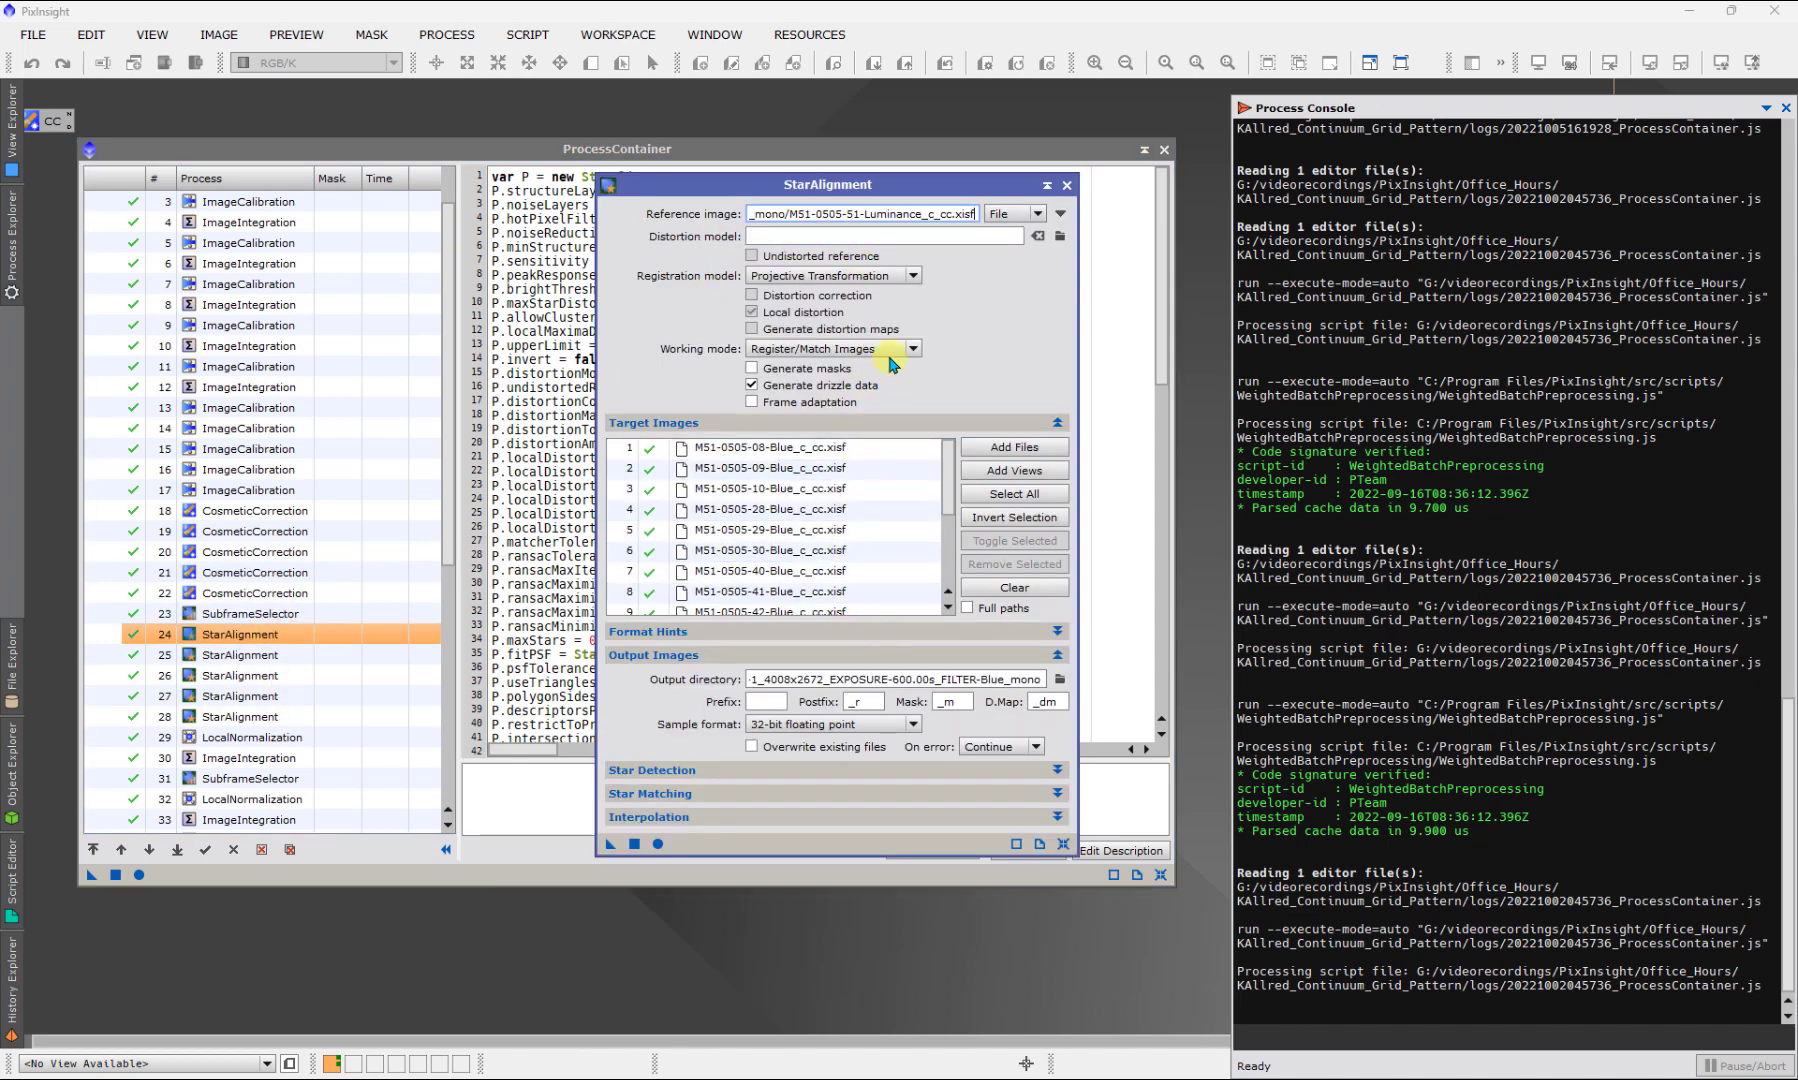
{"action": "left_click_drag", "start_coordinate": [905, 214], "coordinate": [781, 214]}
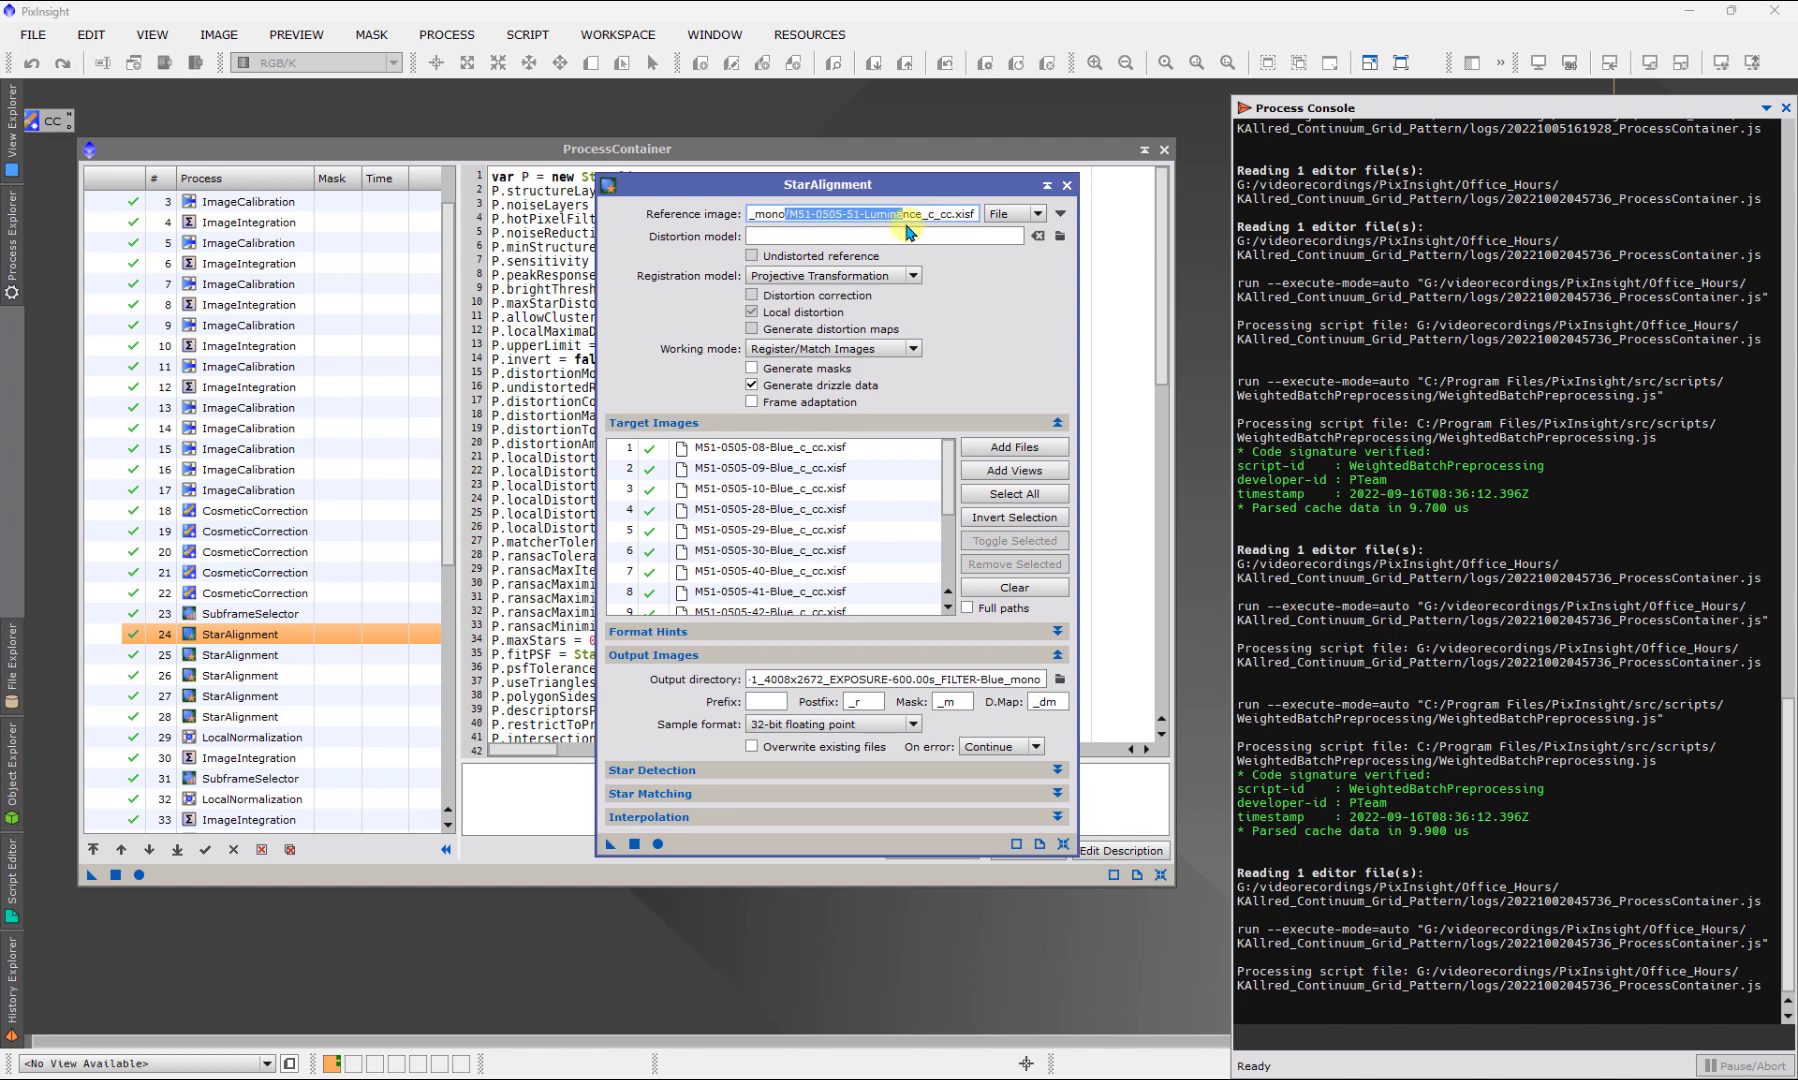
Confirm the Green and Ha alignment steps use the same reference, then close the settings
{"action": "left_click", "coordinate": [285, 658]}
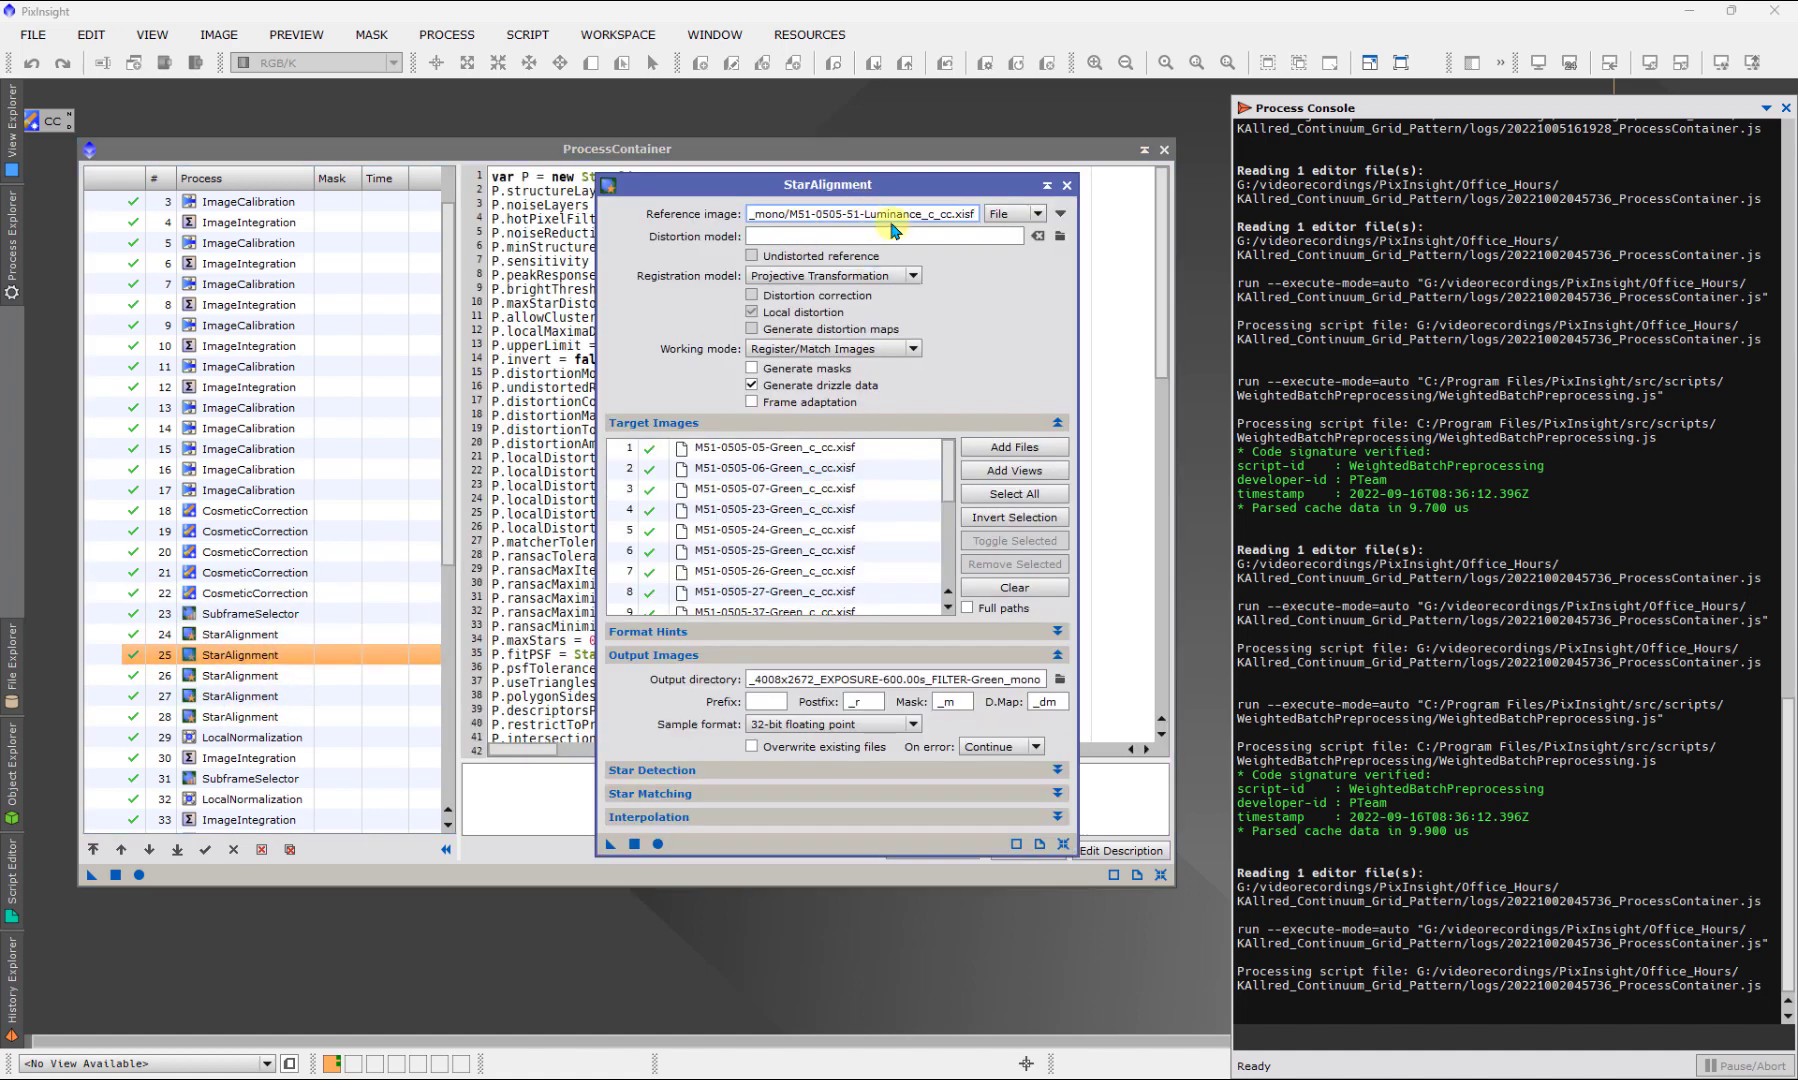
{"action": "left_click", "coordinate": [285, 676]}
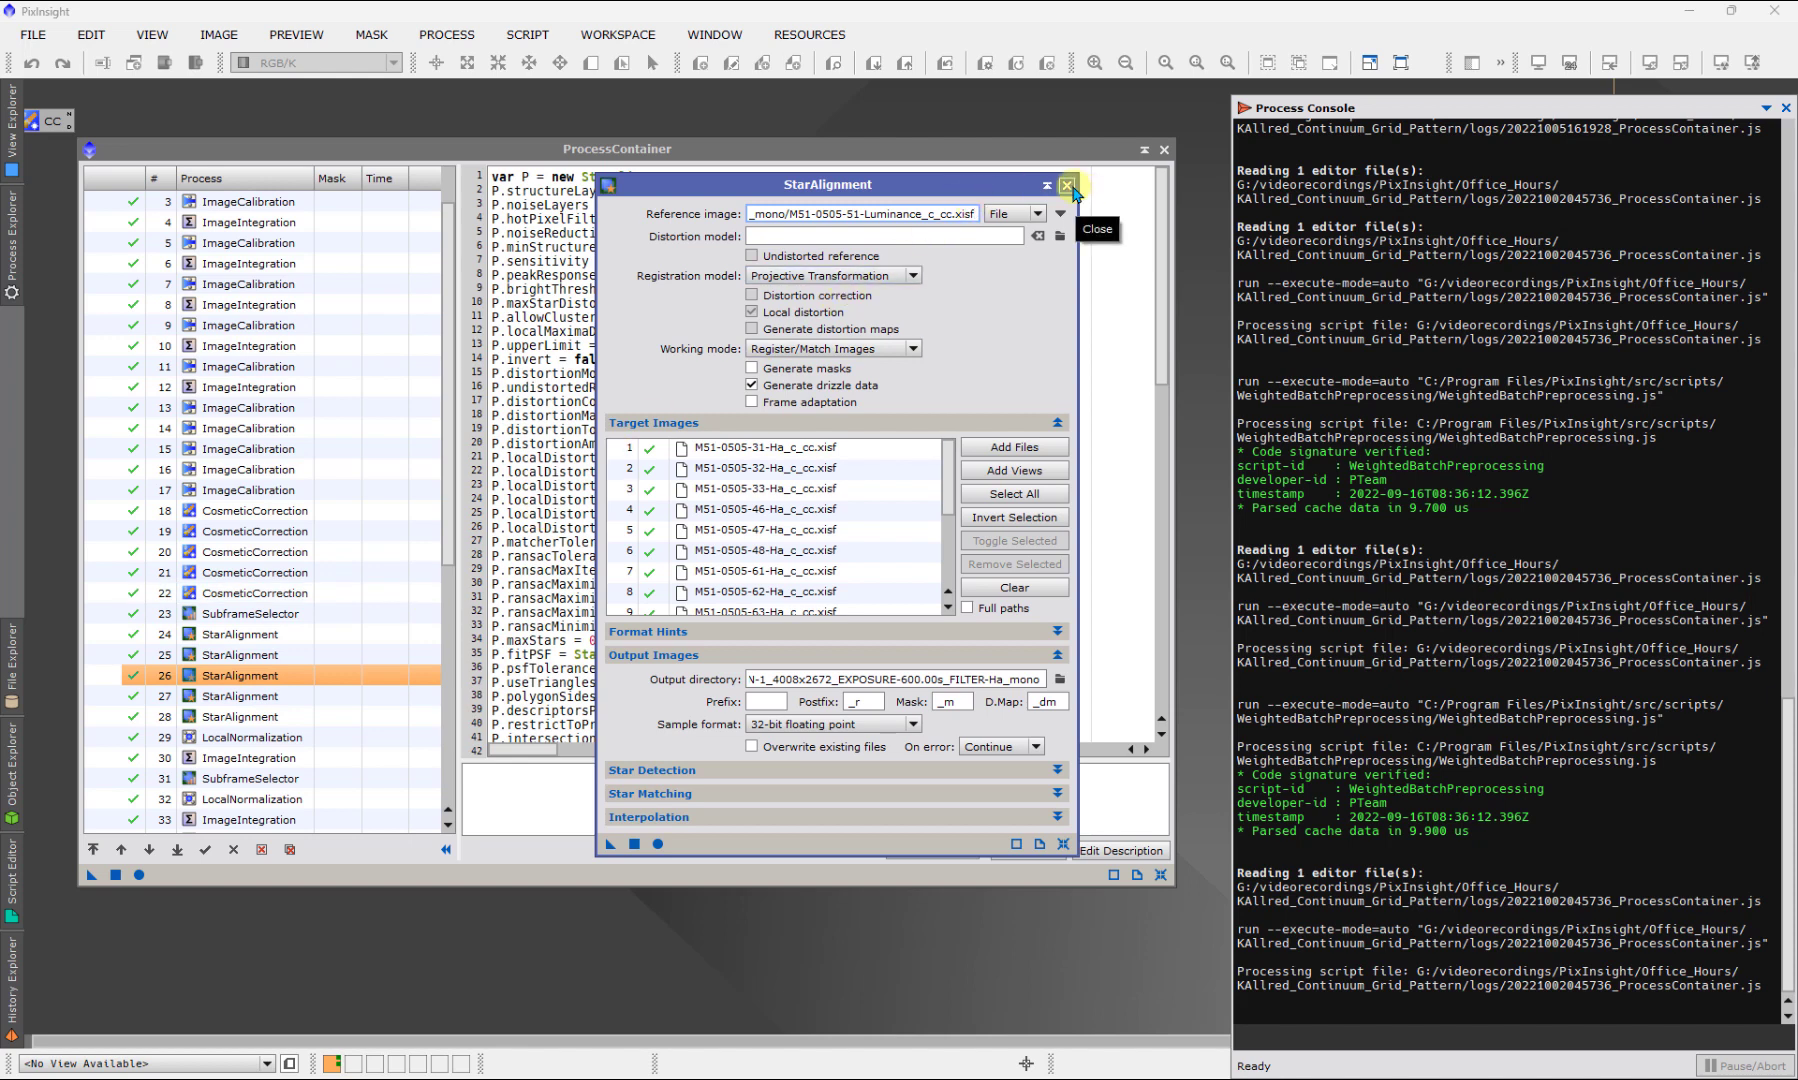
{"action": "left_click", "coordinate": [1068, 186]}
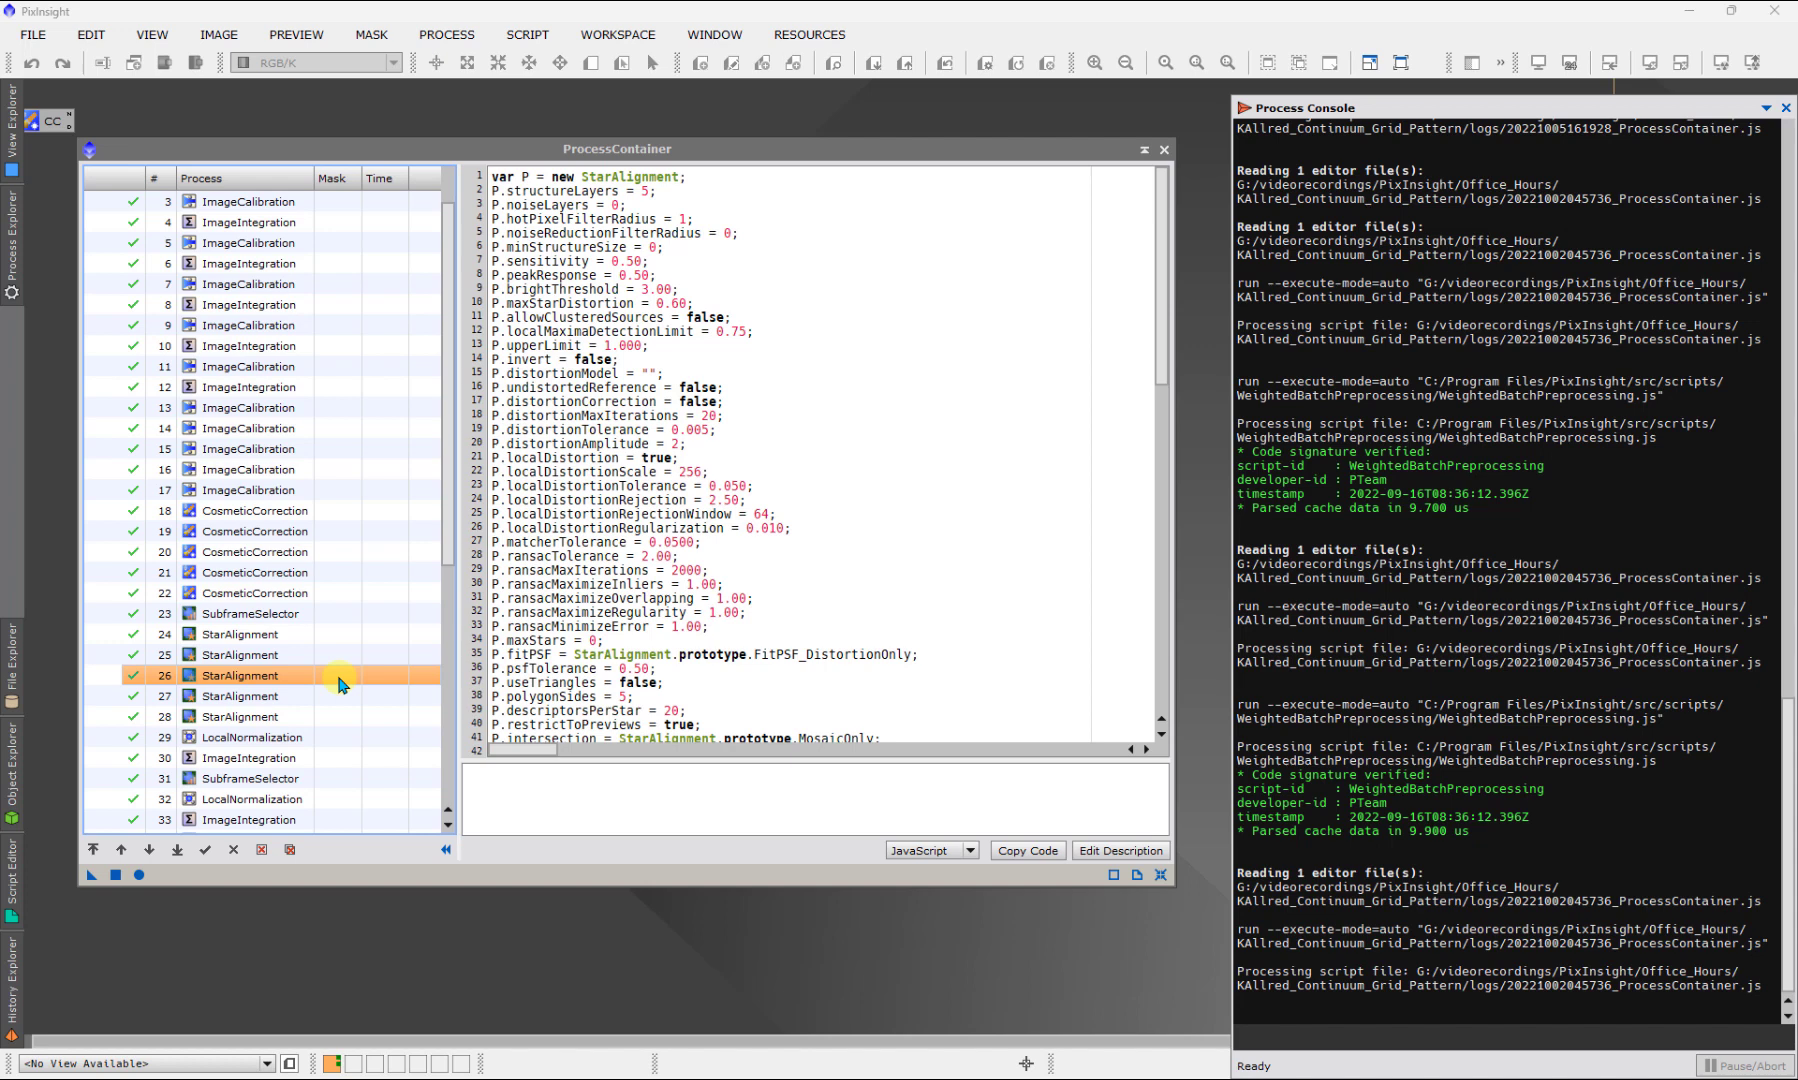
Scroll the process list down to bring ImageIntegration rows 49–53 into view
{"action": "left_click_drag", "start_coordinate": [452, 482], "coordinate": [456, 678]}
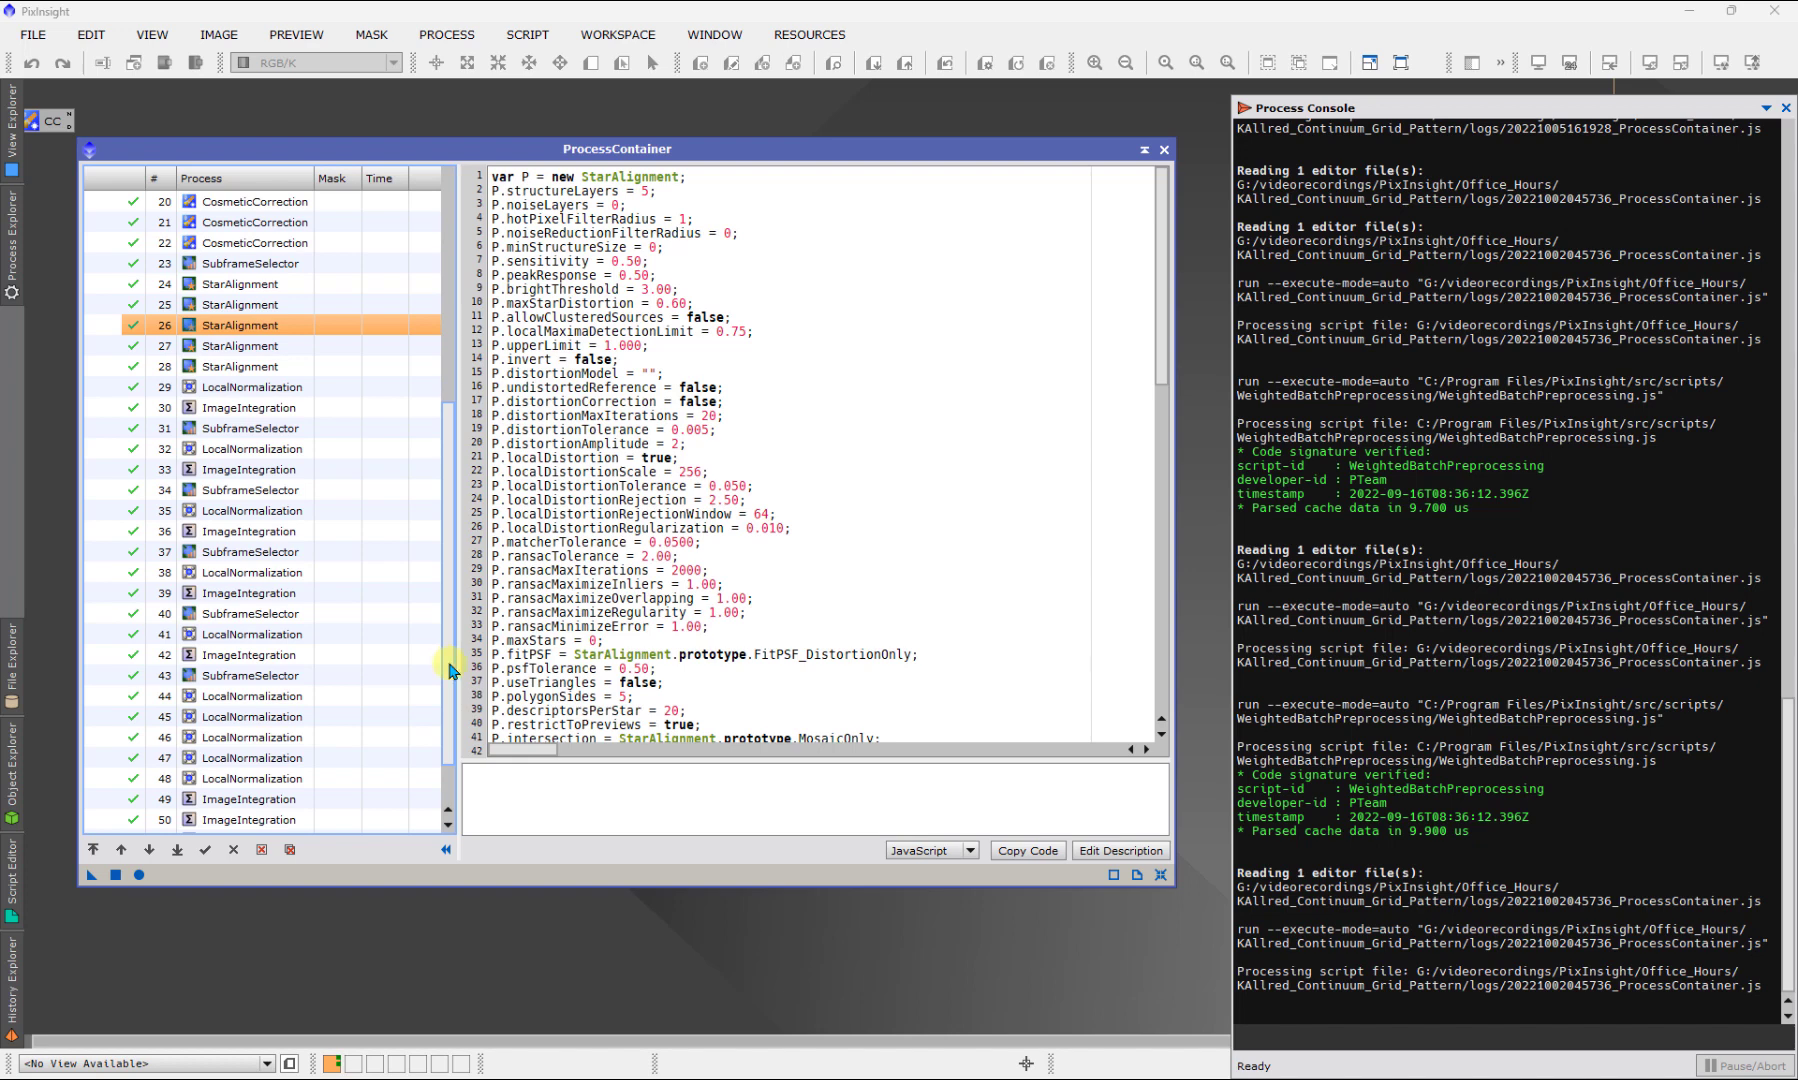
{"action": "scroll", "coordinate": [449, 670], "scroll_direction": "down", "scroll_amount": 1}
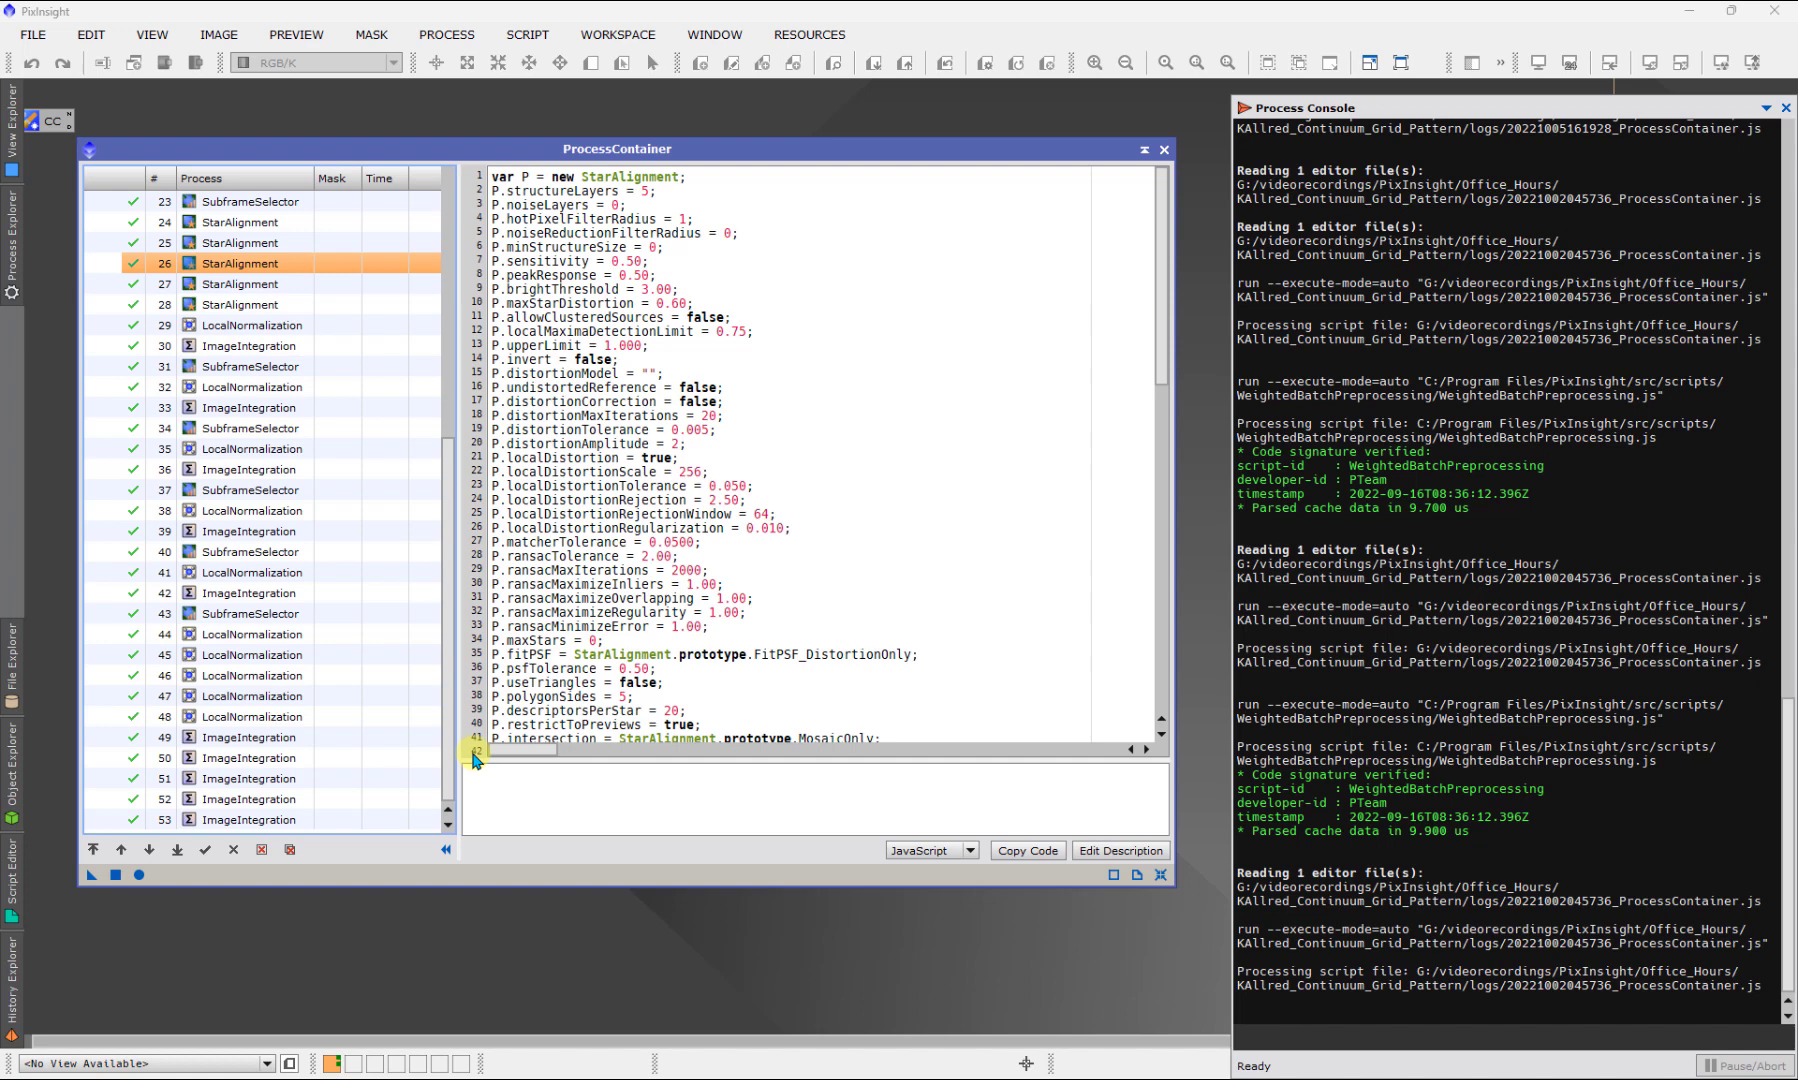
Open the Blue light ImageIntegration step and inspect its 0.300000 minimum weight
{"action": "double_click", "coordinate": [291, 745]}
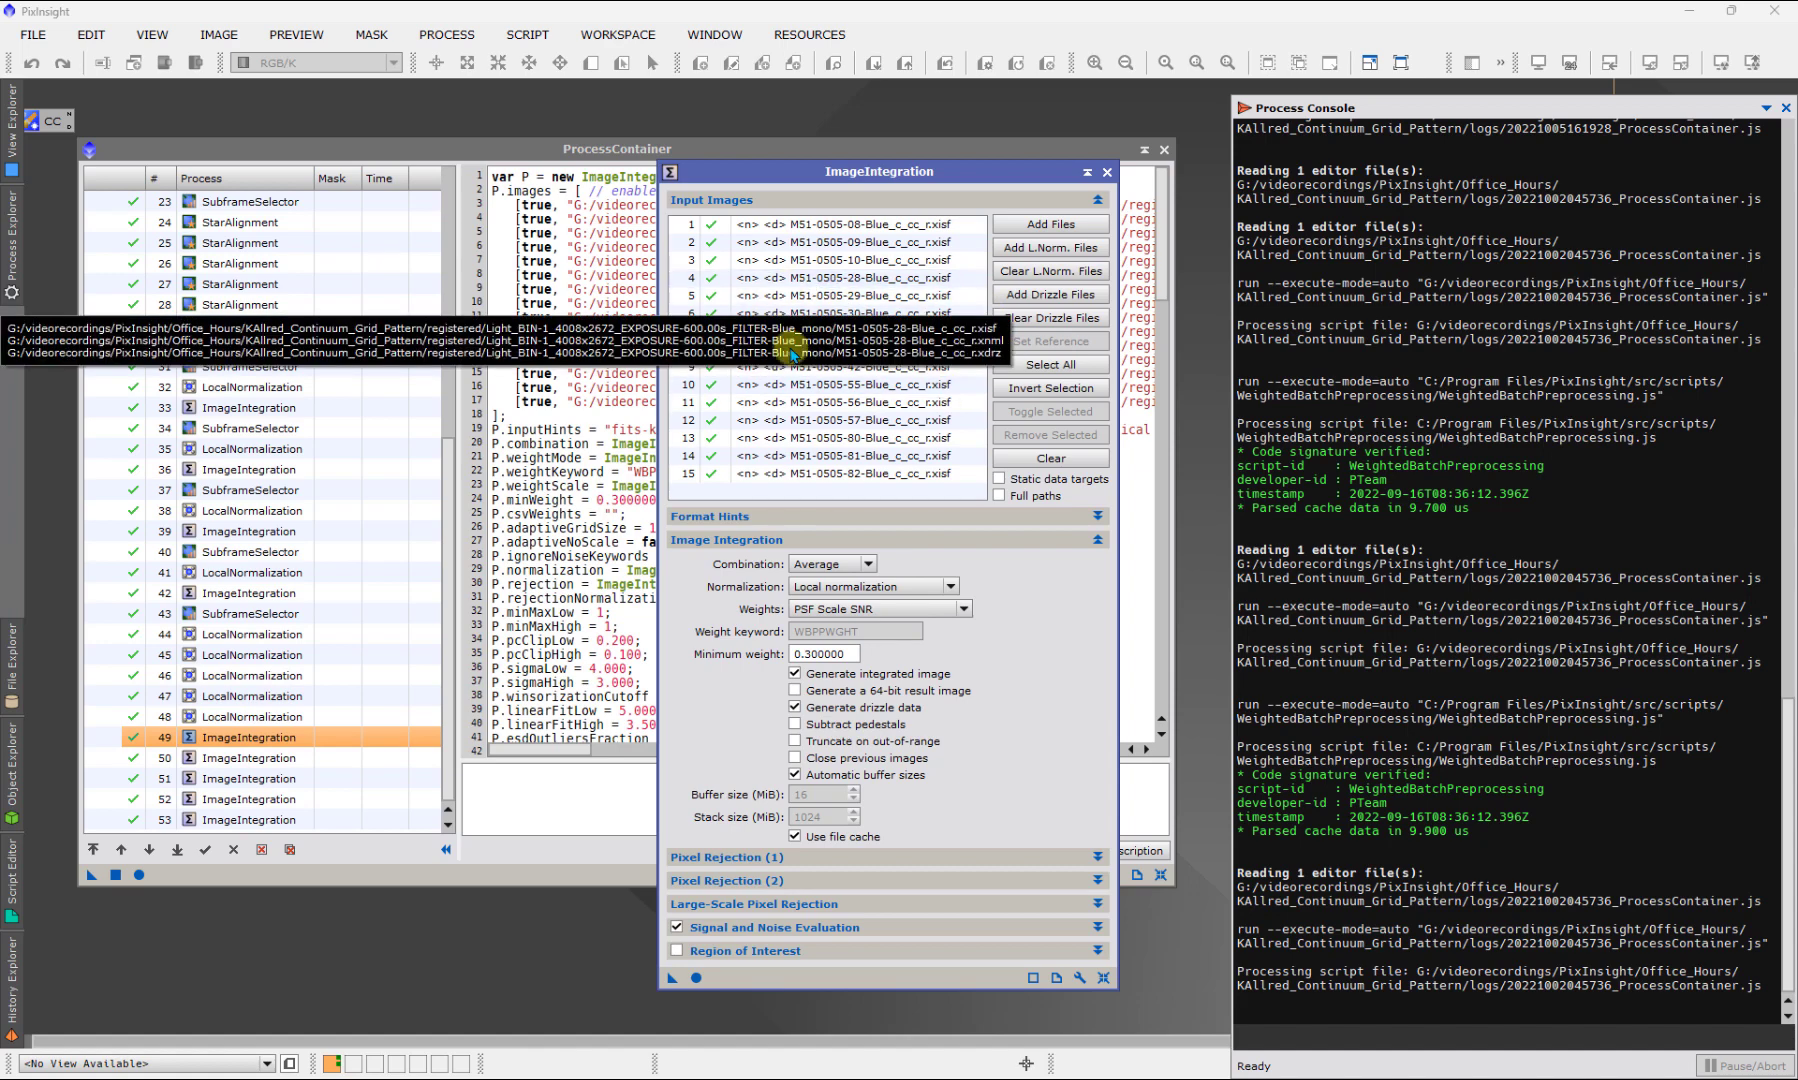
{"action": "double_click", "coordinate": [849, 657]}
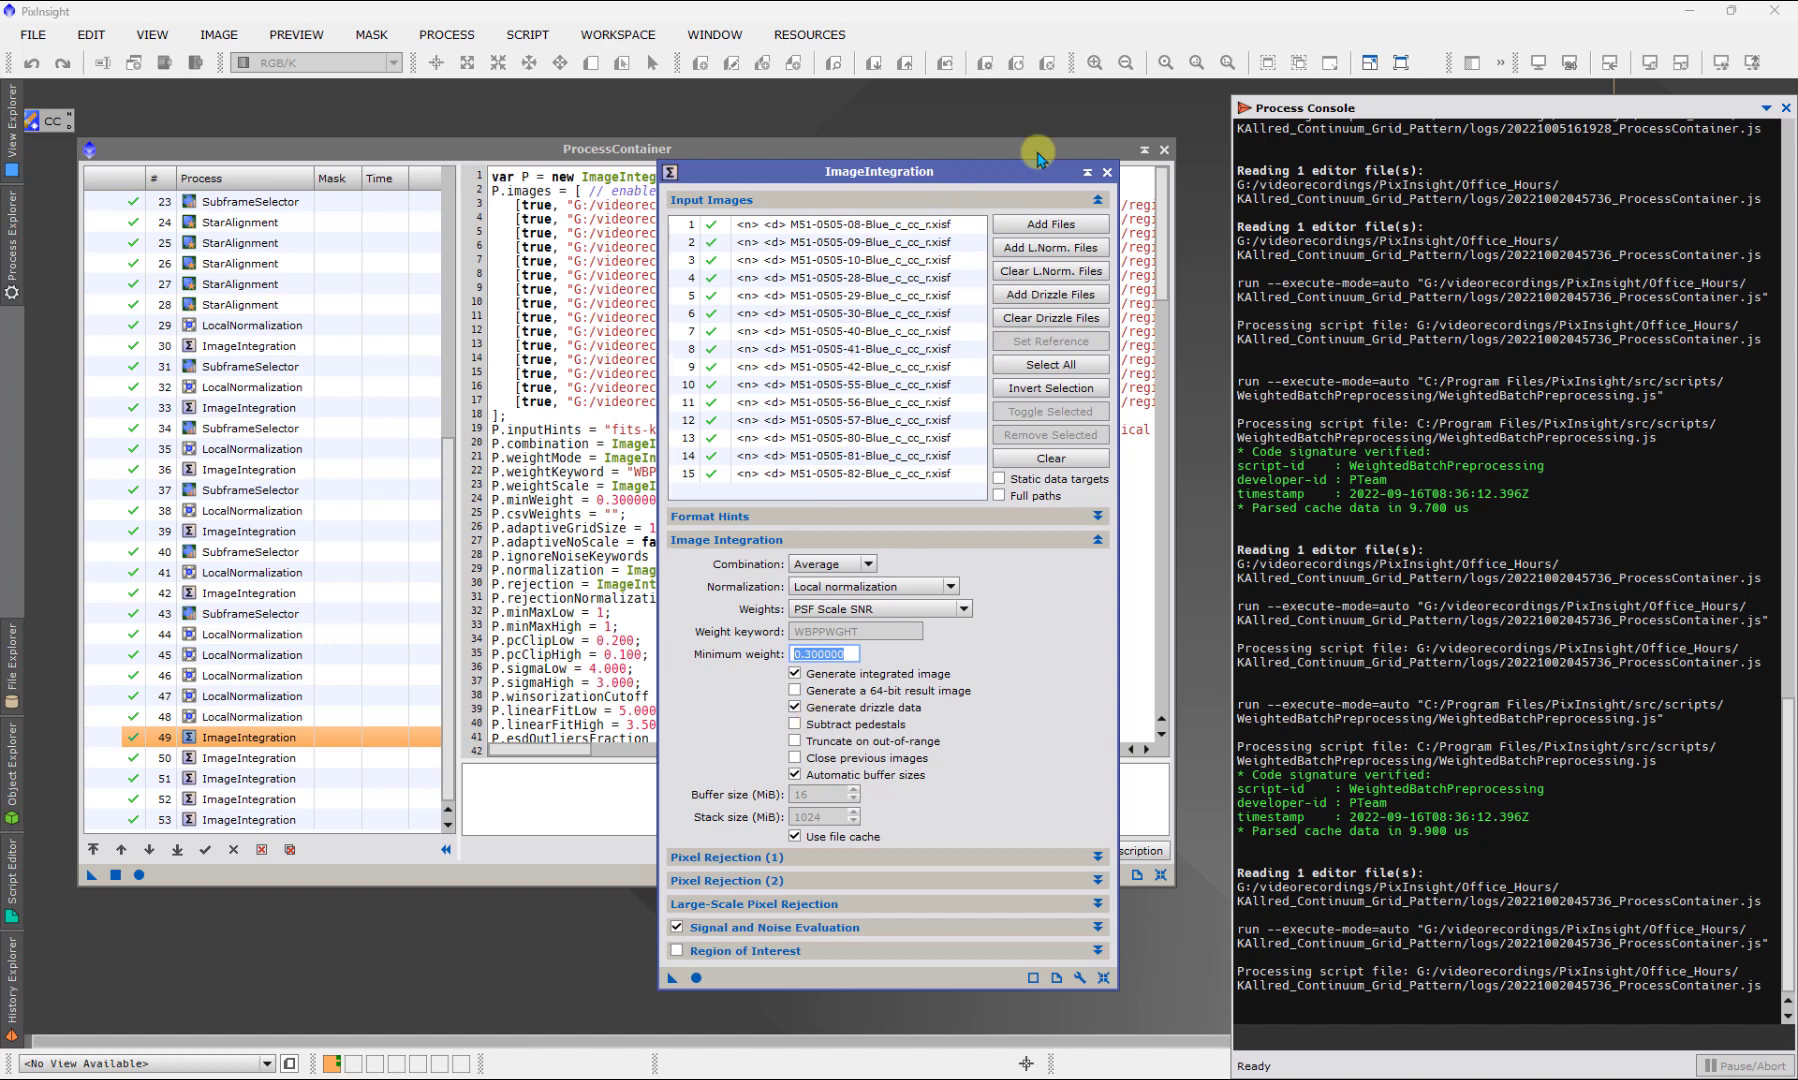
Close the integration settings and review the script's sigma and range clipping rejection parameters
{"action": "left_click", "coordinate": [1106, 176]}
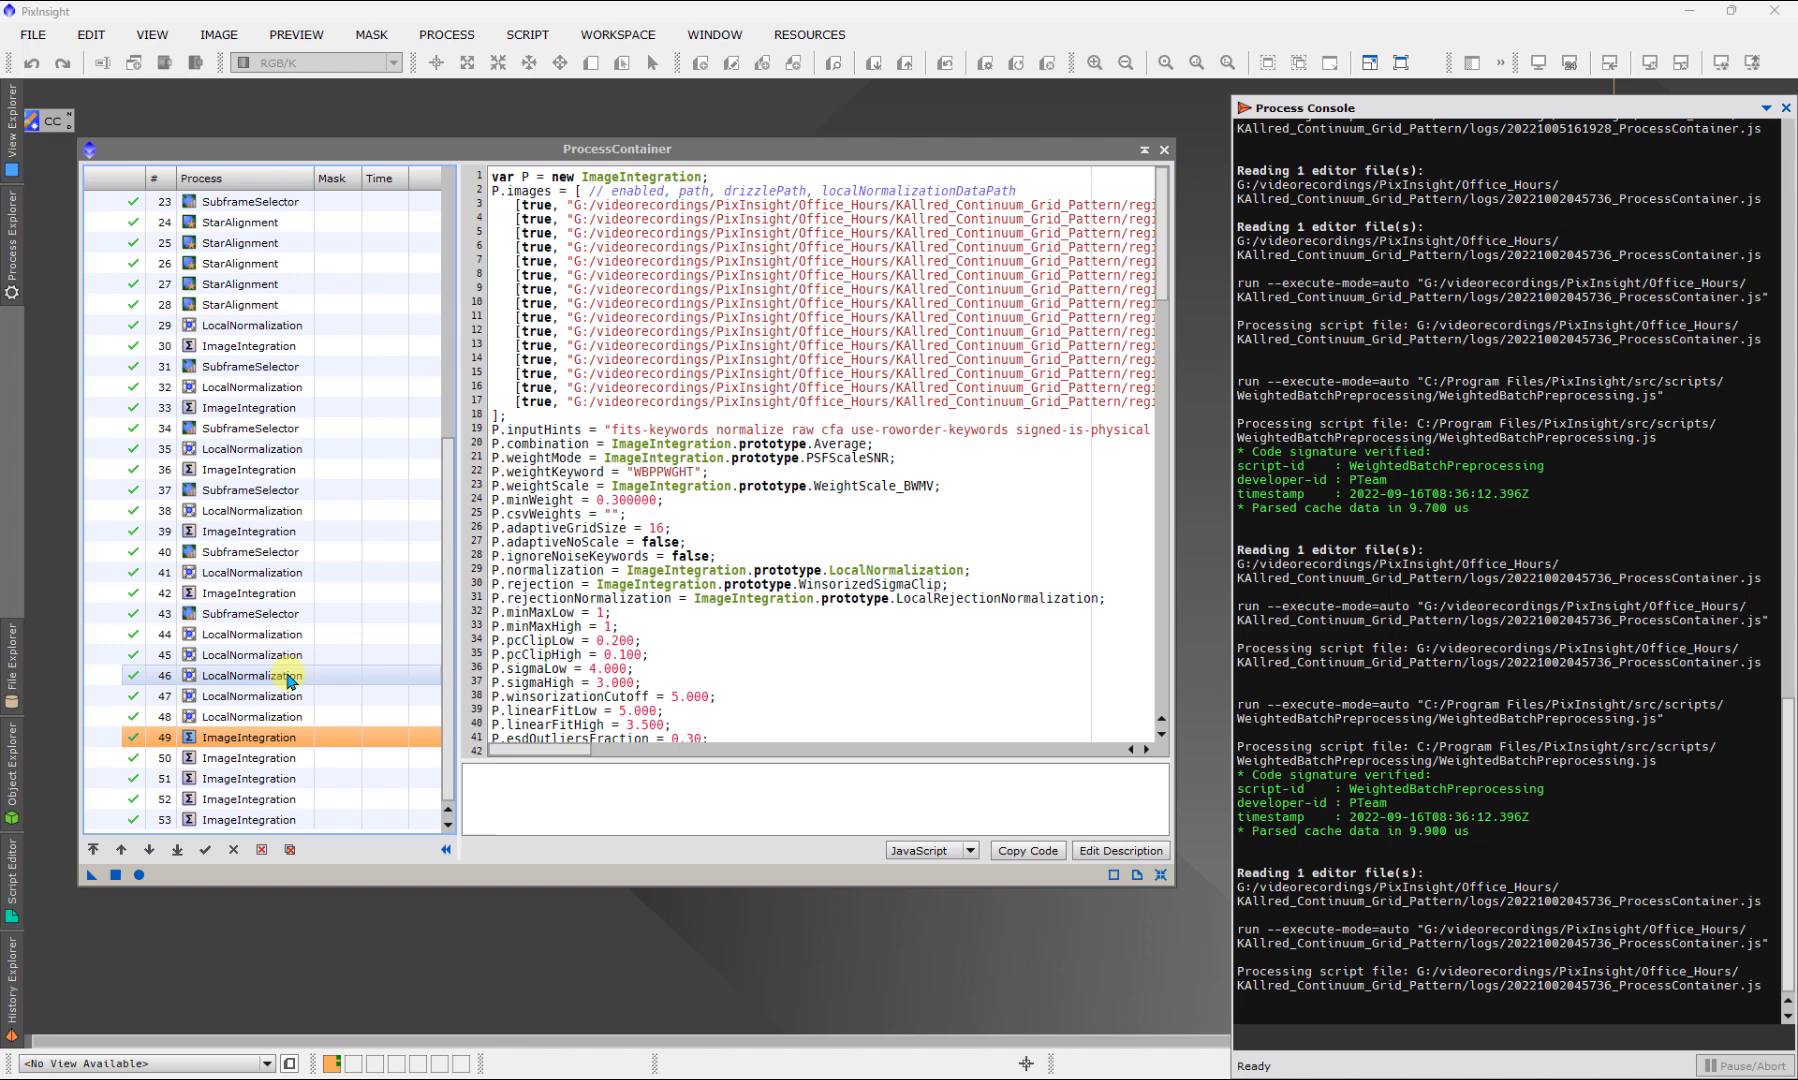
{"action": "scroll", "coordinate": [585, 580], "scroll_direction": "down", "scroll_amount": 2}
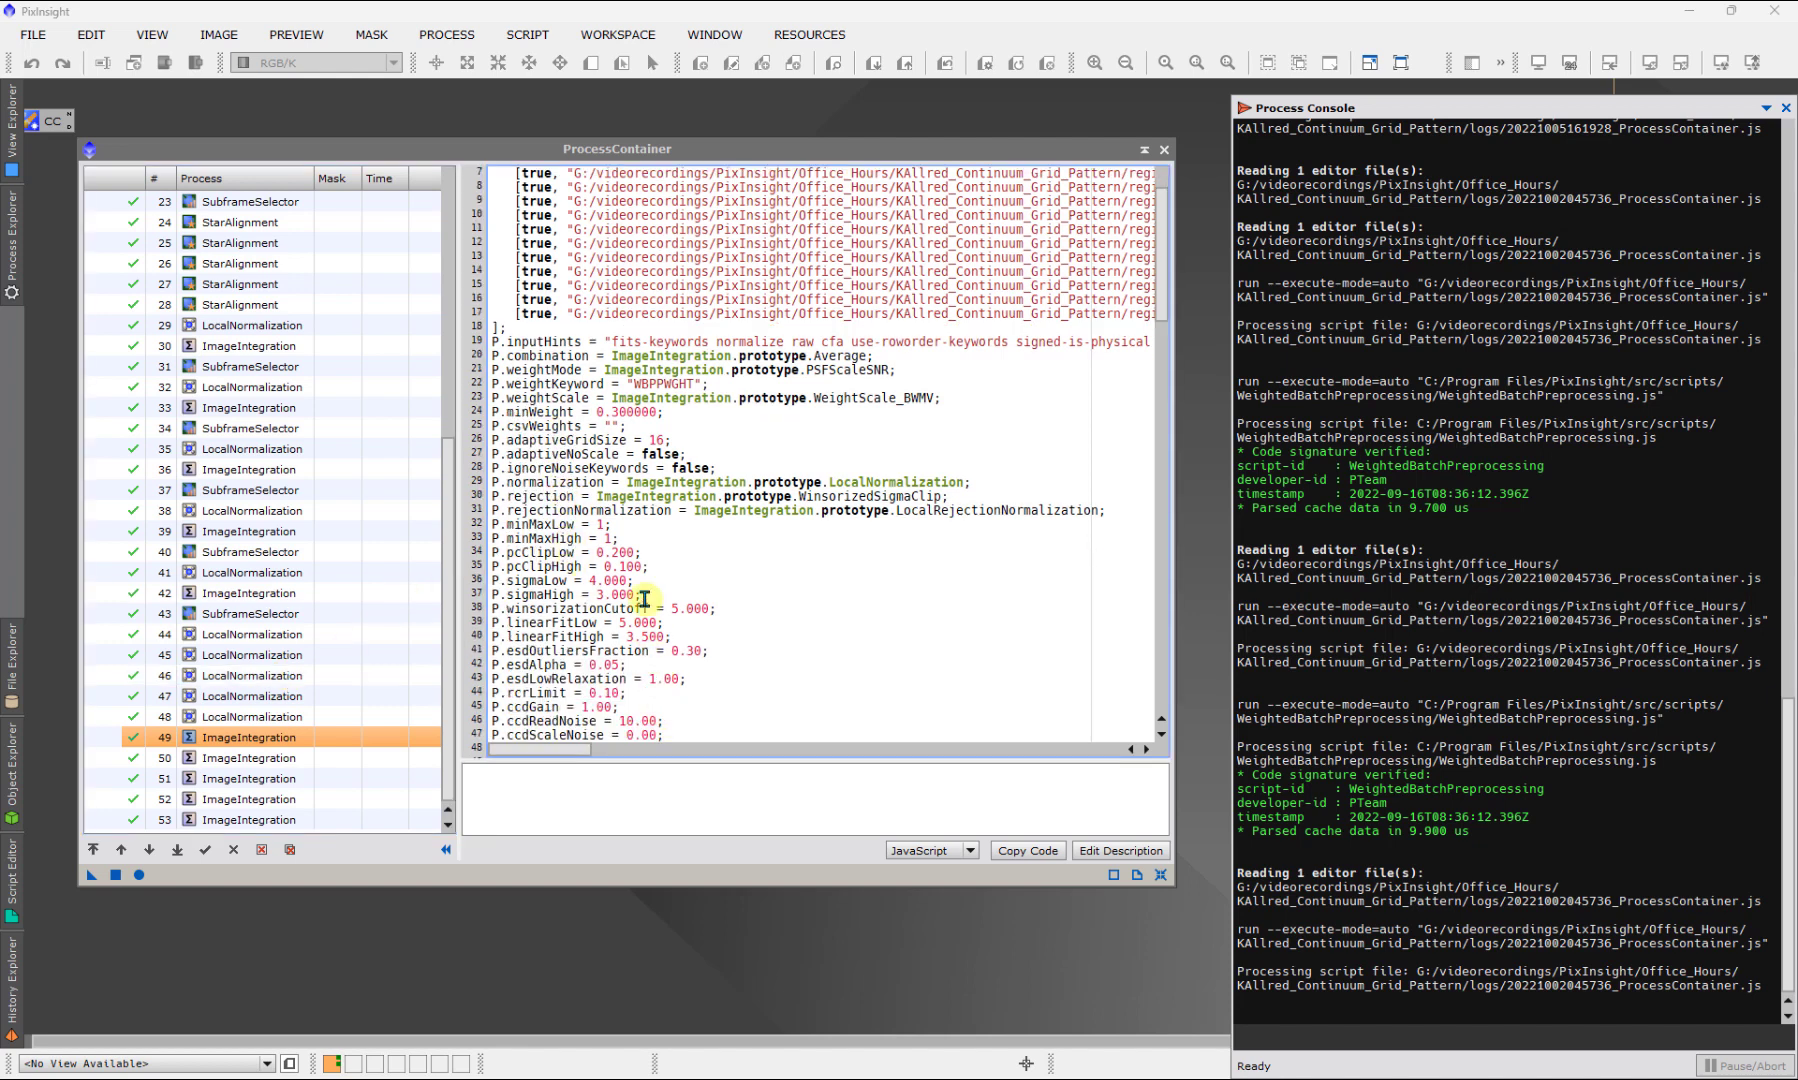
{"action": "scroll", "coordinate": [655, 705], "scroll_direction": "down", "scroll_amount": 2}
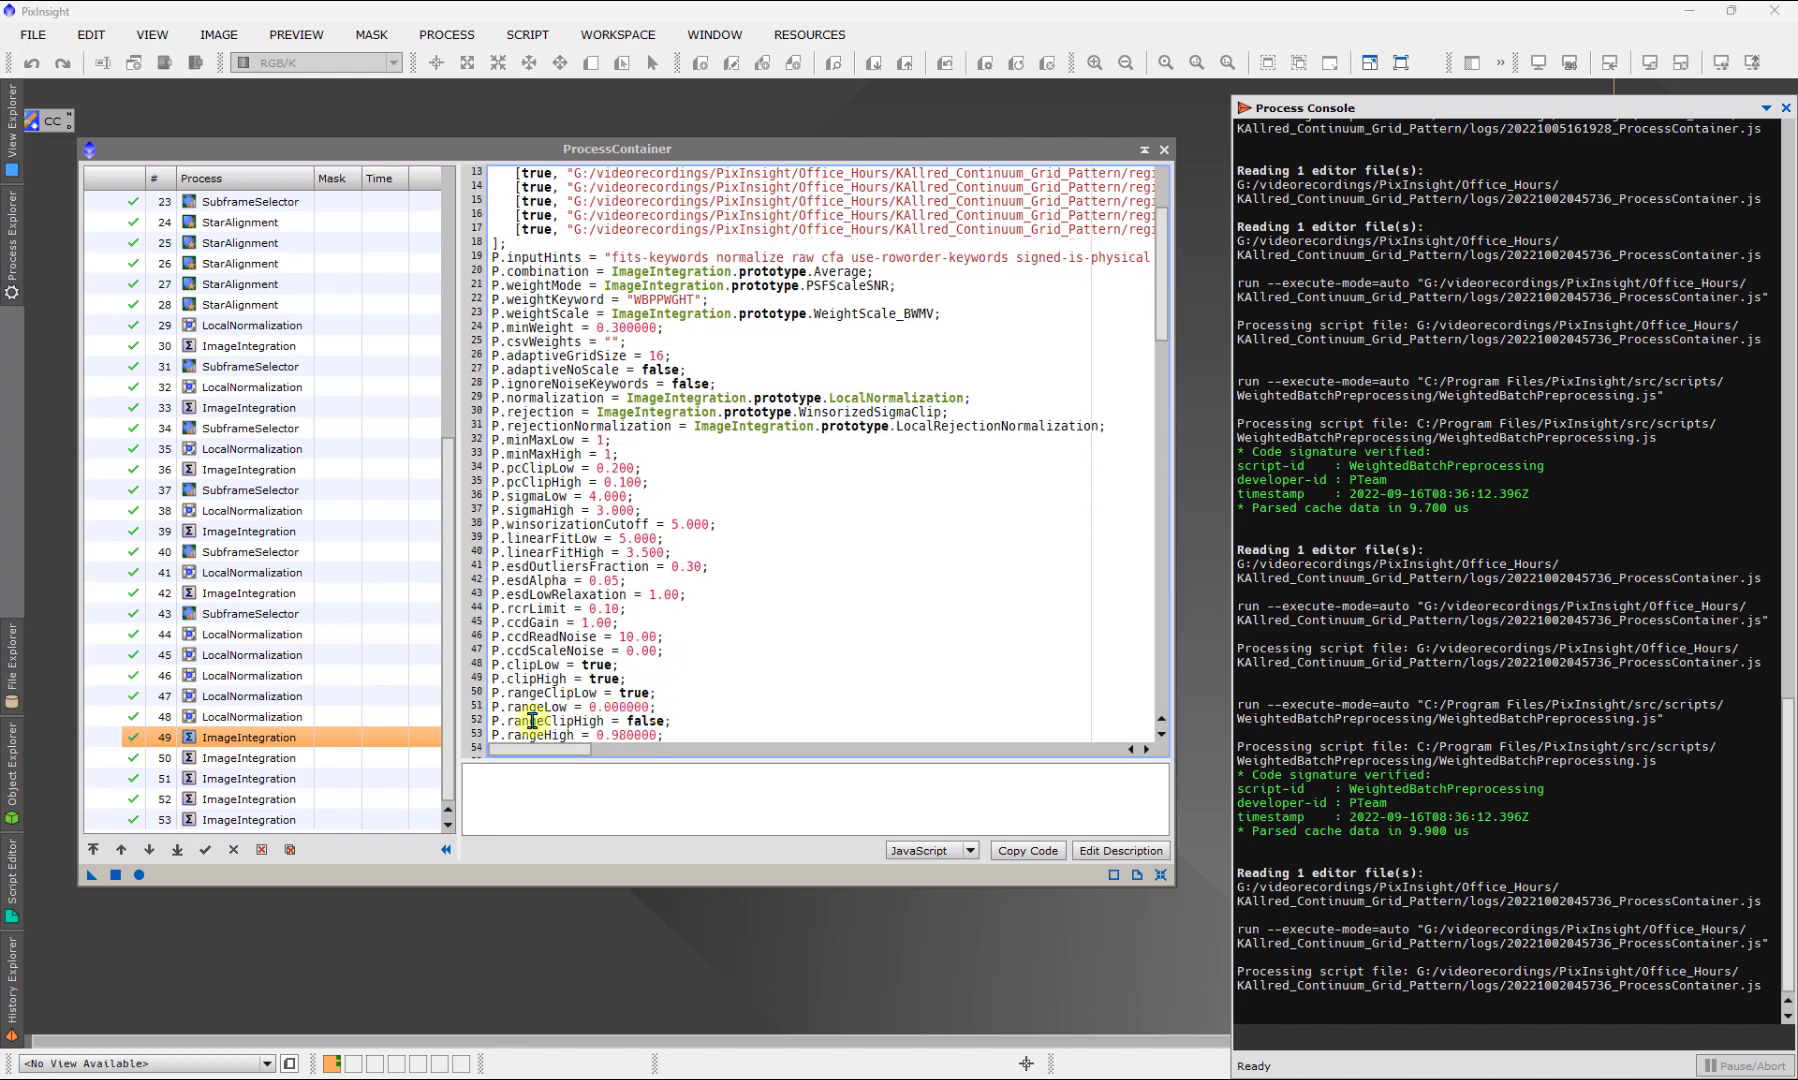